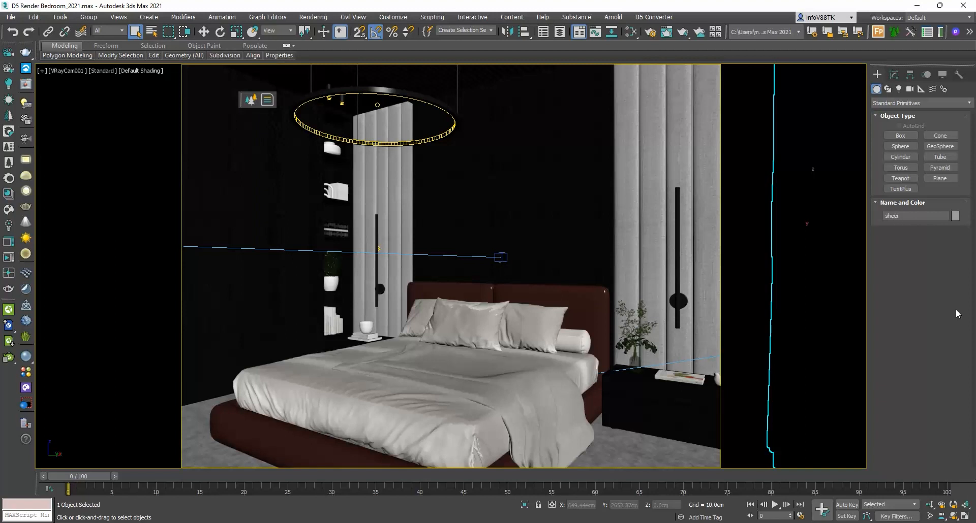
Float the D5 converter toolbar over the camera viewport and open its D5A export dialog.
drag(946, 32, 619, 205)
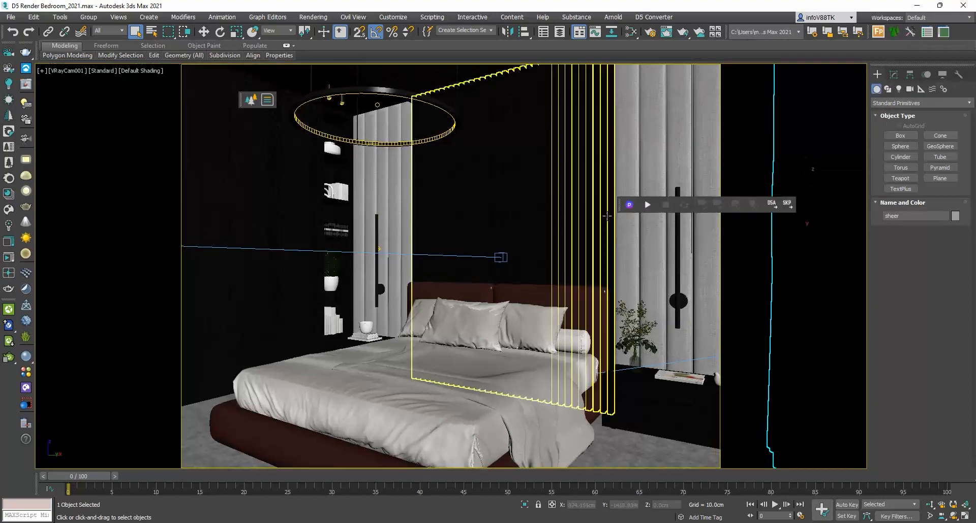
click(639, 287)
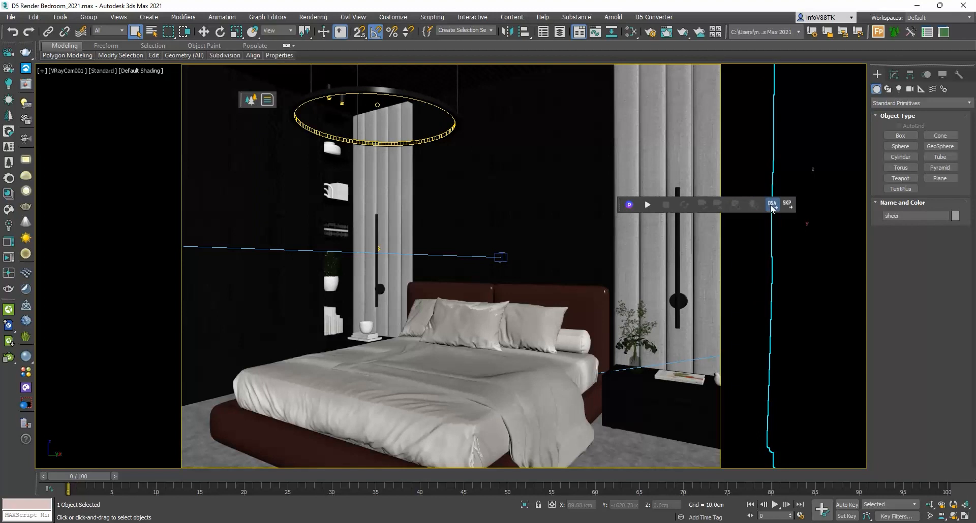
click(771, 204)
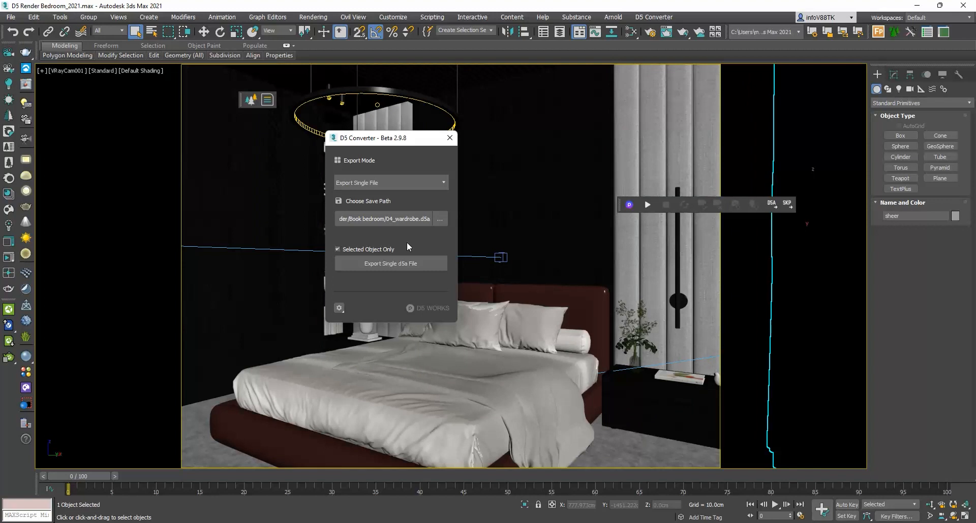
Set the save path to a file named book bedroom in the export folder and export it as a single D5A file.
click(440, 219)
text(book bedroom)
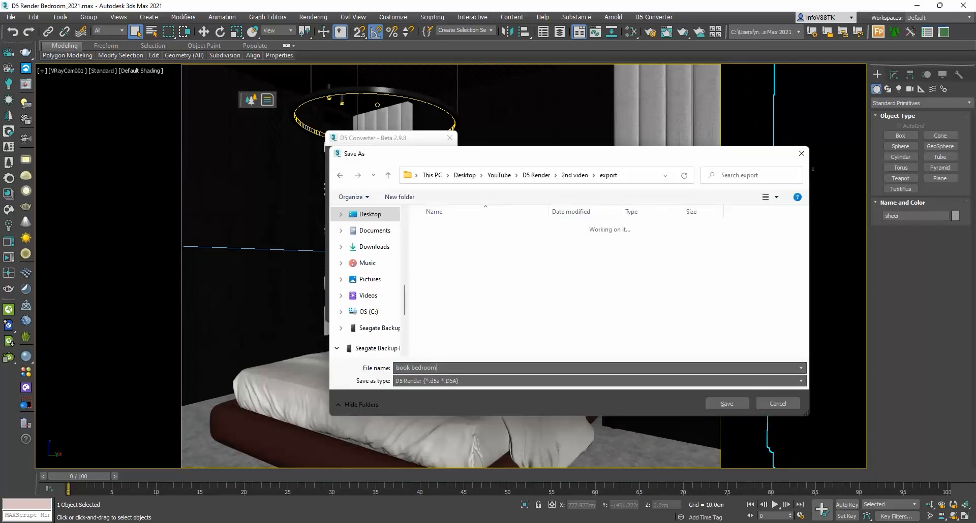
click(727, 403)
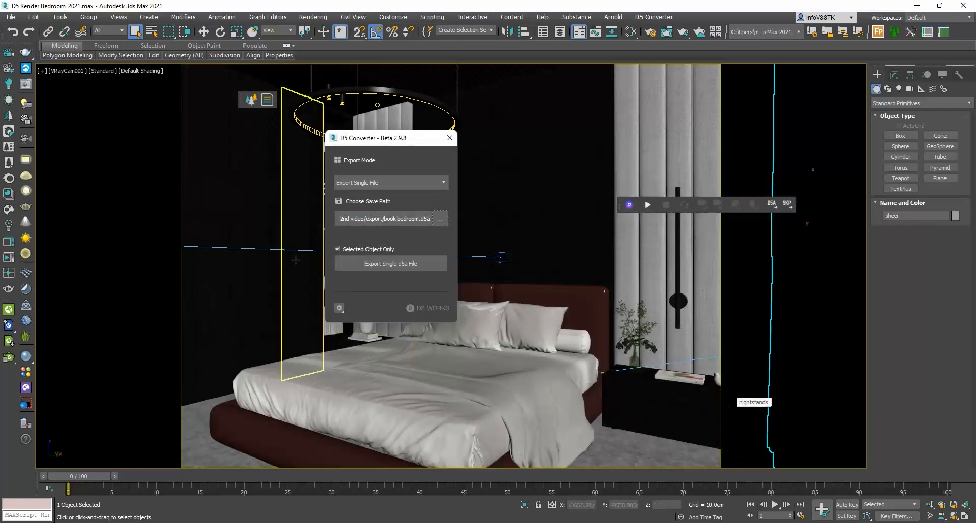
click(376, 266)
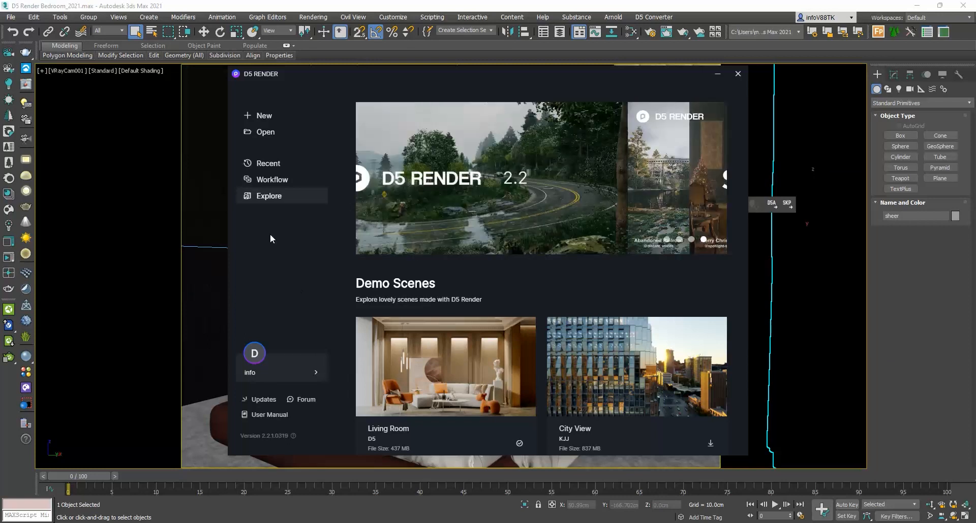
Switch to D5 Render and open book bedroom.d5a from the export folder.
click(266, 133)
click(355, 141)
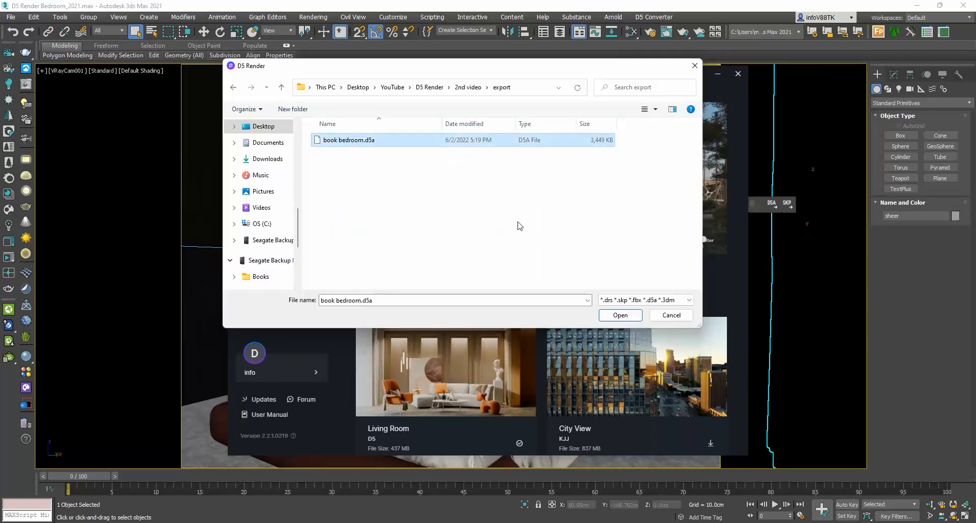
click(617, 315)
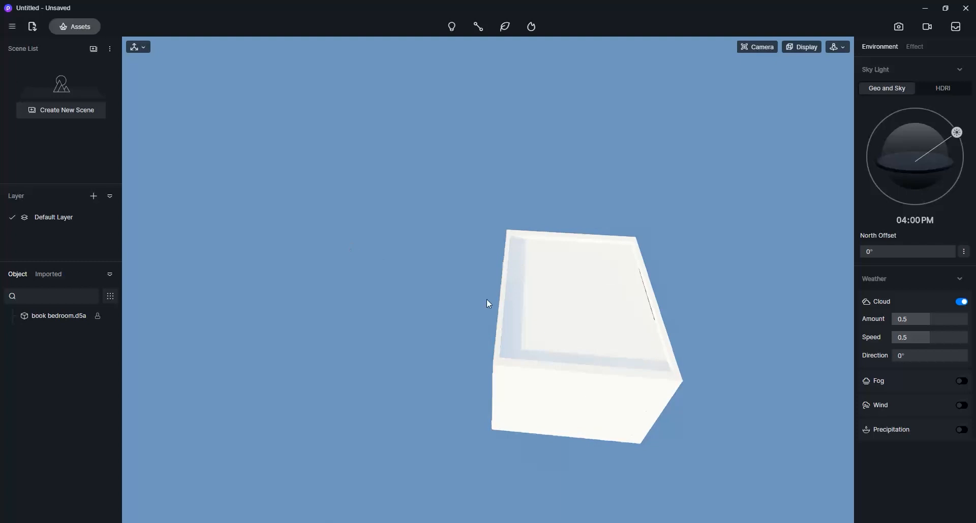
Go inside the imported bedroom and examine how the fabric panel, wood slat, mattress and black metal wall light materials are grouped.
right_drag(486, 300, 451, 383)
scroll(450, 373, up, 10)
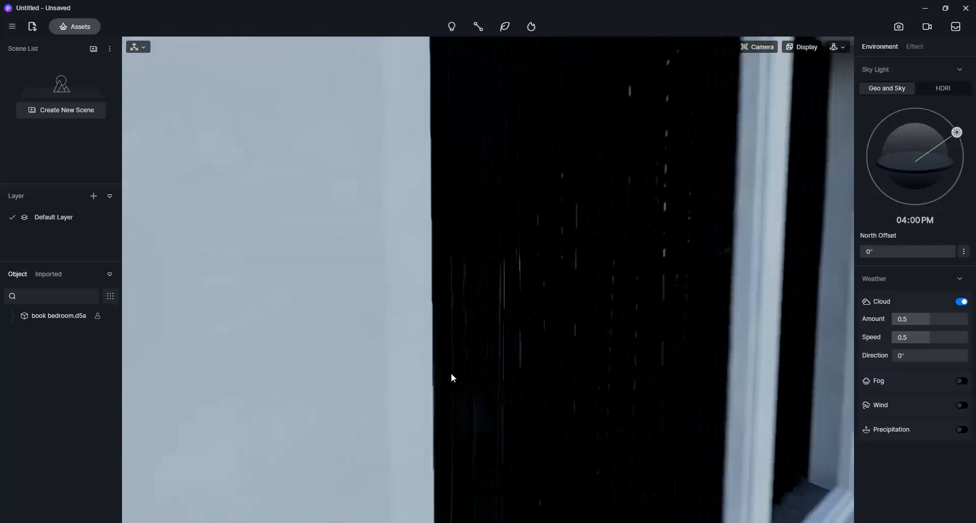
scroll(451, 374, up, 8)
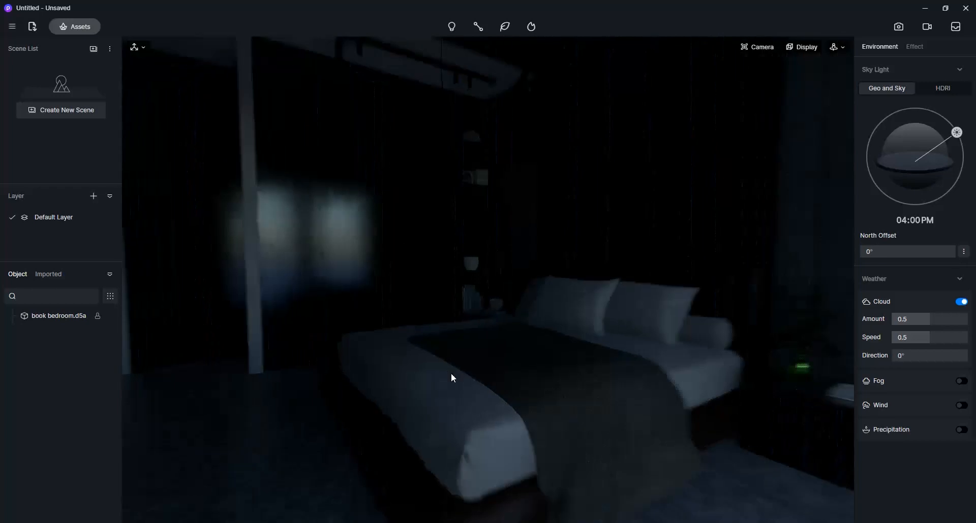
right_drag(410, 350, 523, 318)
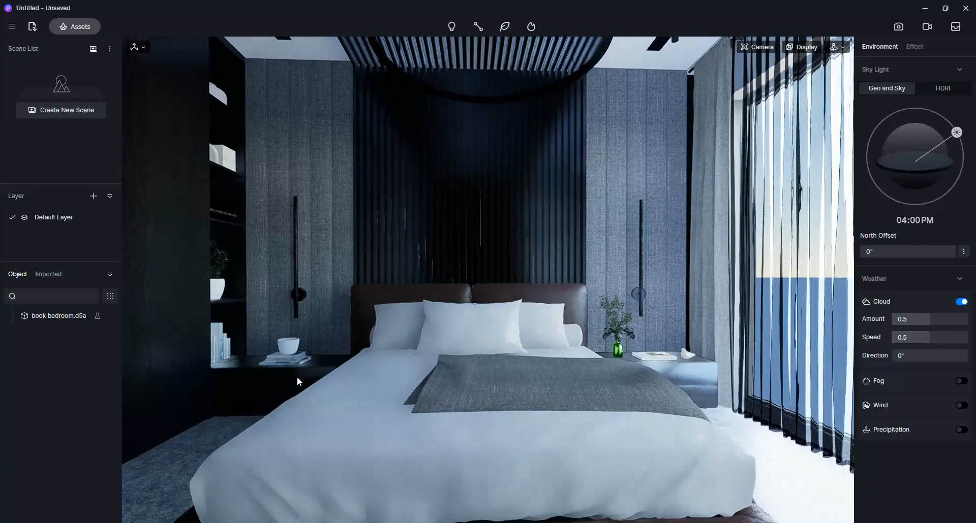
click(290, 381)
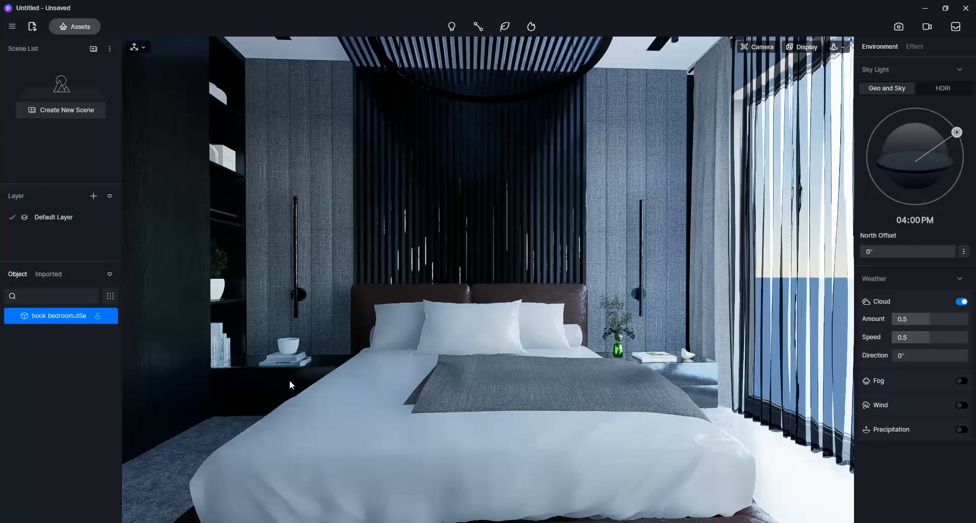
click(407, 422)
click(340, 251)
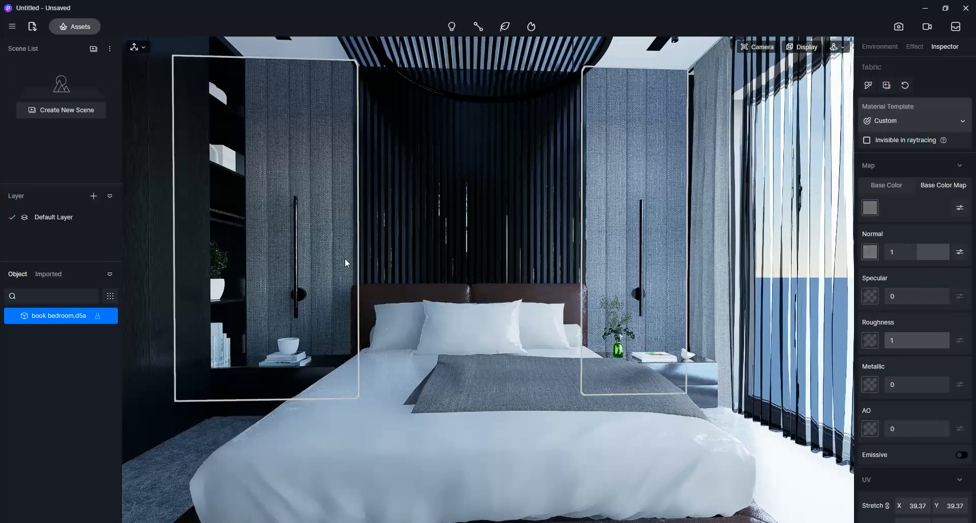
middle_drag(401, 287, 418, 291)
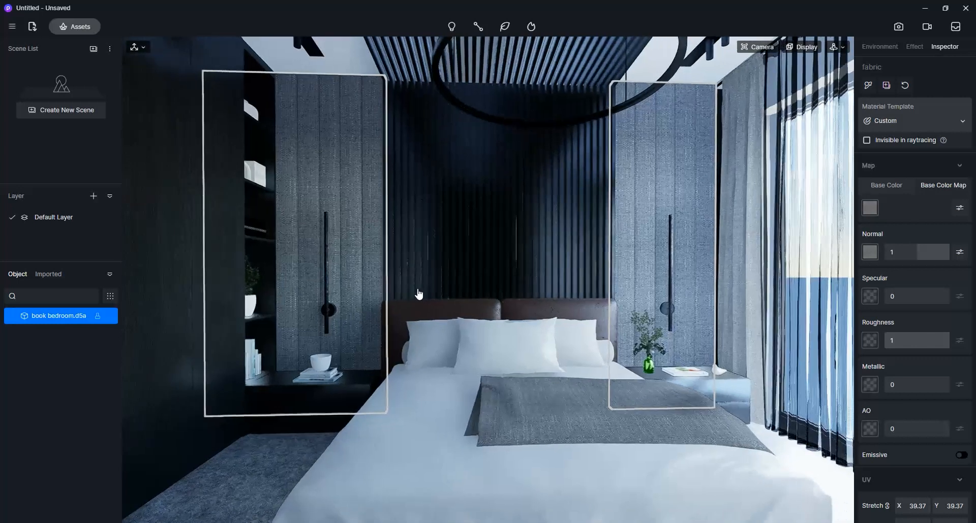
click(427, 277)
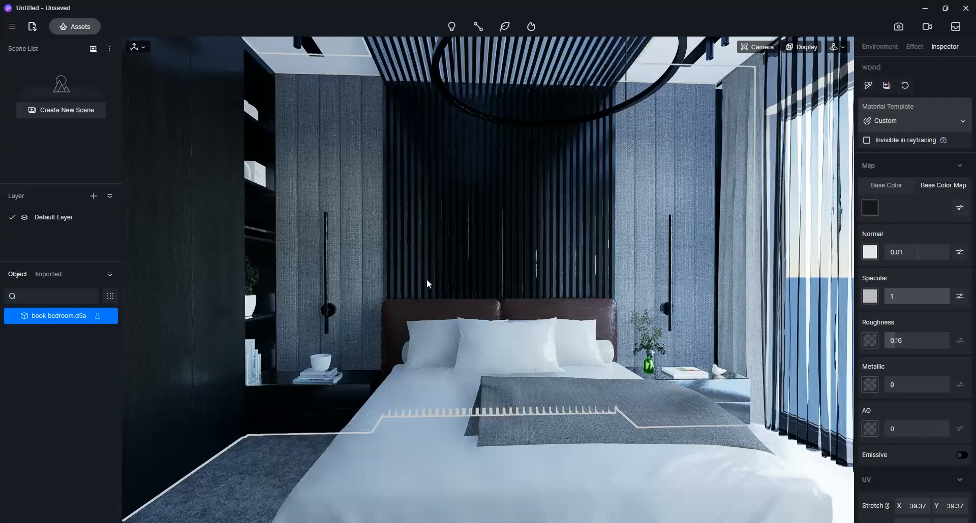
click(429, 346)
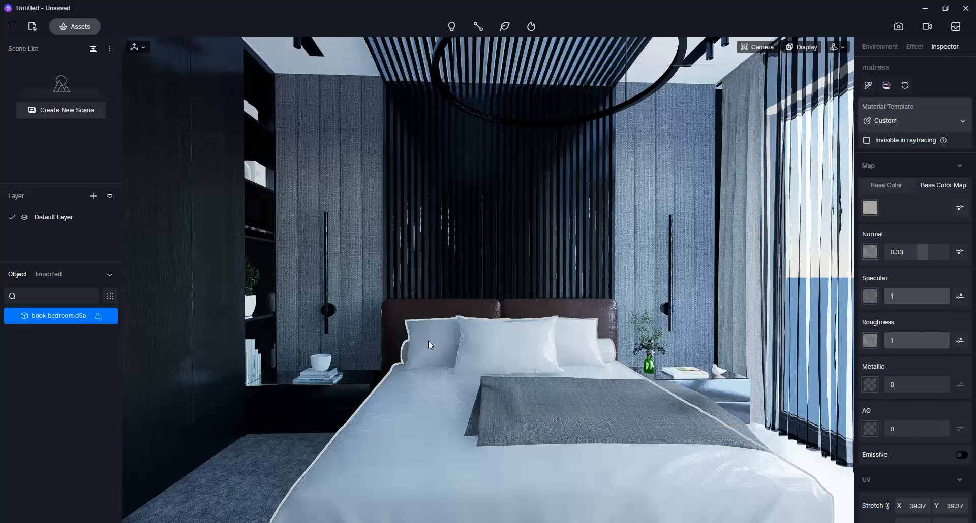
click(326, 286)
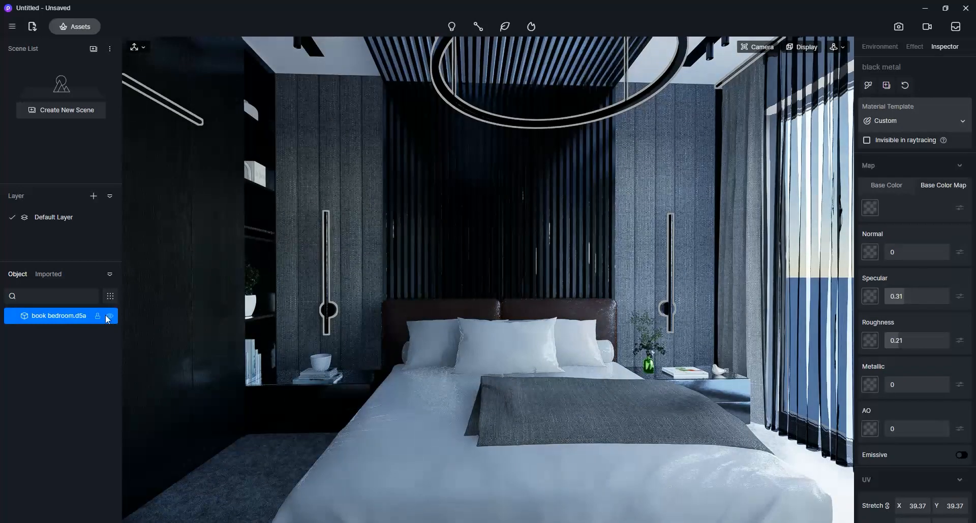
Hide the whole book bedroom.d5a model, show it again, and reselect the fabric wall panel material.
click(110, 316)
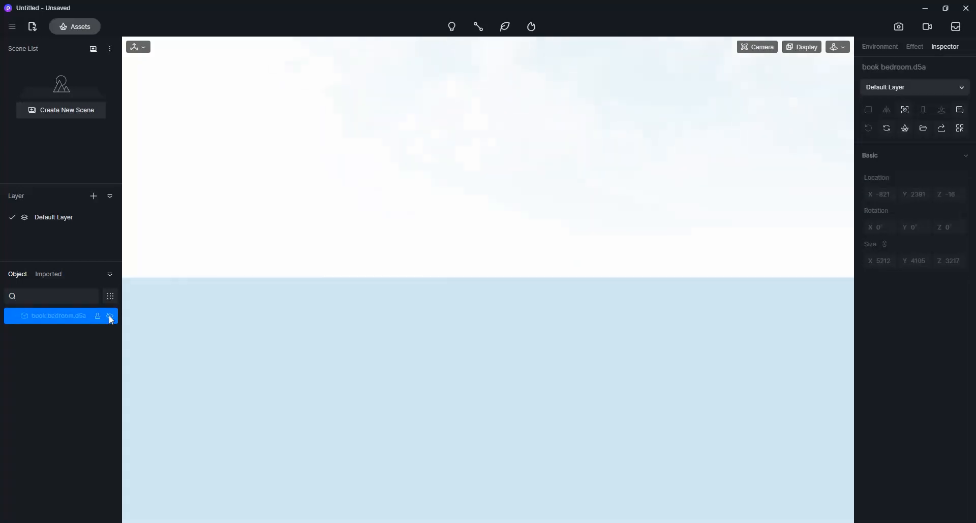
click(111, 317)
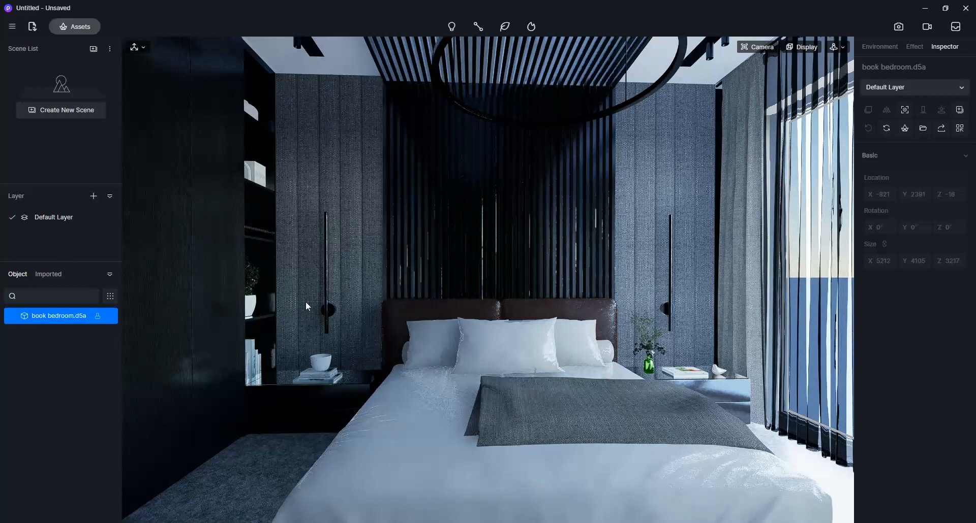
click(327, 311)
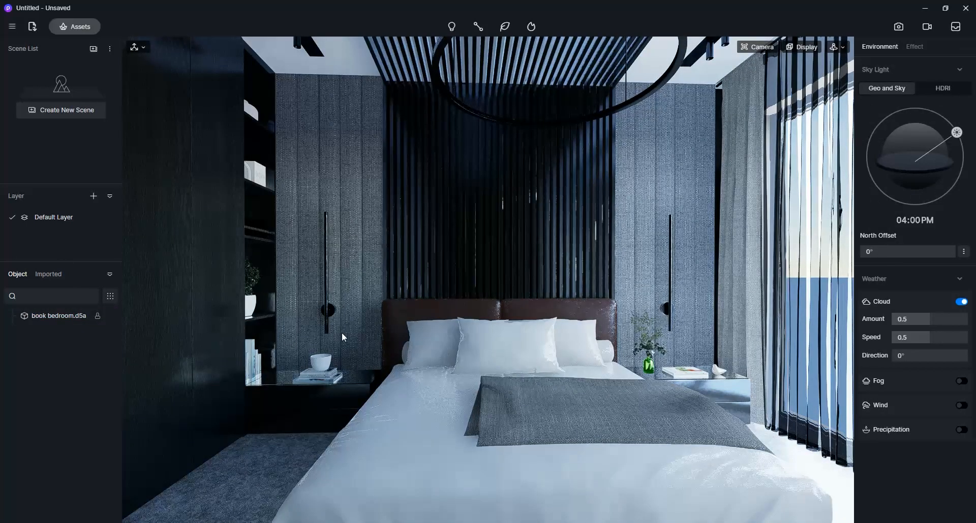
click(341, 332)
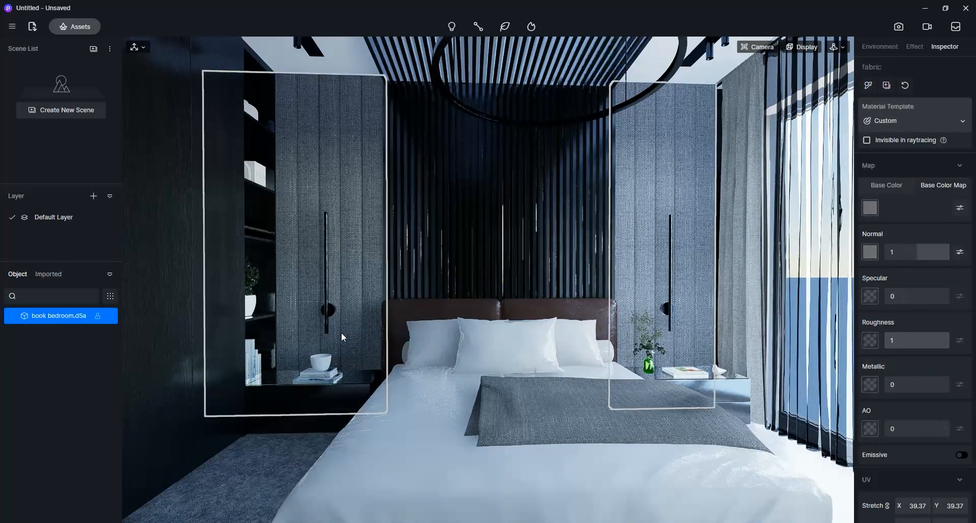
Close the D5 Render project without saving it.
click(966, 8)
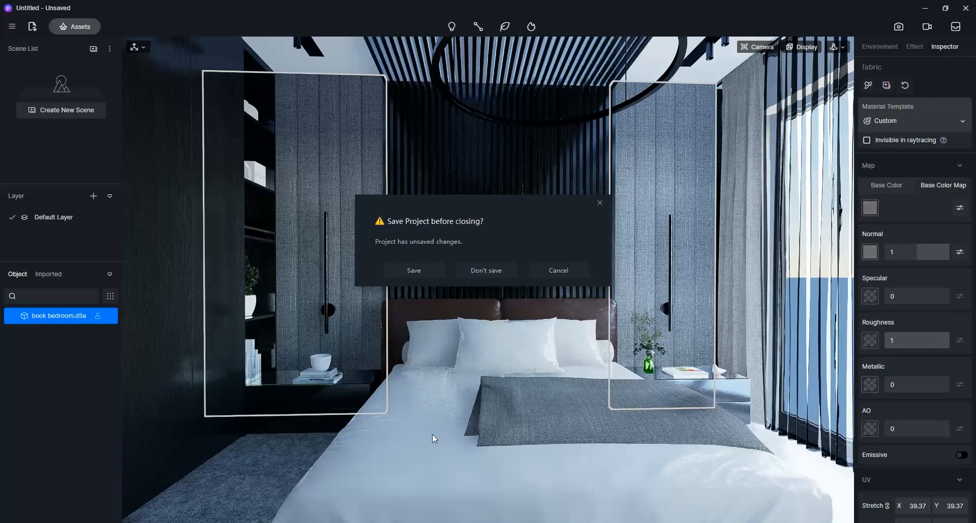
click(486, 270)
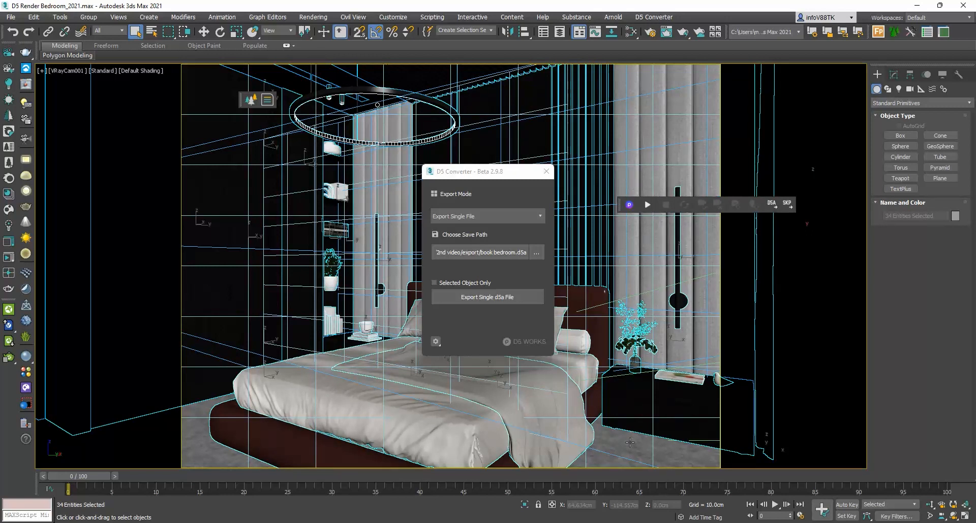
In 3ds Max, export only the core room group as a single D5A file named core.
click(629, 442)
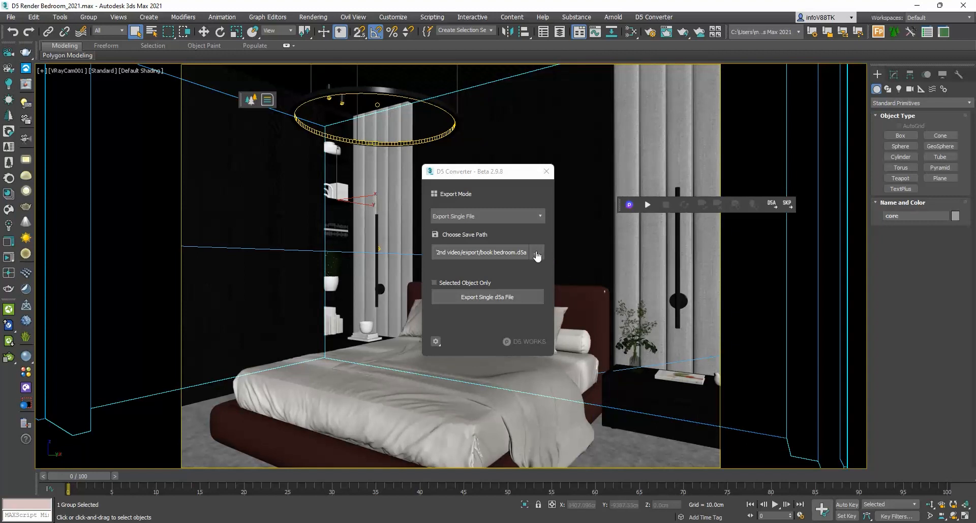
click(536, 254)
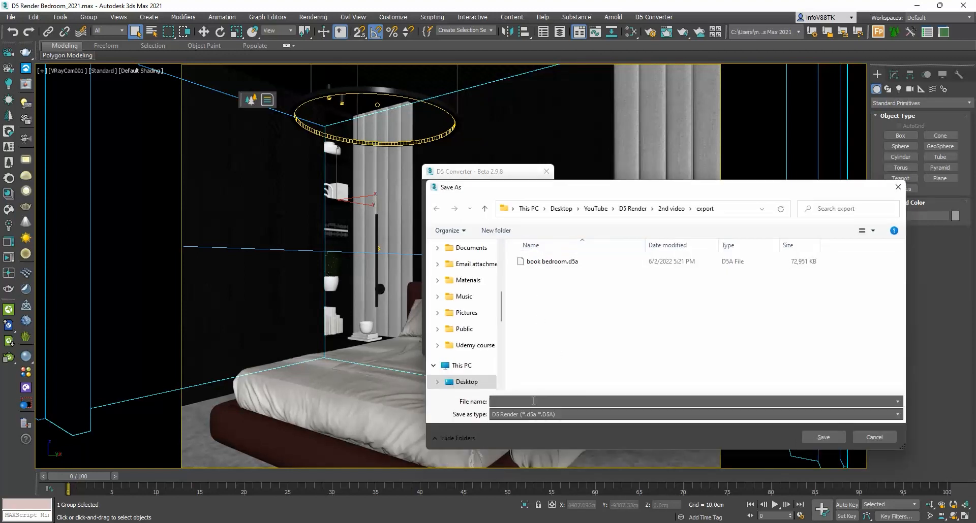
text(core)
click(822, 437)
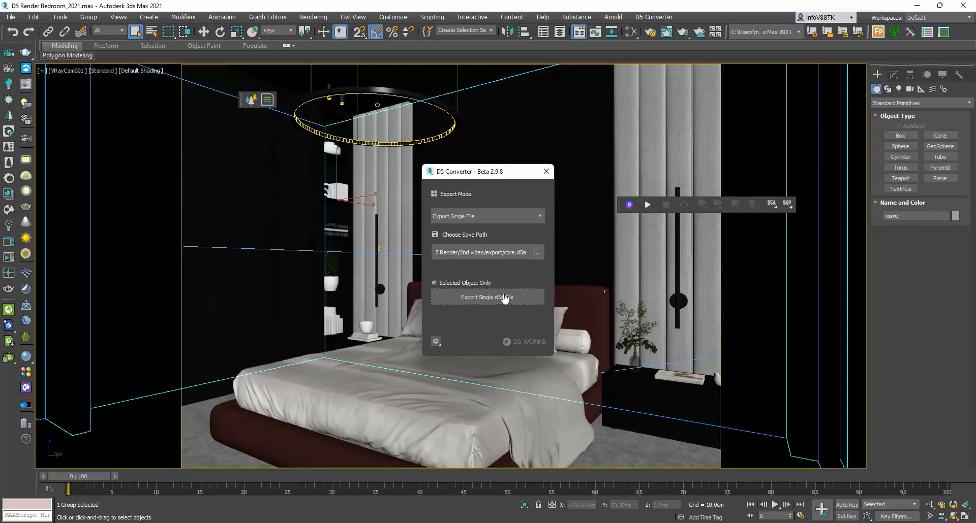
click(502, 298)
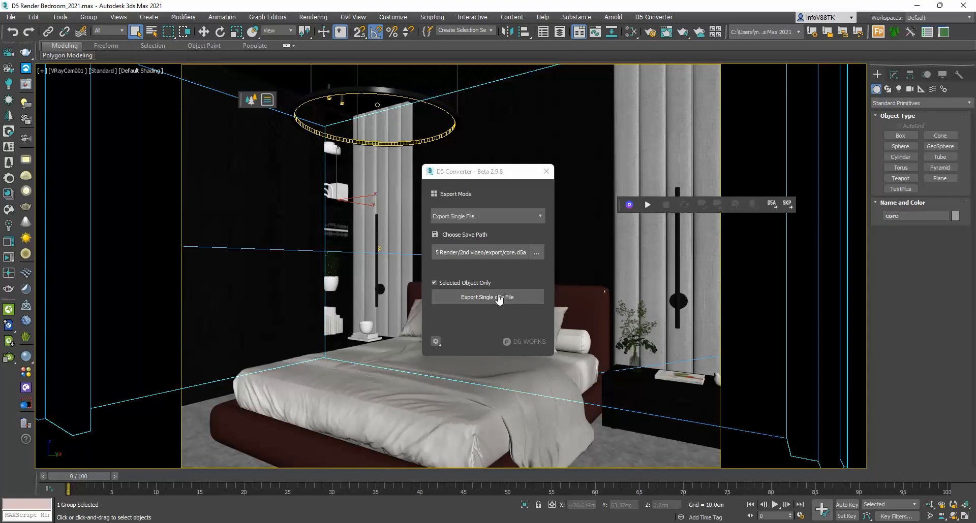
Export only the wall panels beside the bed as a single D5A file named fabric panels.
click(393, 165)
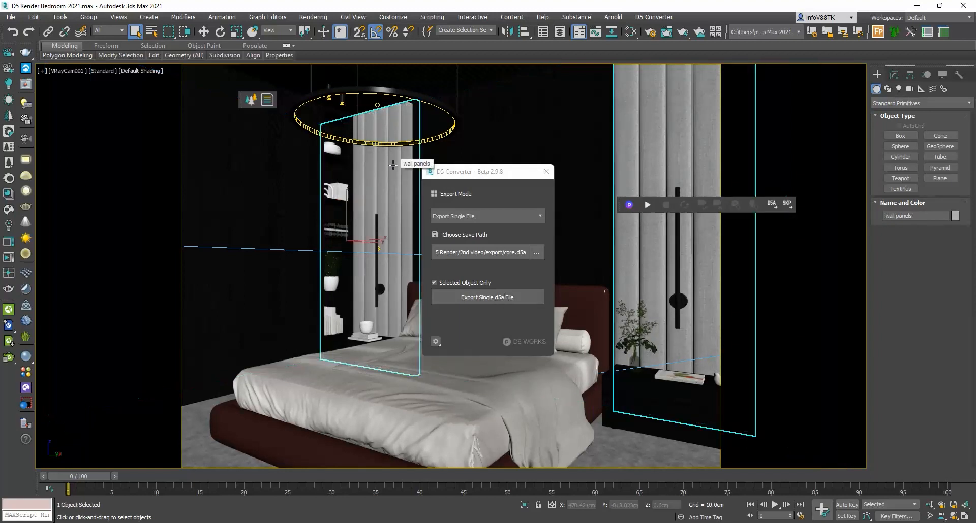
click(536, 253)
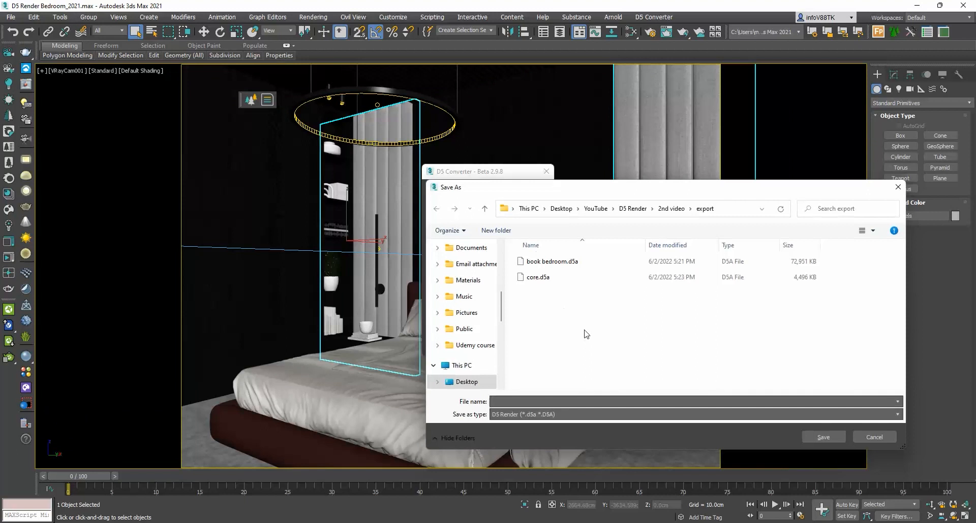
text(fabric panels)
click(823, 437)
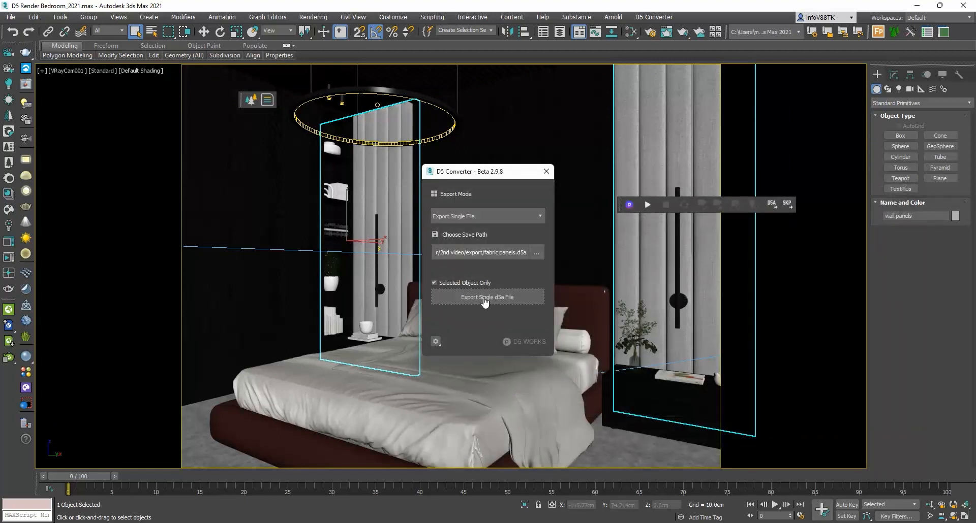
click(485, 299)
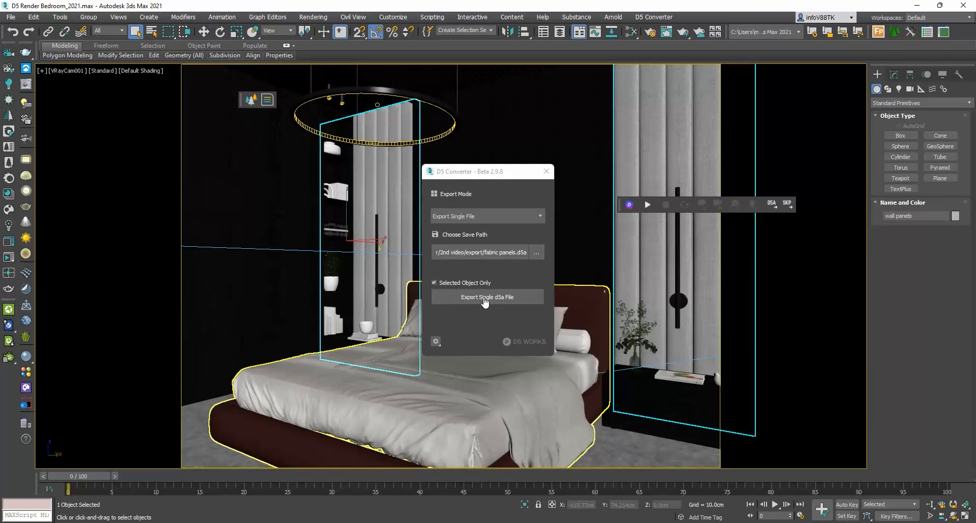
Pick other separate parts of the bedroom in the viewport, such as the ring pendant light.
click(492, 126)
click(444, 107)
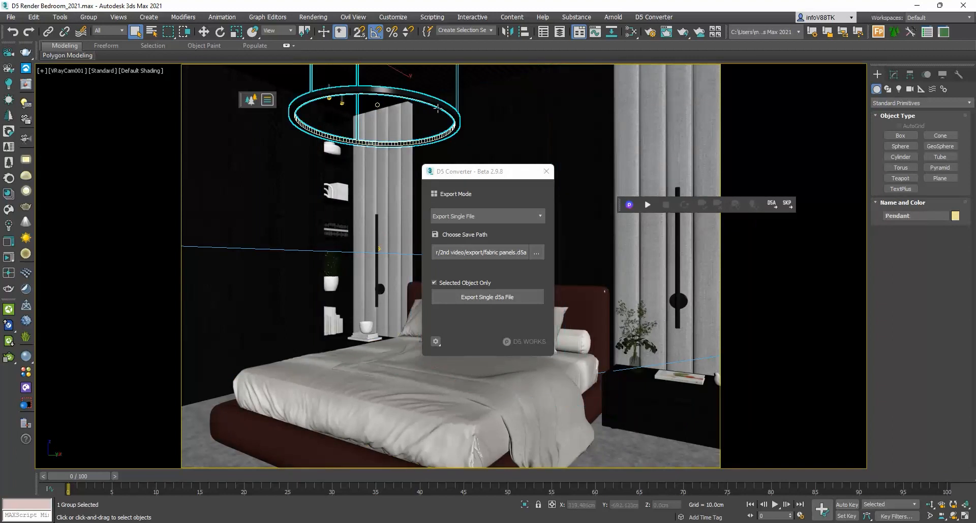
click(373, 240)
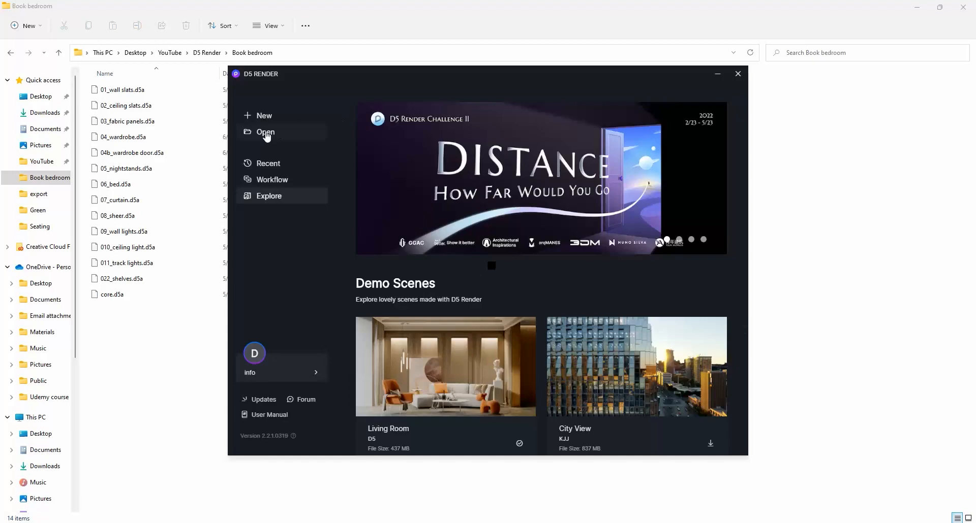
Switch to D5 Render and open core.d5a from the Book bedroom folder as a new project.
click(265, 134)
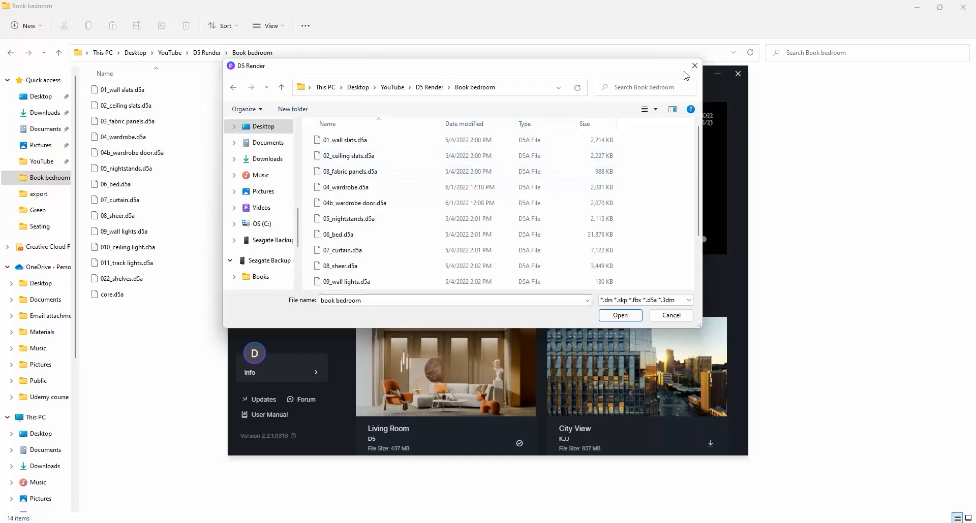
scroll(394, 226, down, 2)
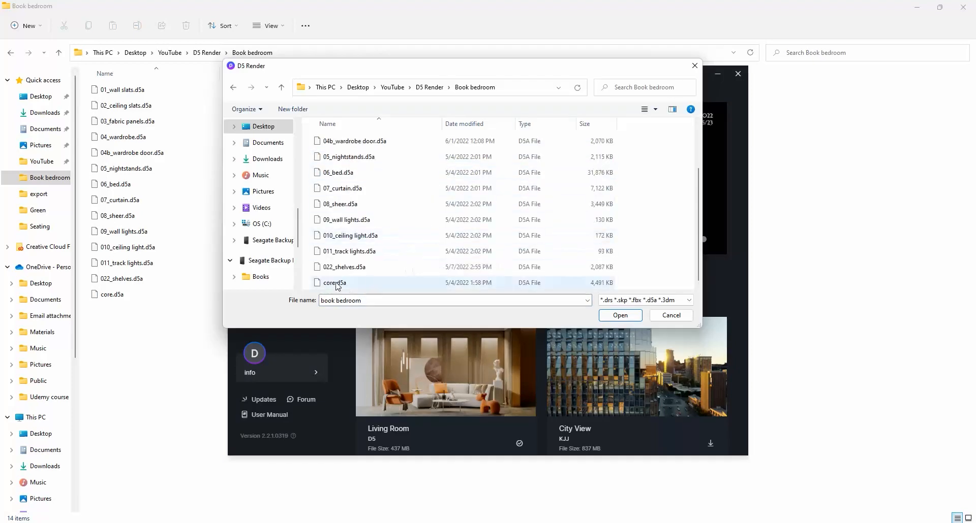
click(340, 283)
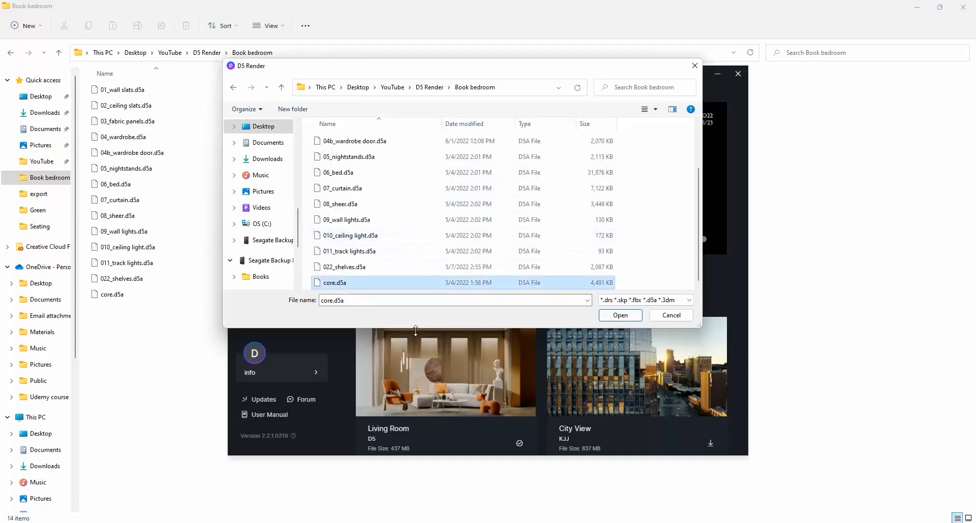
click(621, 316)
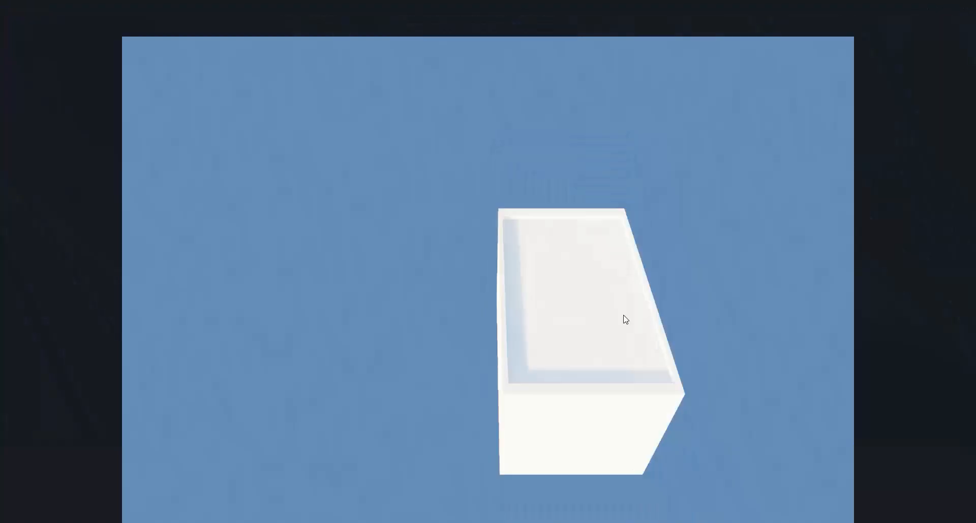
Frame the room's interior facing the dark wood wall, adjust the camera mode, and save the view as a new scene.
right_drag(515, 384, 353, 344)
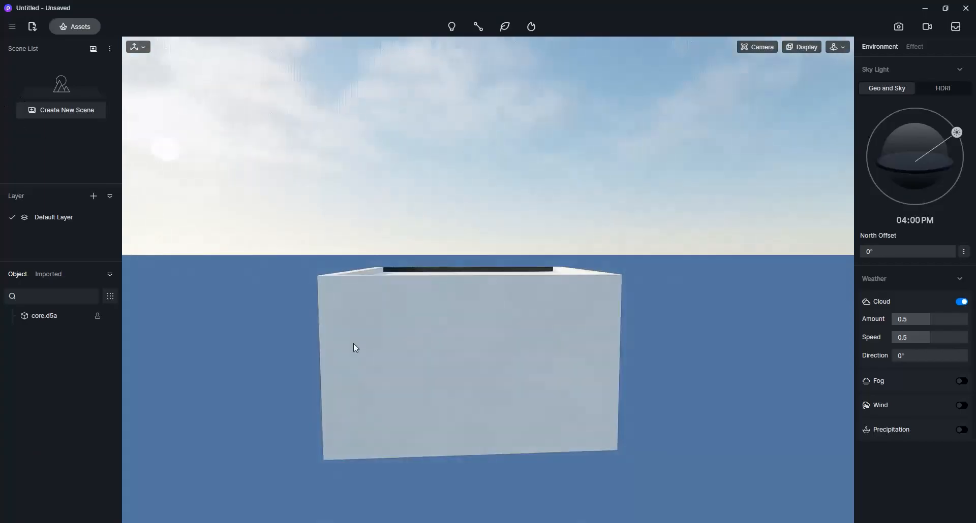
scroll(535, 404, up, 5)
scroll(496, 376, up, 2)
right_drag(475, 337, 455, 319)
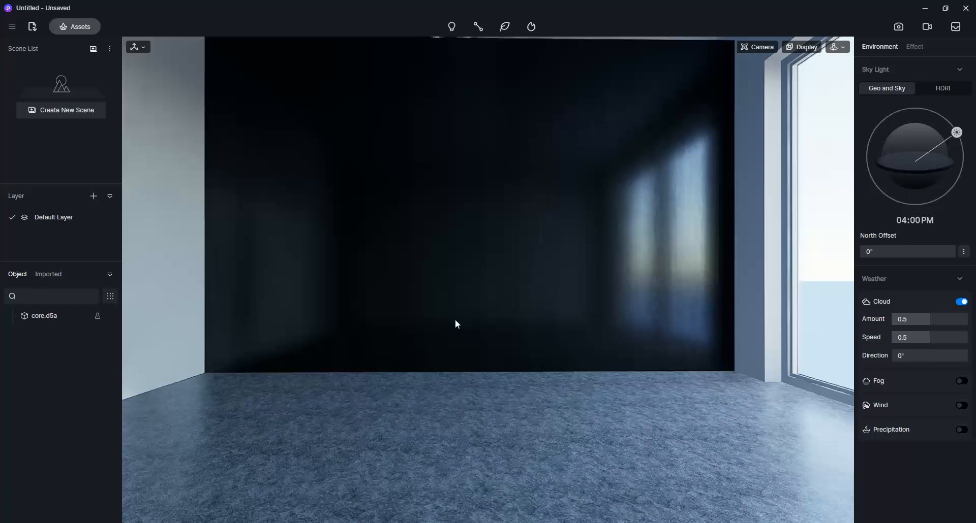
middle_drag(471, 286, 529, 317)
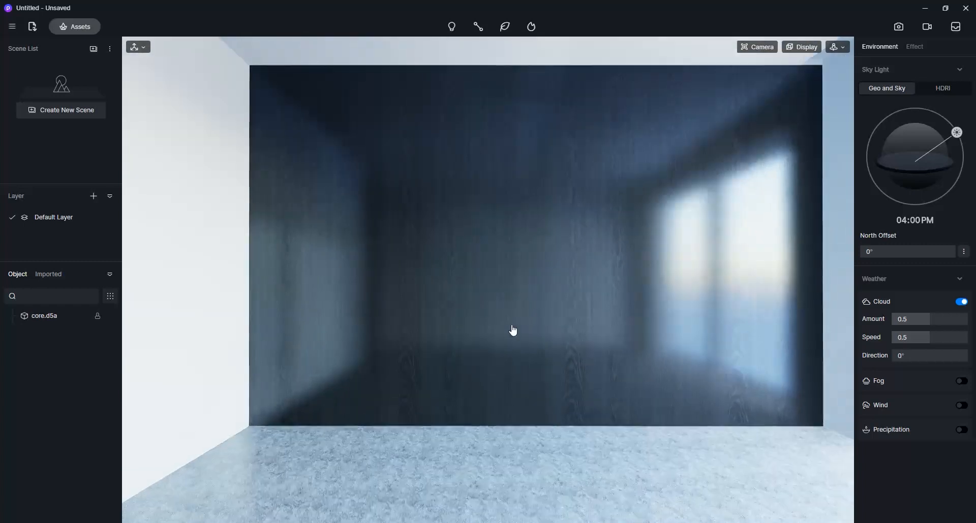
click(757, 46)
click(749, 240)
click(767, 48)
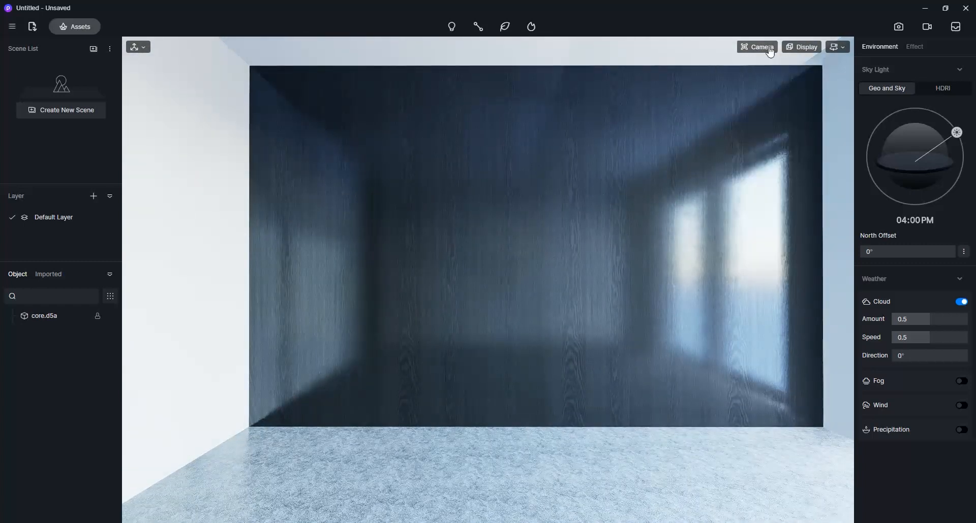
click(74, 109)
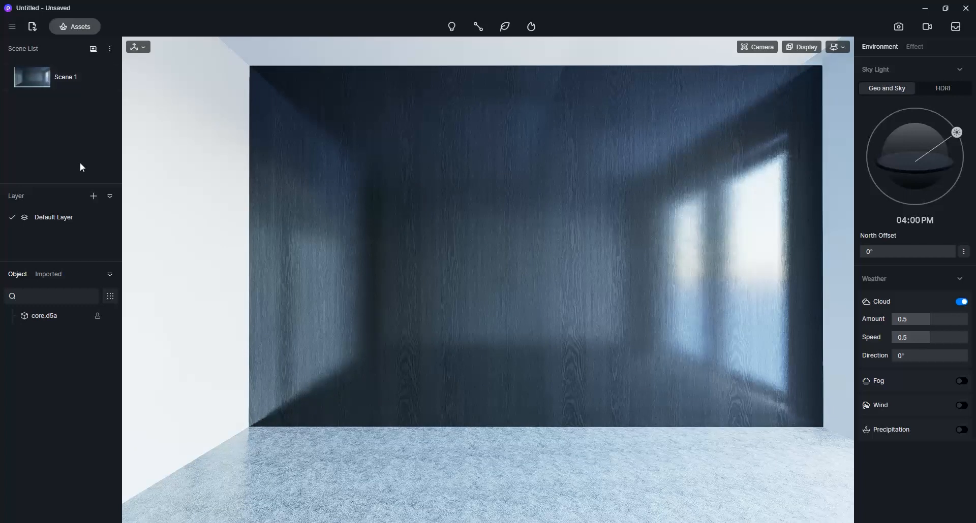
Rename the default layer as core.
right_click(50, 217)
click(74, 280)
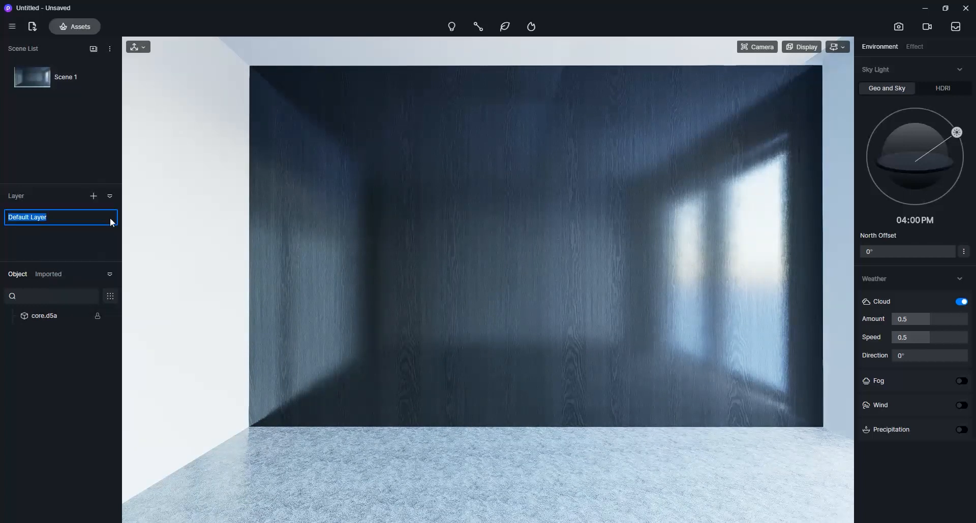
text(core)
key(Return)
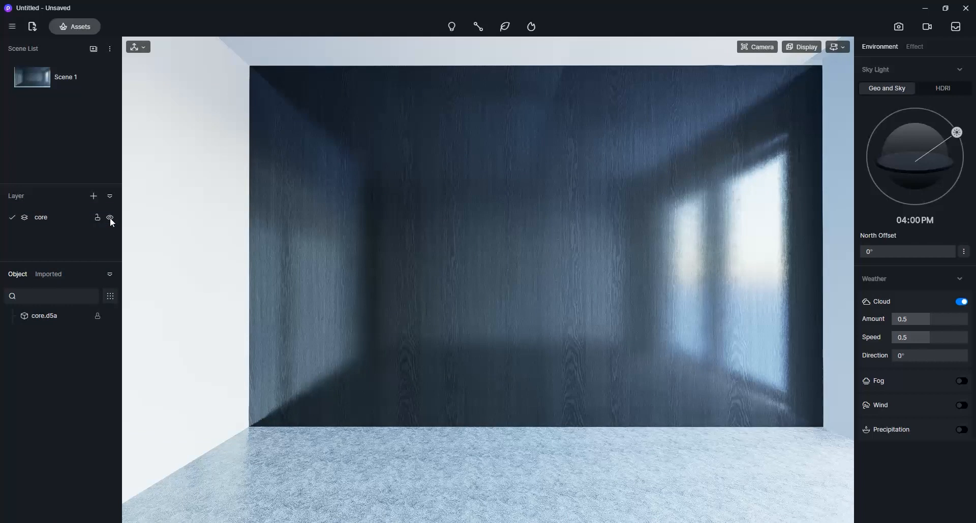
Import 01_wall slats.d5a and place the slats in the room in front of the dark wood wall.
click(33, 27)
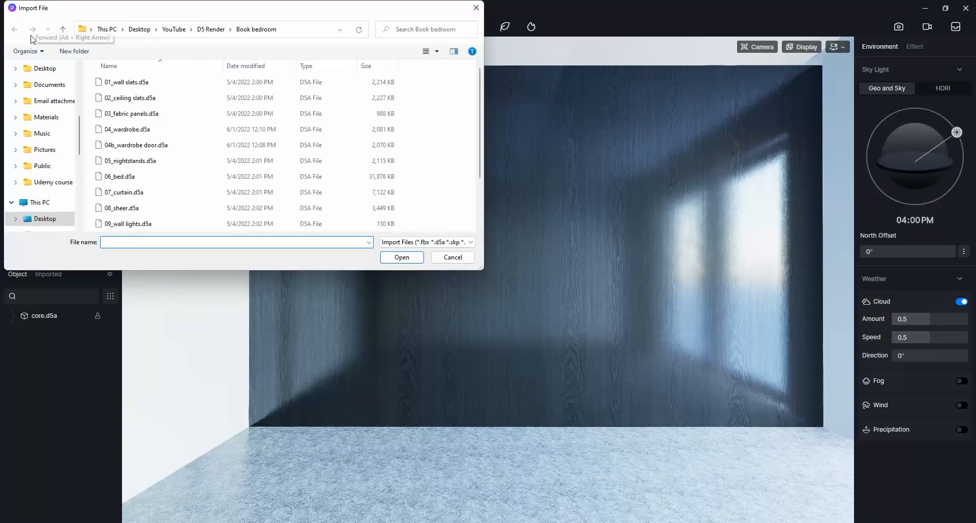
click(132, 82)
click(397, 257)
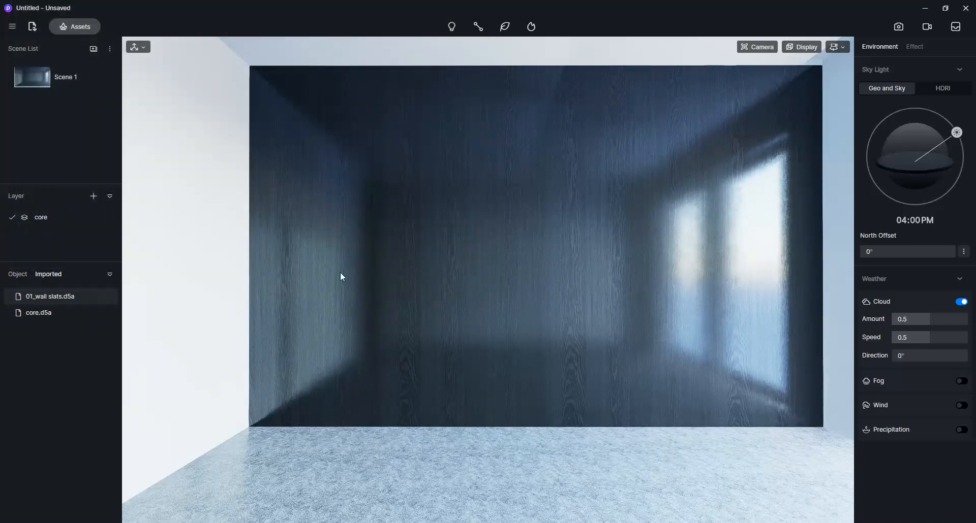
click(54, 297)
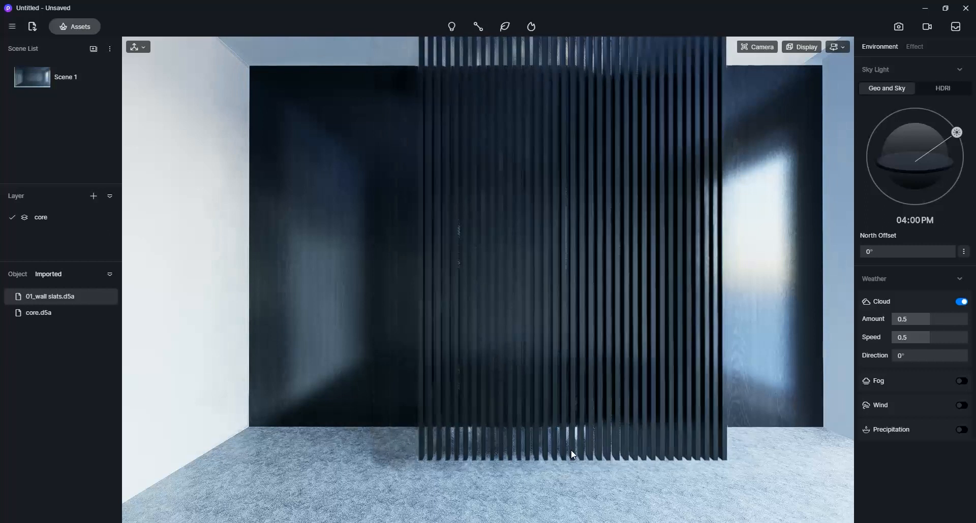
click(539, 452)
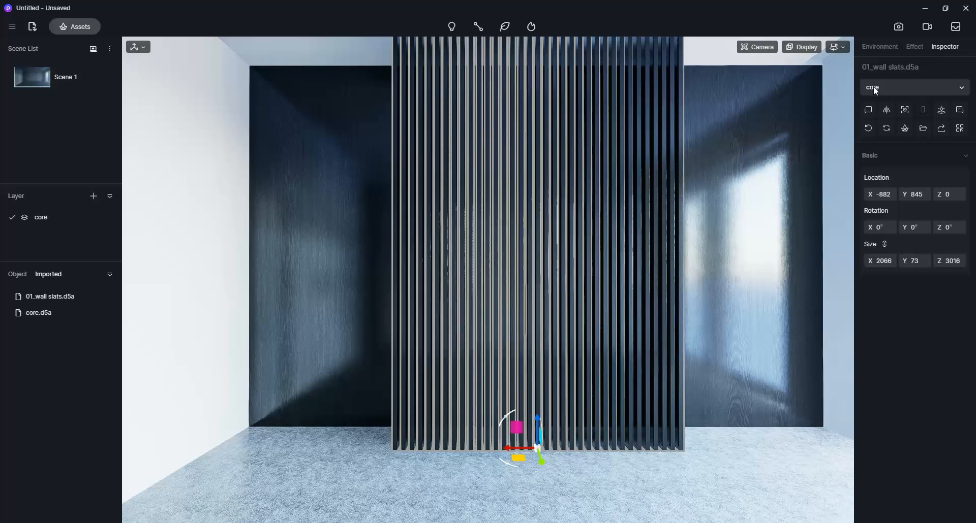
Add a new layer named wooden slats.
click(93, 196)
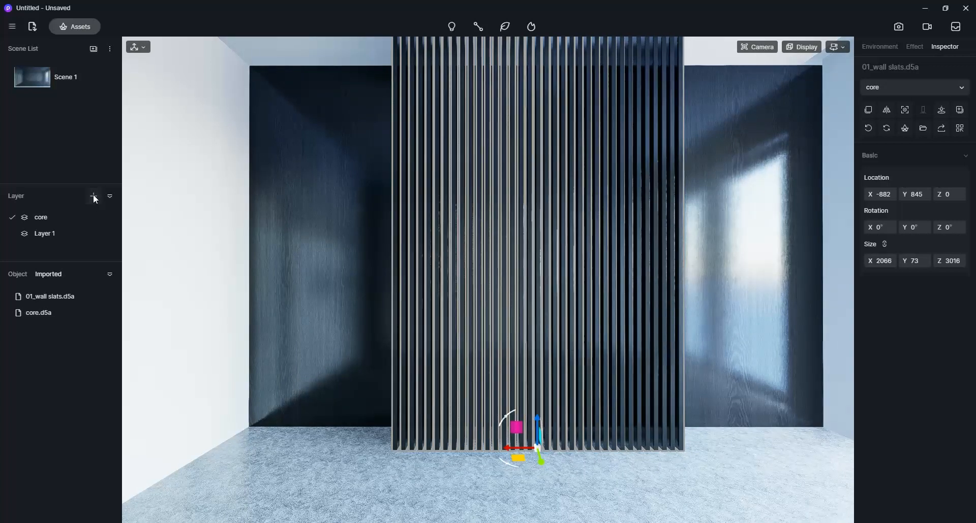
right_click(41, 234)
click(64, 295)
text(wooden slats)
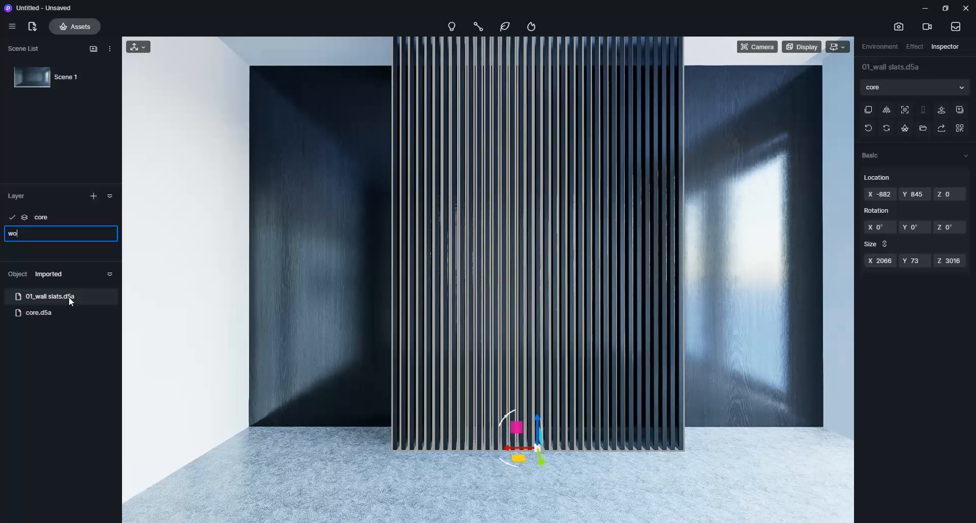
Assign the wall slats to the wooden slats layer and sync their coordinates with the source model.
click(920, 87)
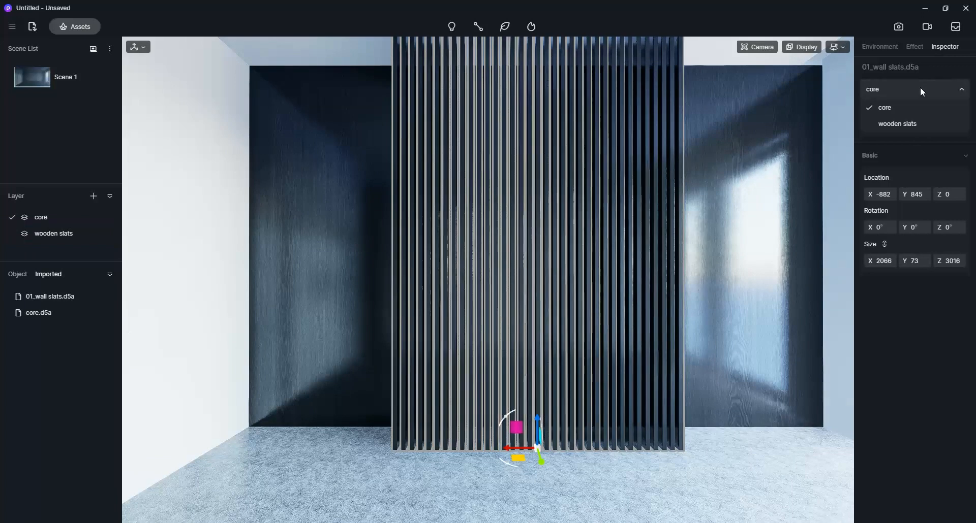
click(904, 123)
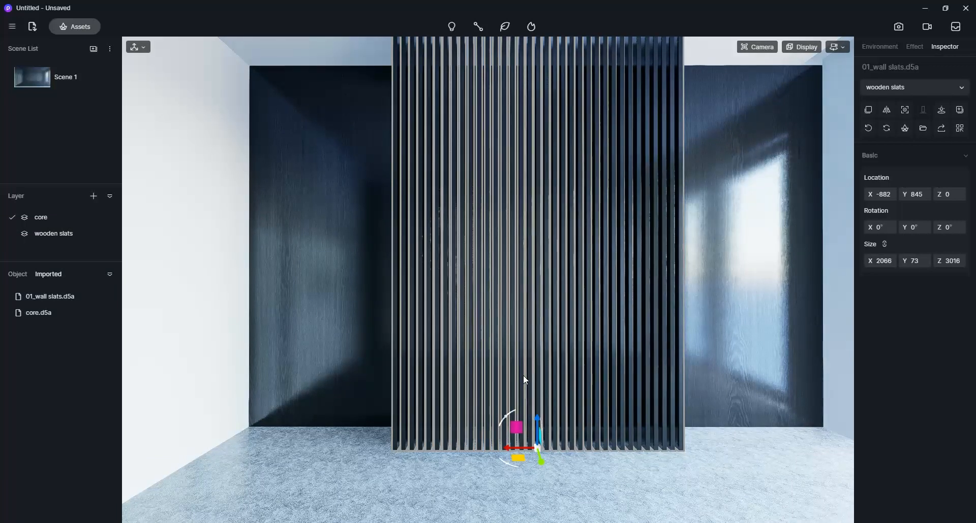
click(941, 109)
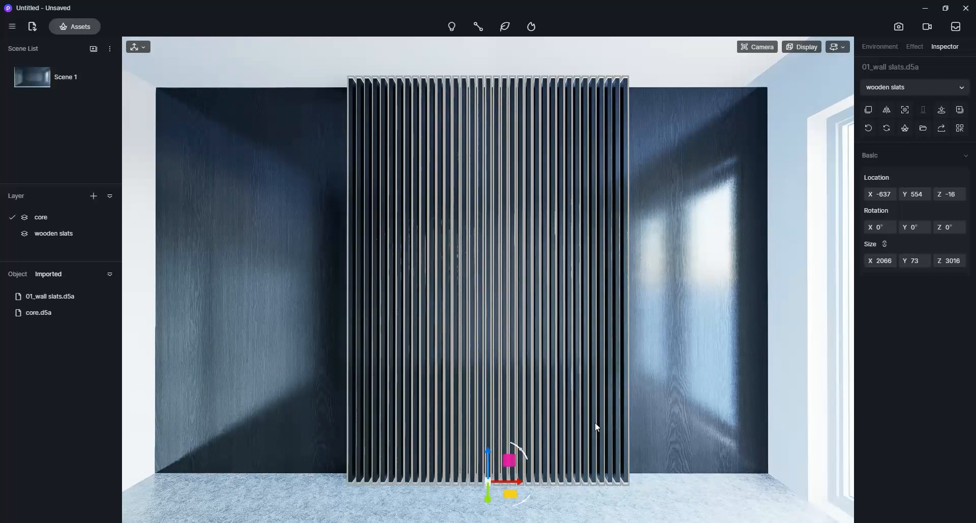
Import 02_ceiling slats.d5a and place the slats in the room.
click(33, 27)
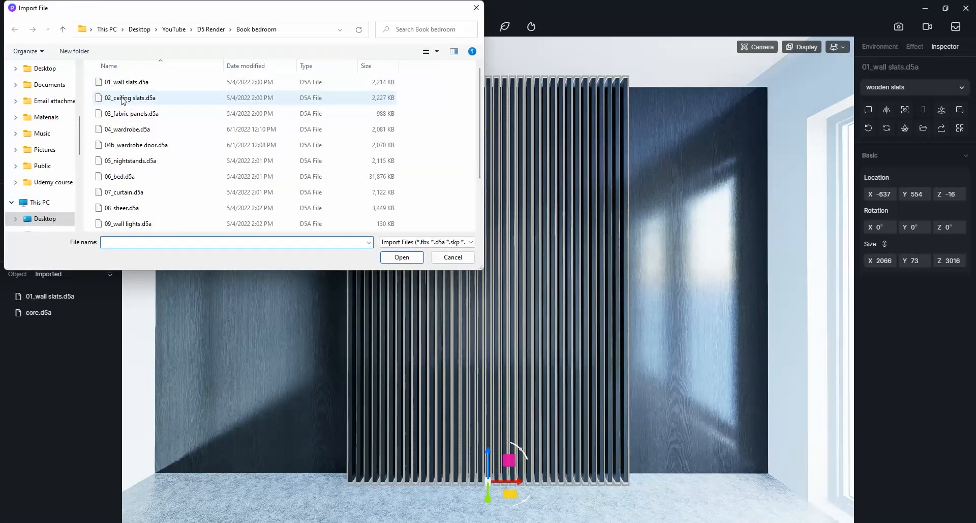
click(122, 99)
click(396, 258)
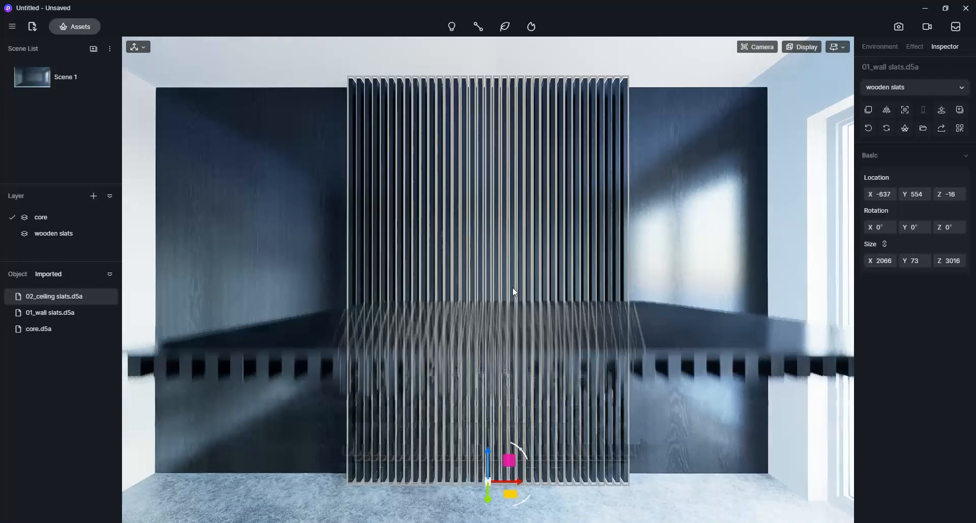
click(496, 199)
Add a new layer named ceiling slats.
click(93, 196)
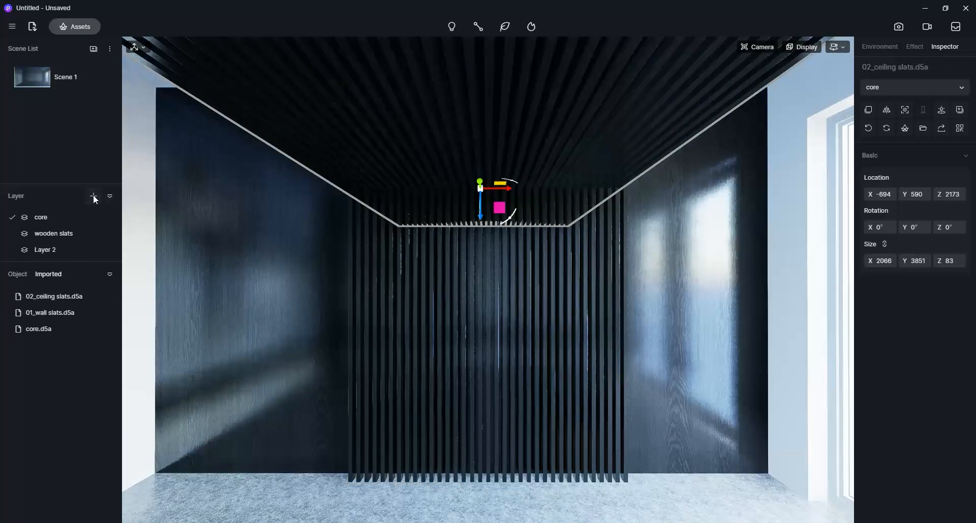
right_click(56, 251)
click(72, 316)
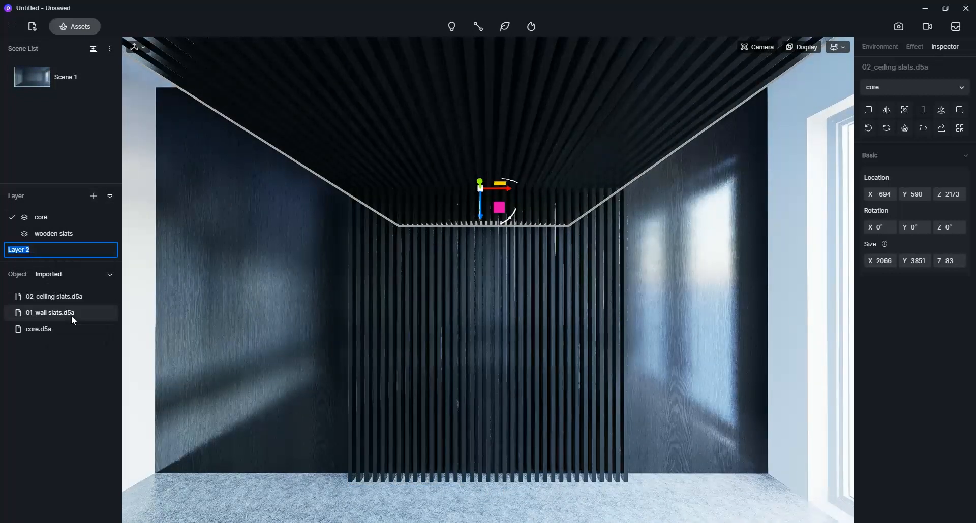
text(ceiling slats)
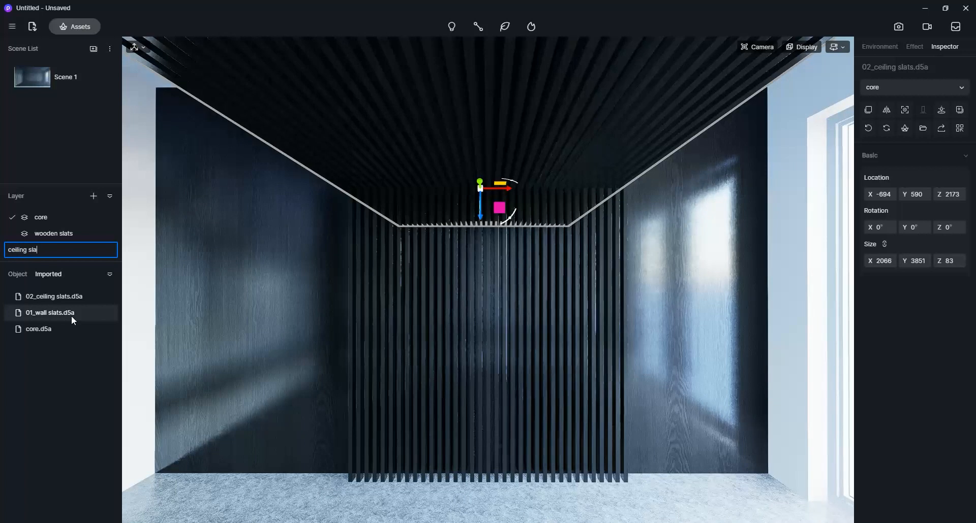
key(Return)
Move the ceiling slats to the ceiling slats layer, sync their coordinates, and restore the Scene 1 view.
click(872, 86)
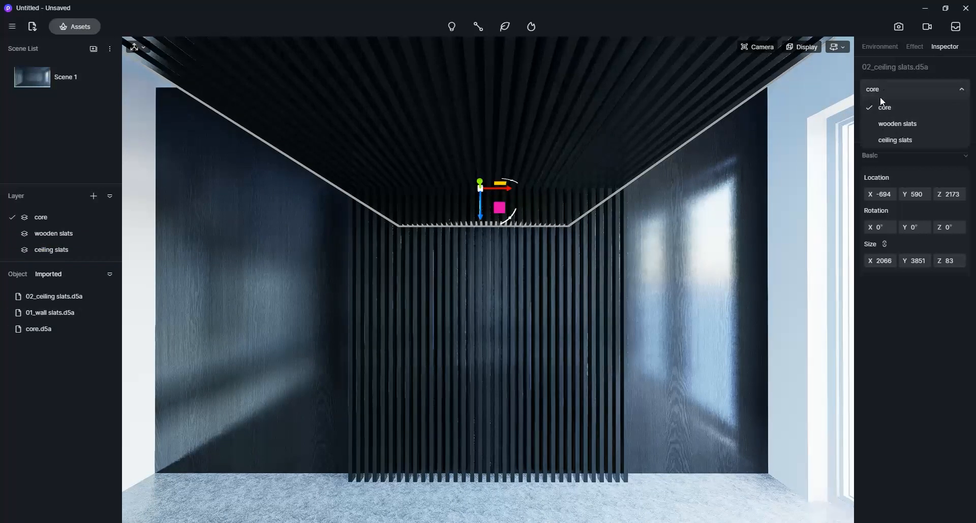
click(884, 140)
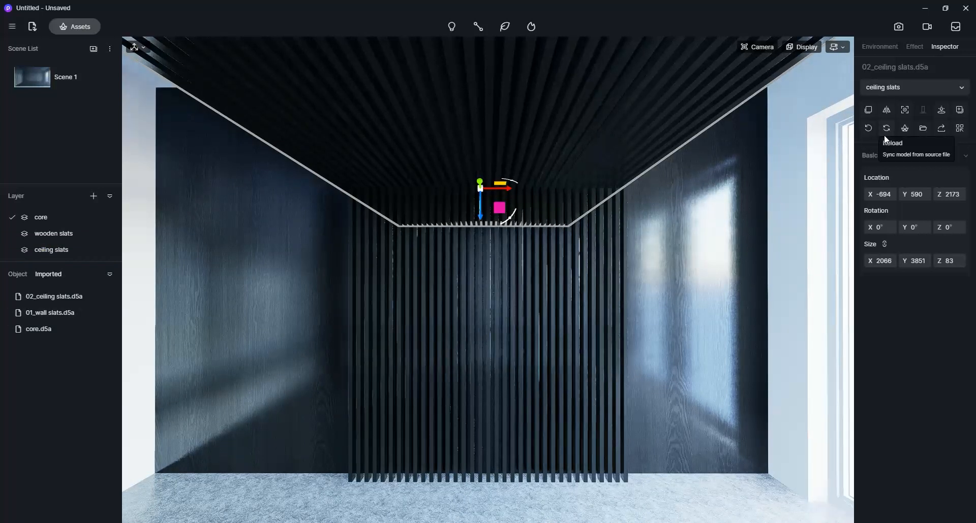
click(940, 109)
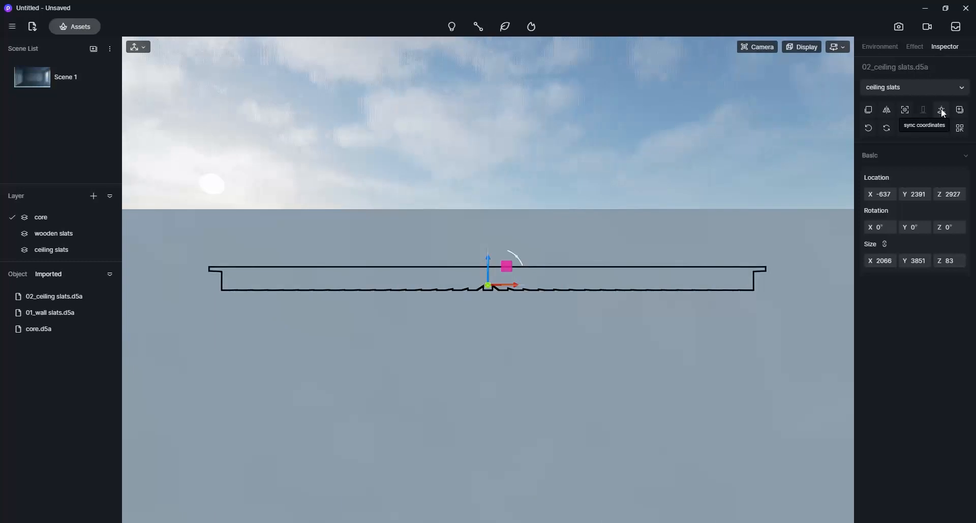
click(47, 75)
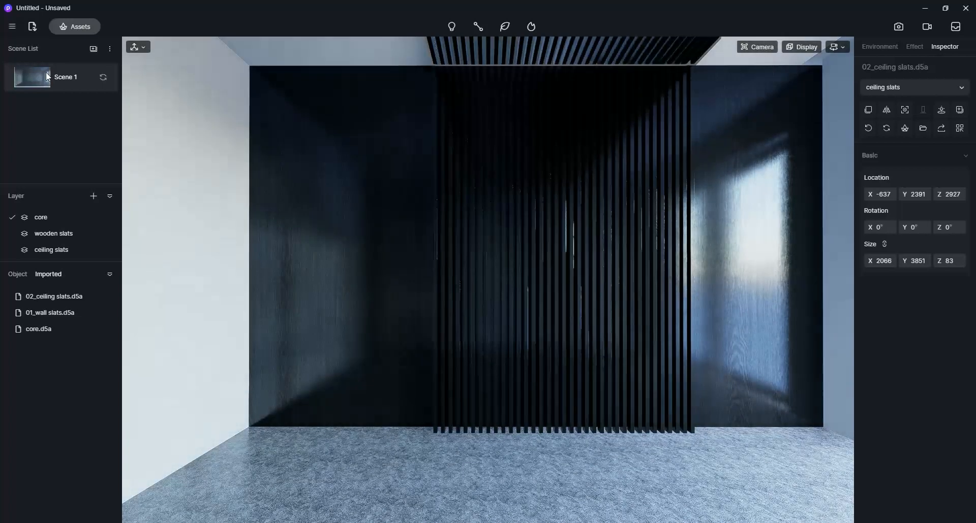
Import 03_fabric panels.d5a, place the panels in the room, and sync their coordinates.
click(33, 26)
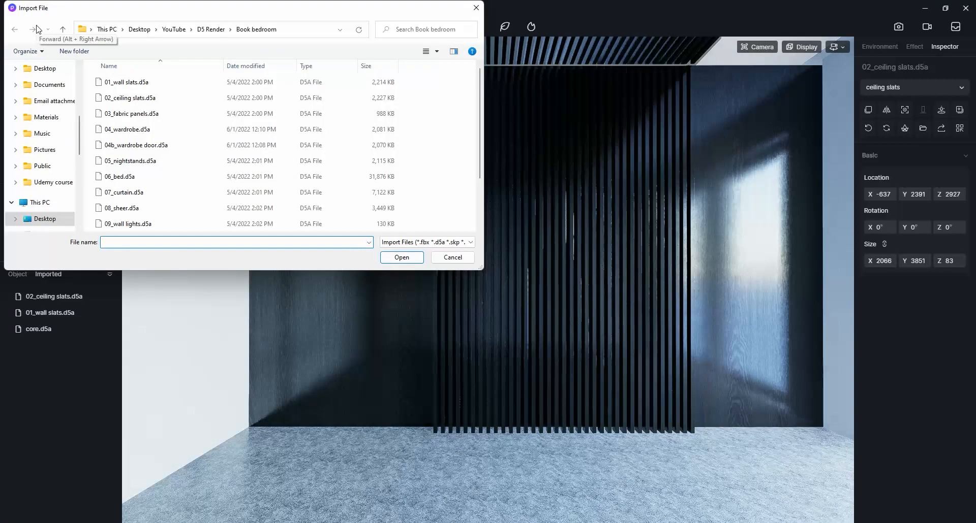
click(146, 114)
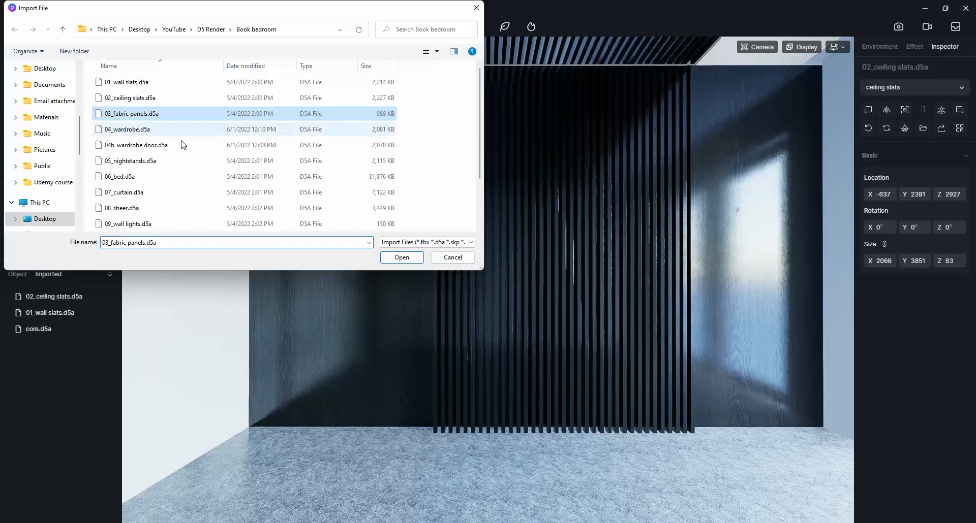
click(402, 257)
click(76, 298)
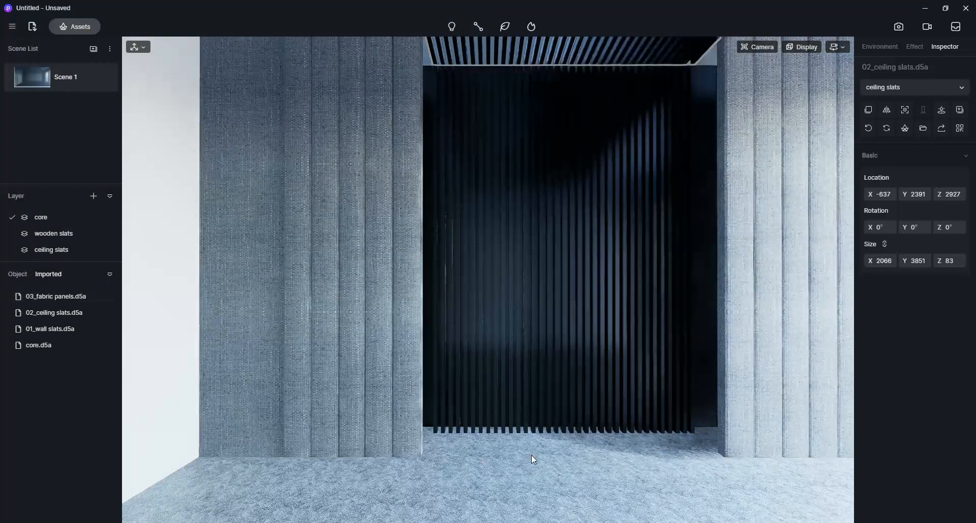
key(space)
Import 04_wardrobe.d5a, place the wardrobe in the room with synced coordinates, and return to the Scene 1 view.
click(33, 27)
double_click(128, 129)
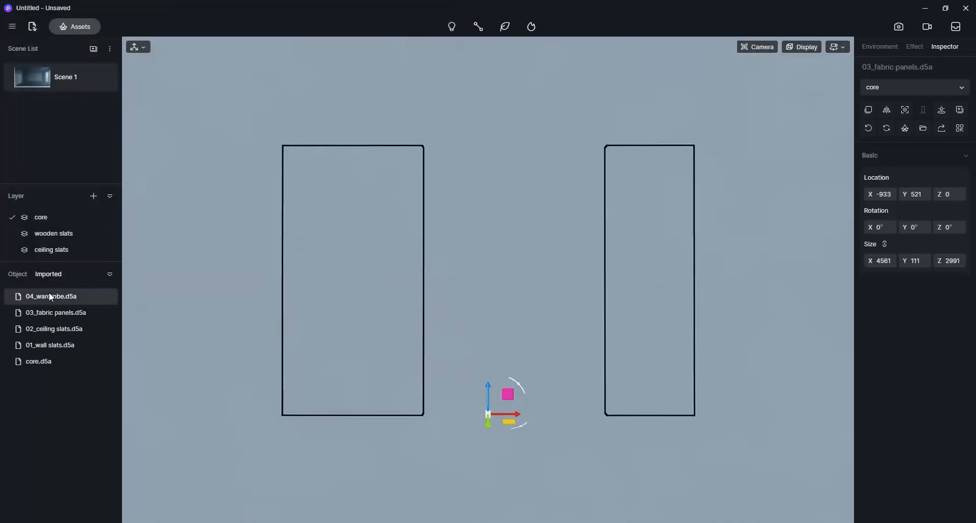
click(69, 77)
click(64, 297)
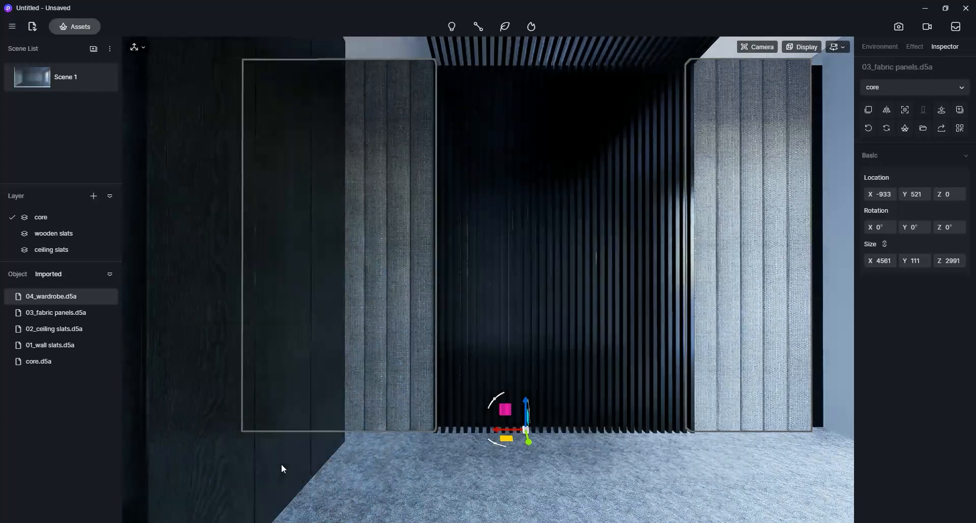
key(space)
click(49, 78)
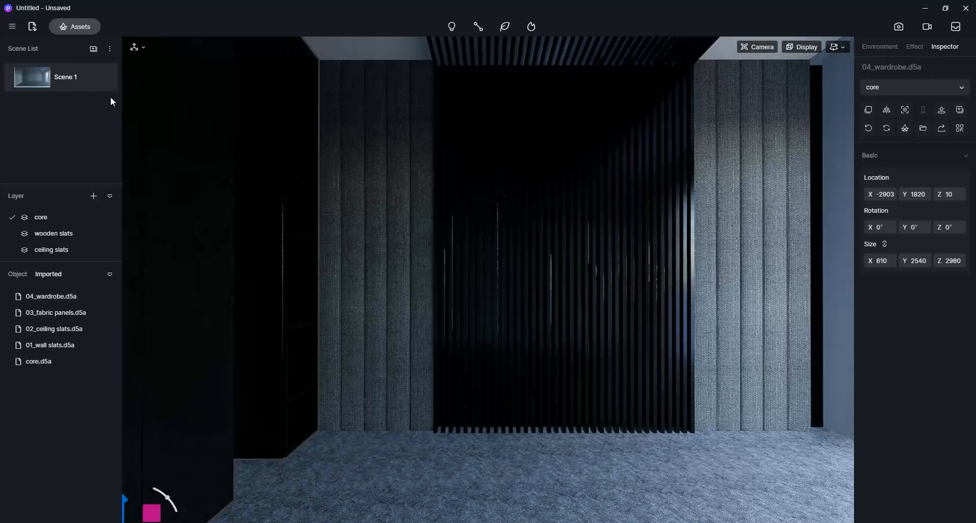
Import 04b_wardrobe door.d5a and 05_nightstands.d5a into the room.
click(33, 27)
click(136, 145)
click(401, 257)
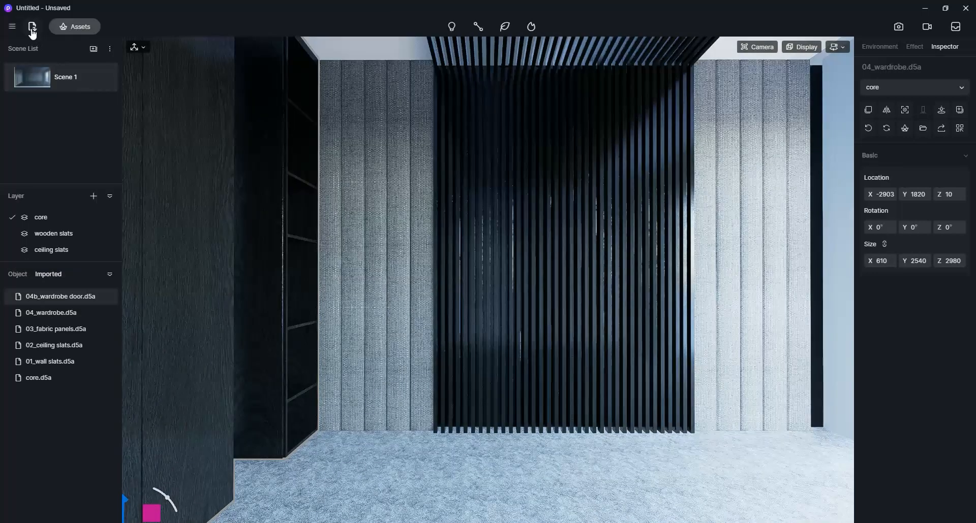
click(33, 28)
click(130, 161)
click(397, 262)
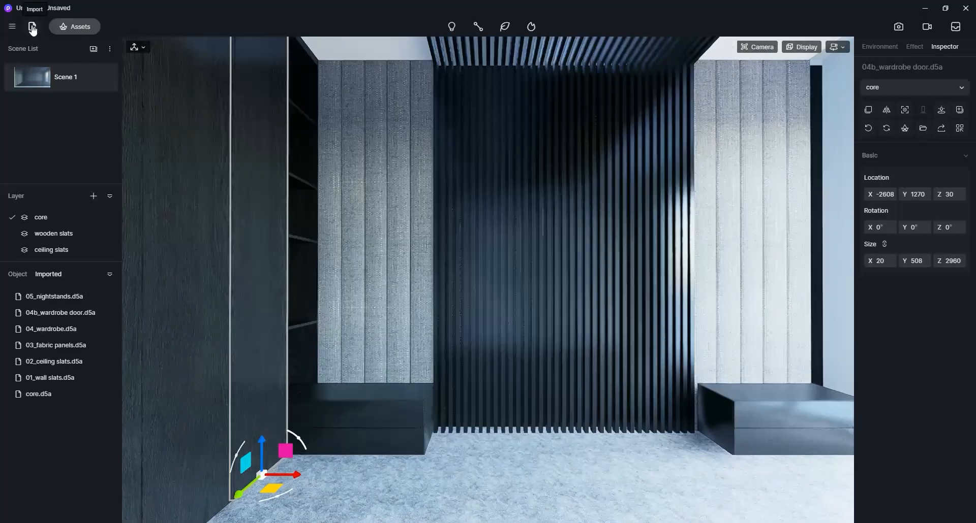
Import 06_bed.d5a, 07_curtain.d5a and 09_wall lights.d5a from the Book bedroom folder.
click(32, 27)
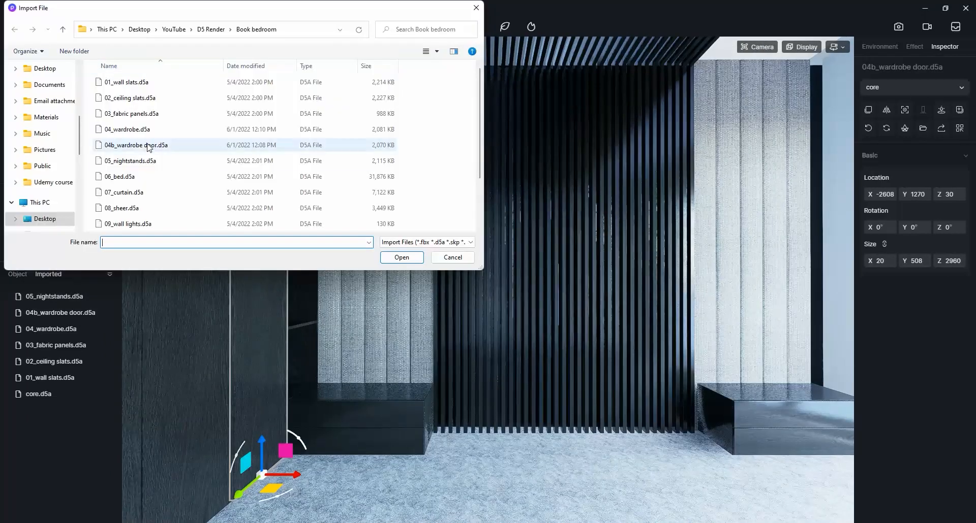
click(120, 176)
click(401, 257)
click(34, 28)
click(124, 192)
click(402, 257)
click(32, 27)
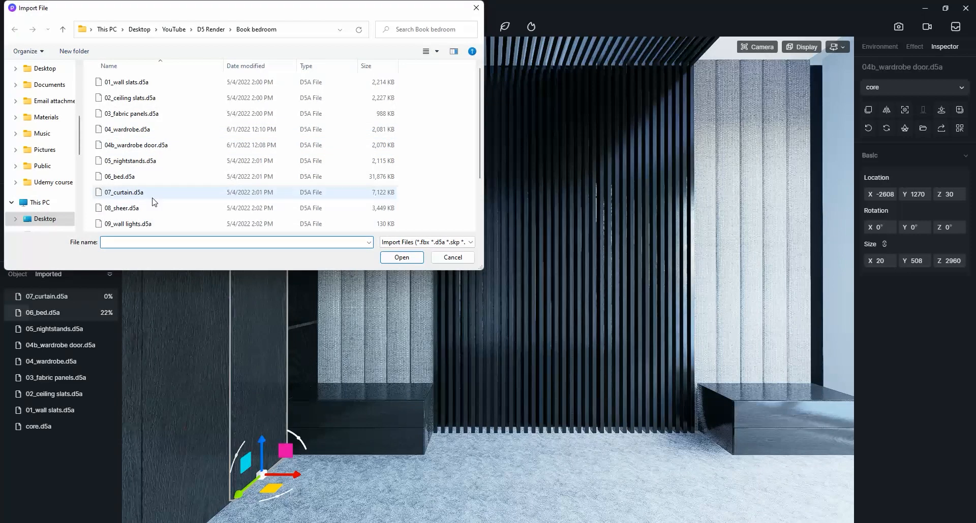
click(128, 224)
click(401, 257)
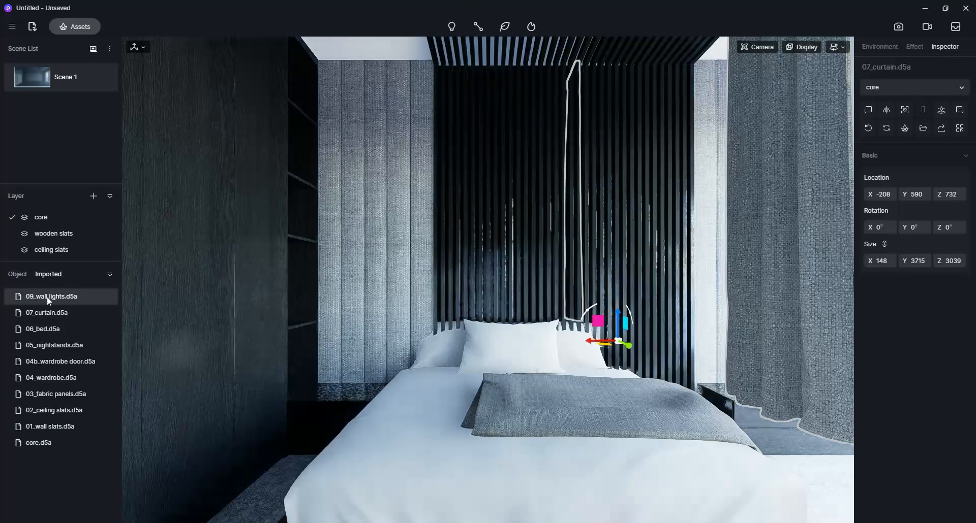
Place the wall lights in the room and sync the coordinates of the wall lights, curtain and bed, keeping the Scene 1 view.
click(546, 375)
click(941, 109)
right_drag(585, 284, 660, 280)
click(666, 264)
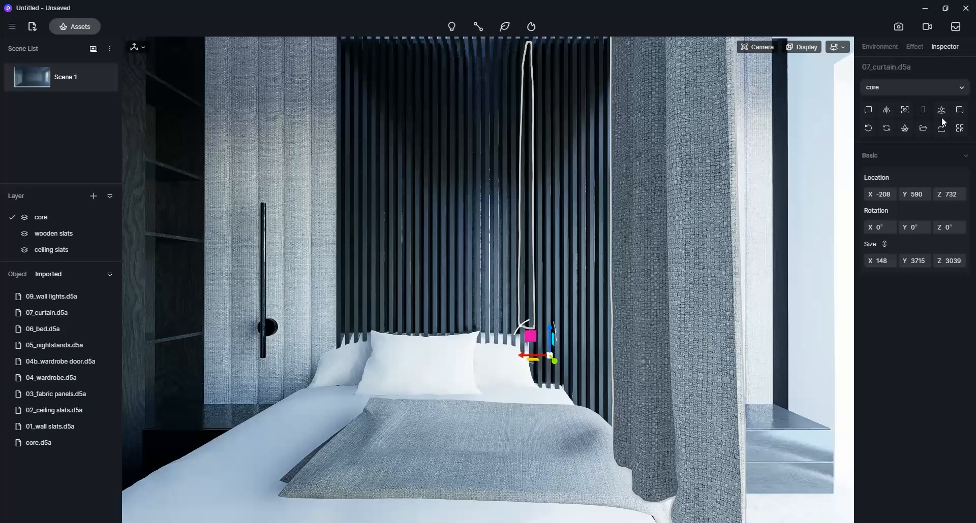
click(941, 111)
click(904, 109)
click(61, 77)
click(542, 411)
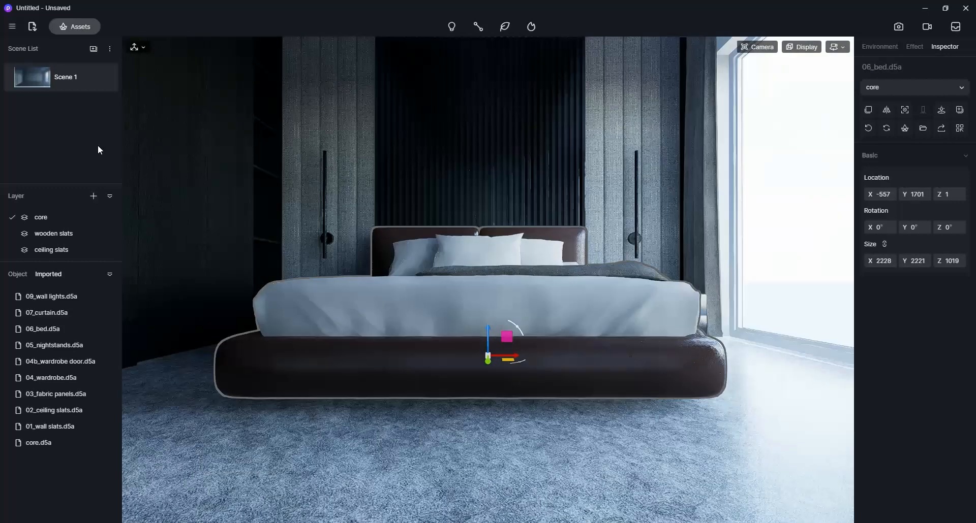
Import 010_ceiling light.d5a and 022_shelves.d5a from the same folder.
click(32, 27)
double_click(153, 192)
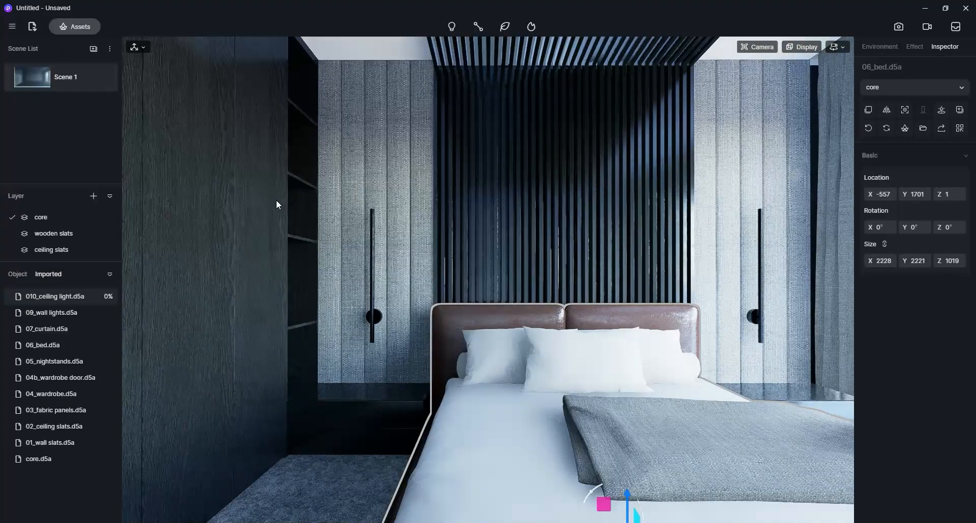
click(32, 27)
scroll(137, 203, down, 3)
double_click(137, 220)
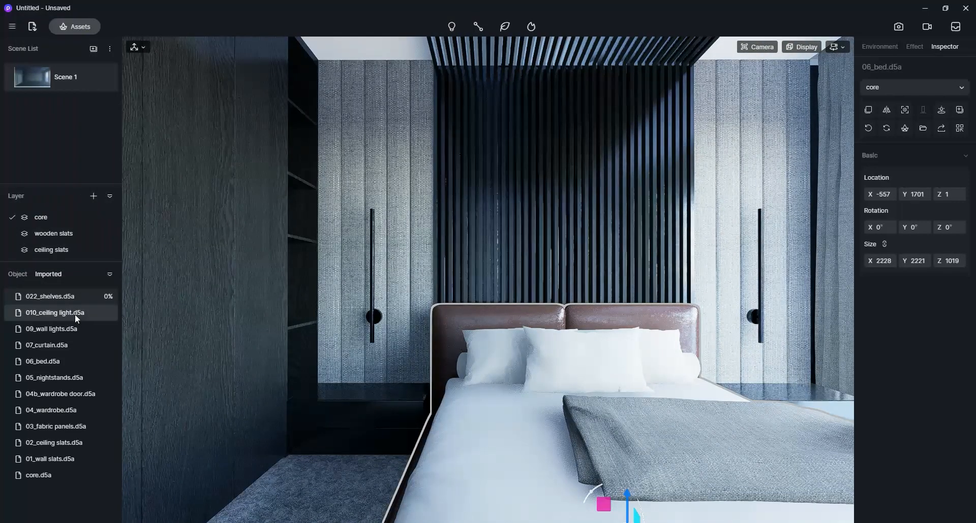
Place the ceiling light in the room, sync its coordinates, and return to the Scene 1 view.
click(74, 315)
click(575, 255)
click(941, 110)
click(71, 77)
Place the shelves in the room, sync their coordinates, and restore the Scene 1 view.
click(58, 296)
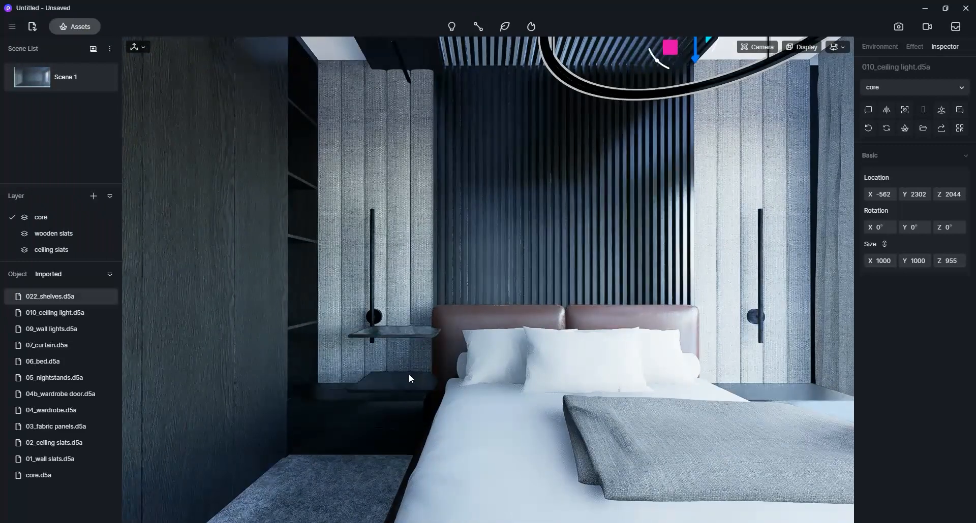
click(409, 375)
click(941, 110)
click(35, 78)
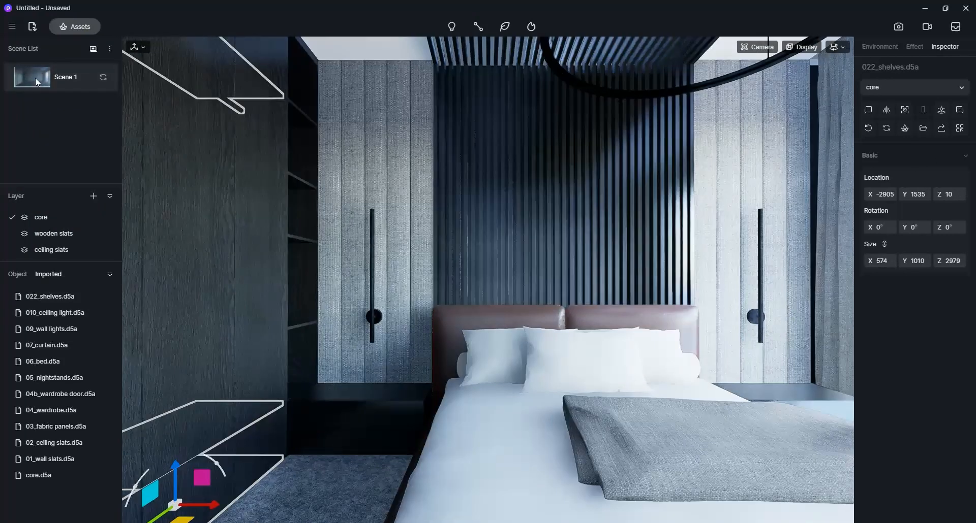
Change the camera navigation mode, reframe the view closer to the headboard wall, and update Scene 1 with it.
scroll(438, 289, up, 2)
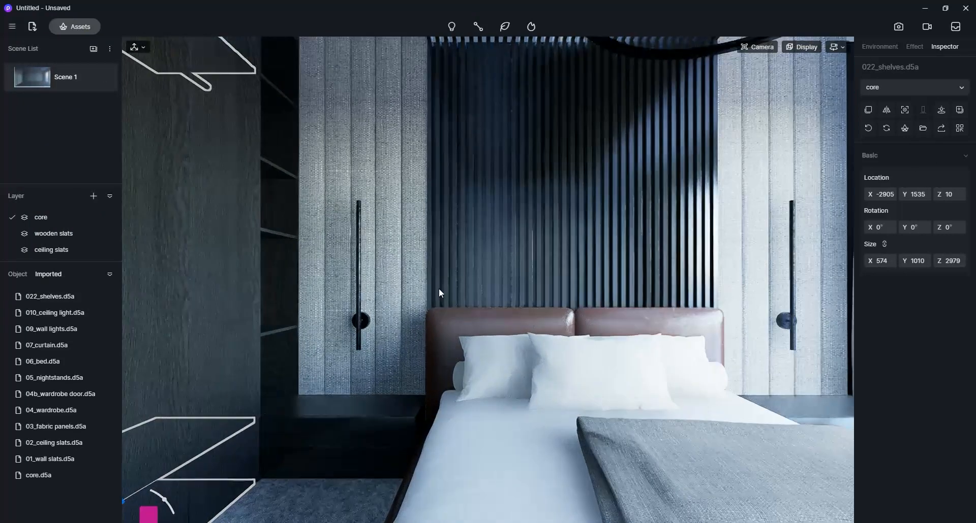
click(837, 46)
click(794, 77)
mouse_move(461, 307)
middle_down()
mouse_move(443, 308)
mouse_move(462, 324)
middle_up()
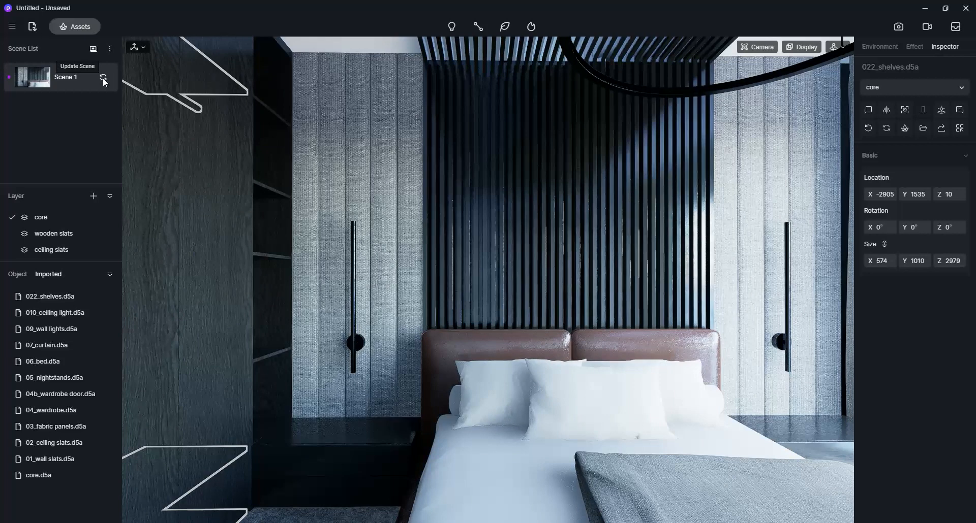
Open the asset library's Books models under Accessories and move its window clear of the wardrobe shelves.
click(78, 28)
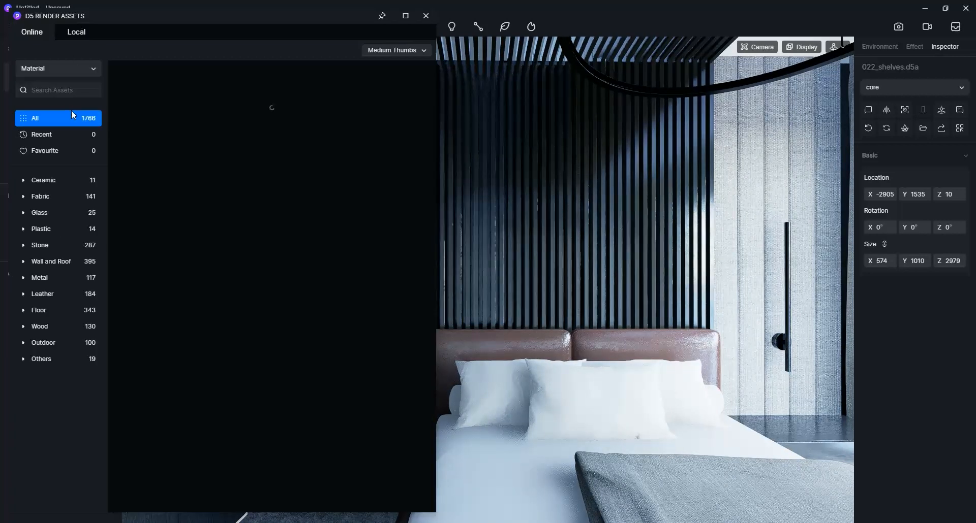
click(44, 69)
click(46, 85)
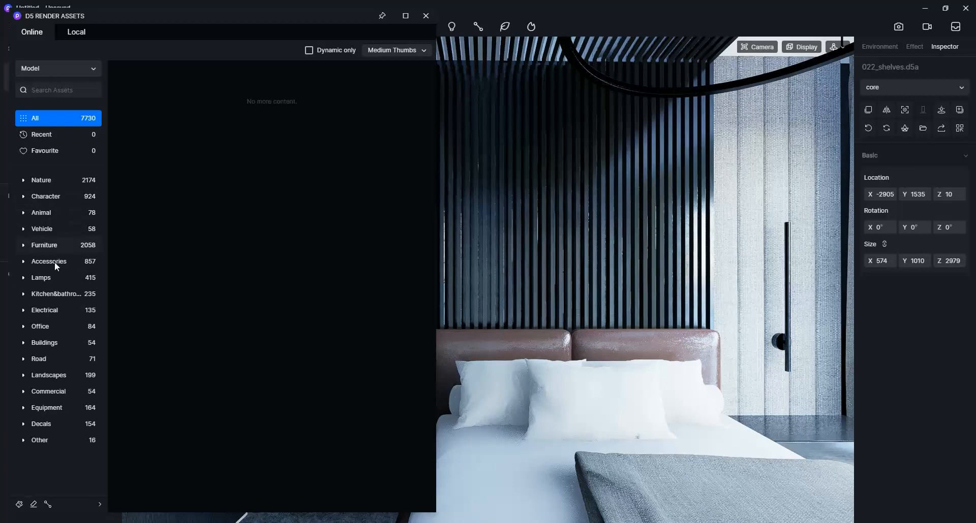
click(23, 262)
click(38, 277)
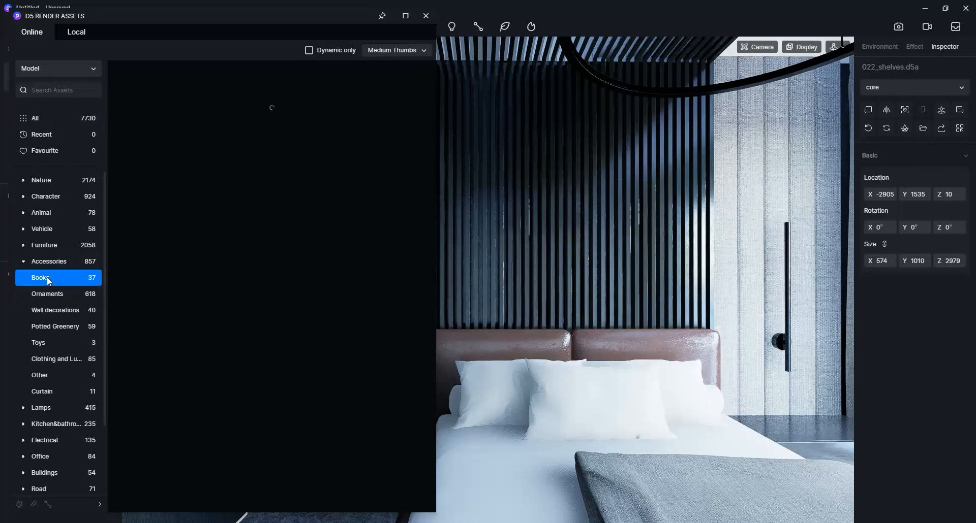
drag(170, 19, 577, 22)
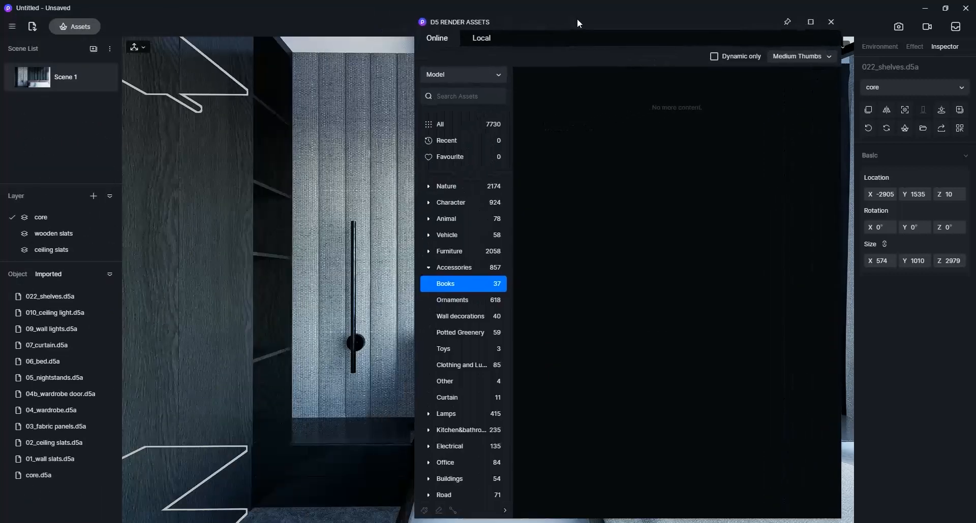
Place a different book set on the lower and upper wardrobe shelves and shift both along X, the lower one to -2777.
click(786, 411)
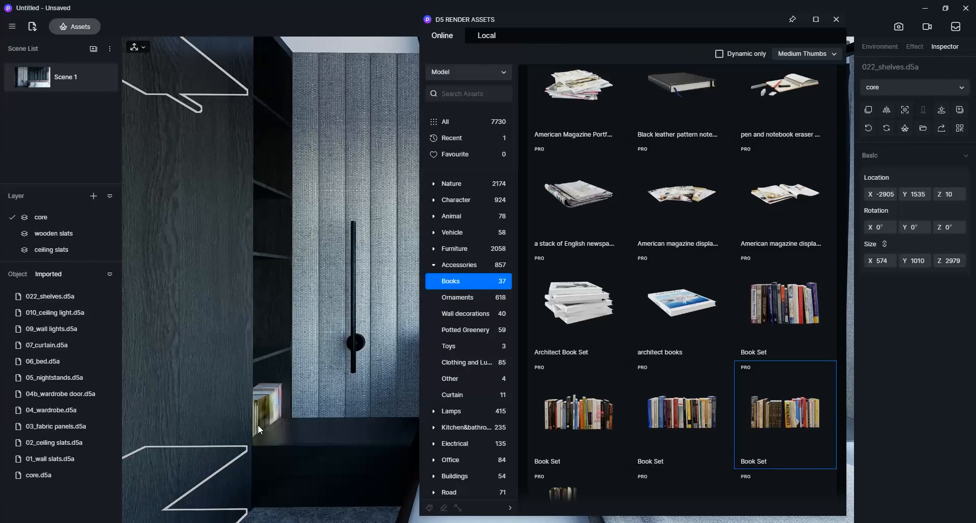
click(258, 423)
click(561, 421)
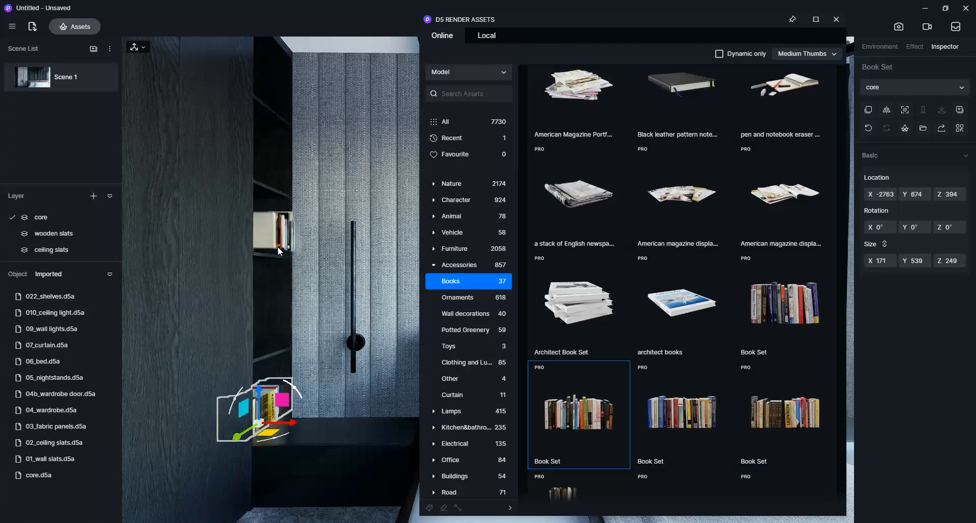
click(234, 251)
drag(215, 251, 299, 262)
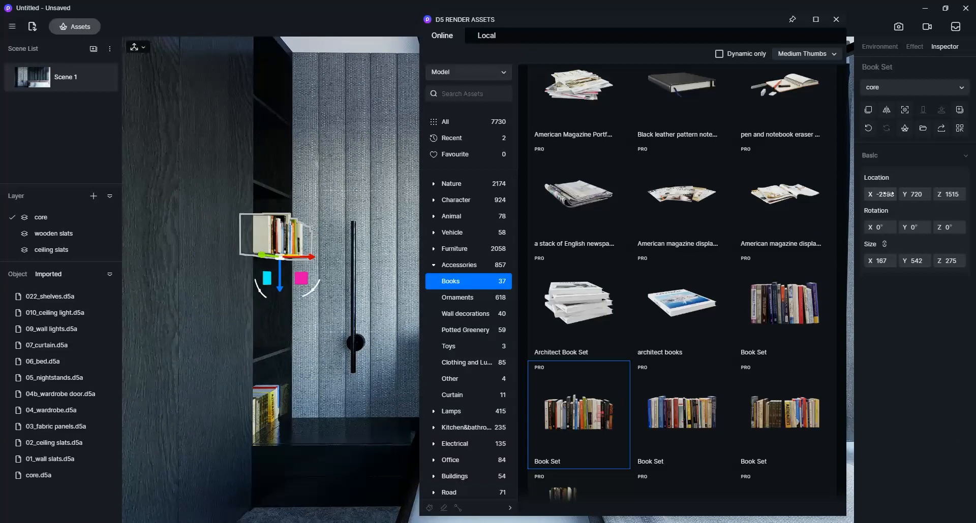
drag(889, 194, 841, 194)
click(272, 416)
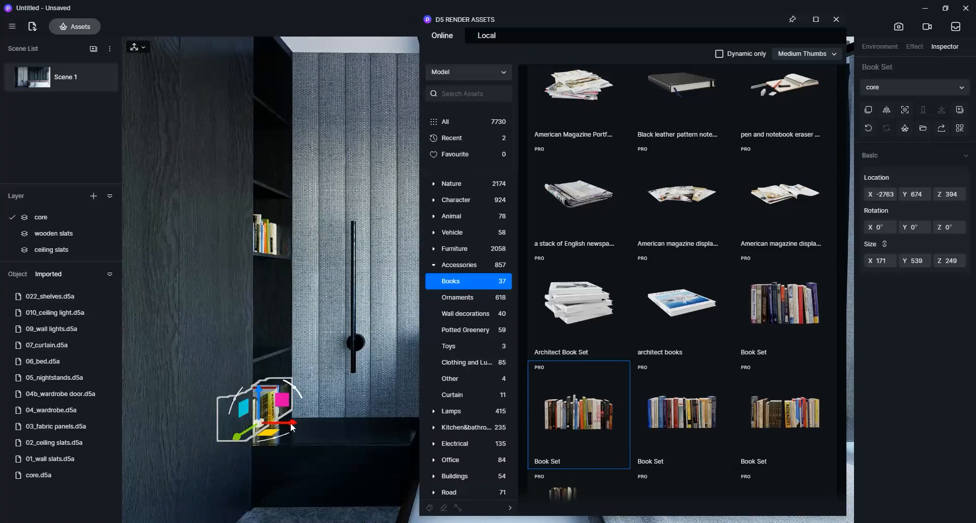
drag(292, 428, 286, 427)
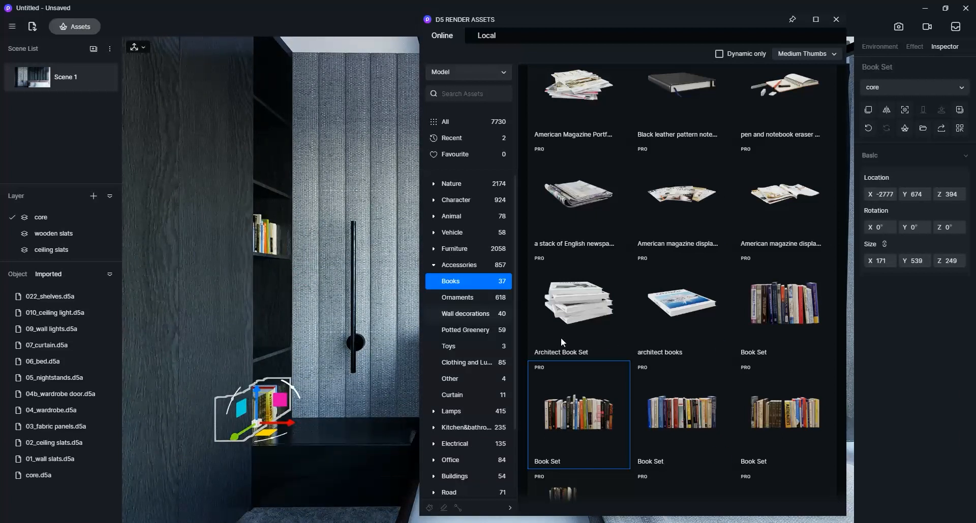
Place the curled magazine from the Books models on the nightstand beside the shelves, rotated 34° about Z.
scroll(692, 370, down, 6)
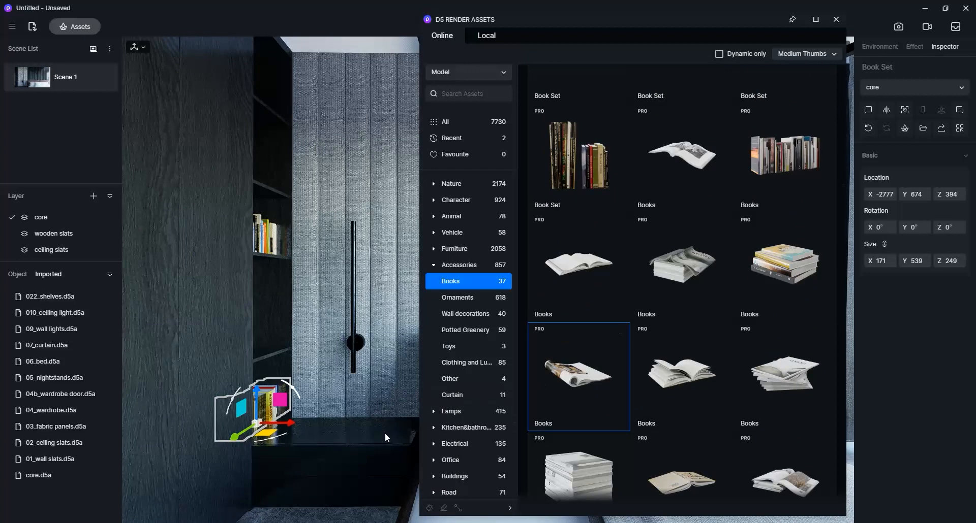
click(377, 429)
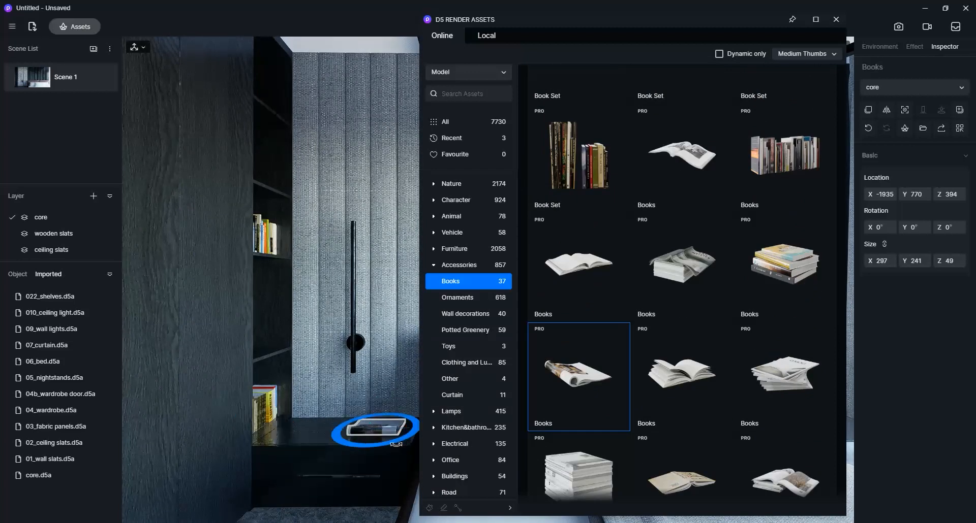
click(404, 438)
Place the Modern Metal Vase with dried flowers from Ornaments on the middle shelf at X -2777, rotated 232° about Z.
click(460, 298)
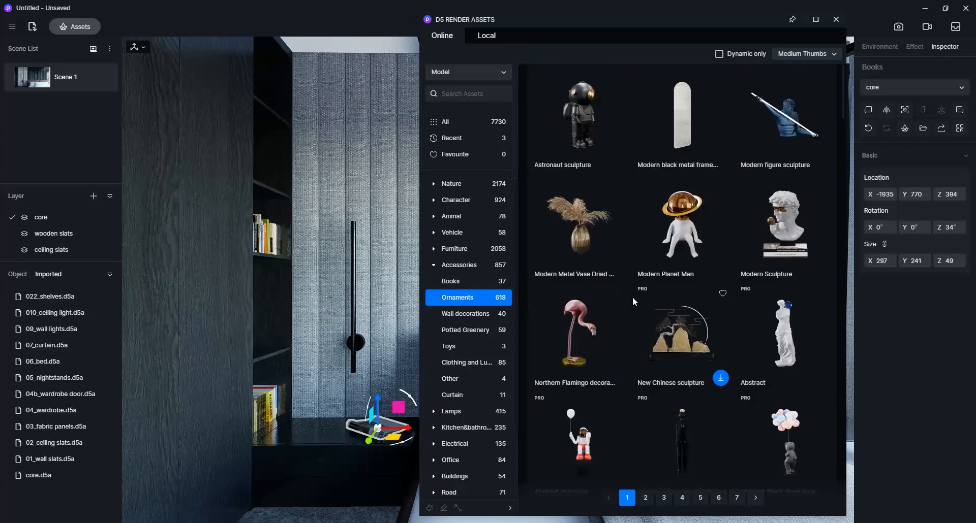
click(579, 228)
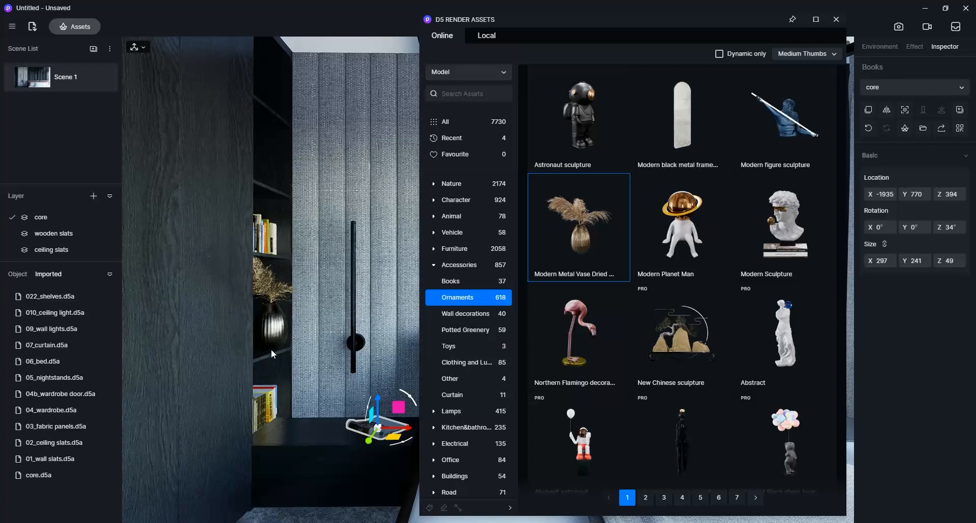
click(239, 353)
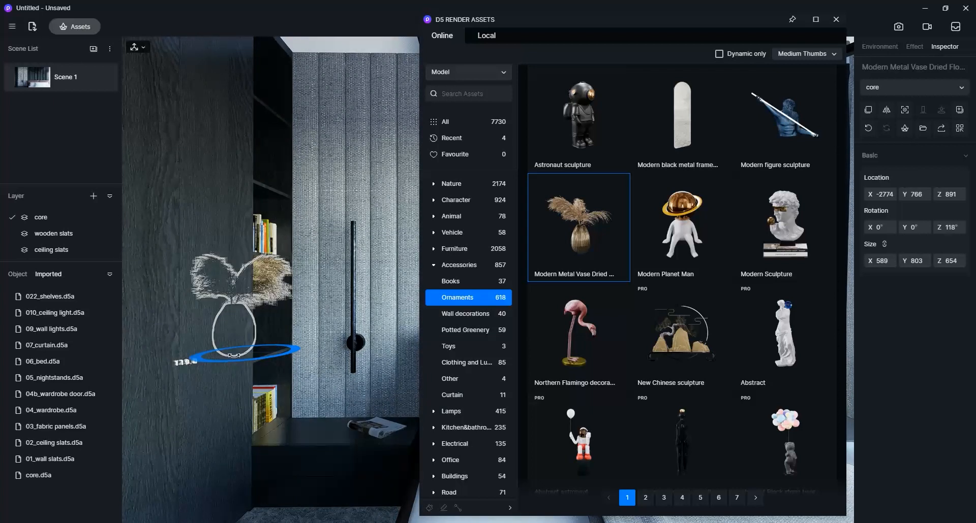
drag(200, 346, 281, 352)
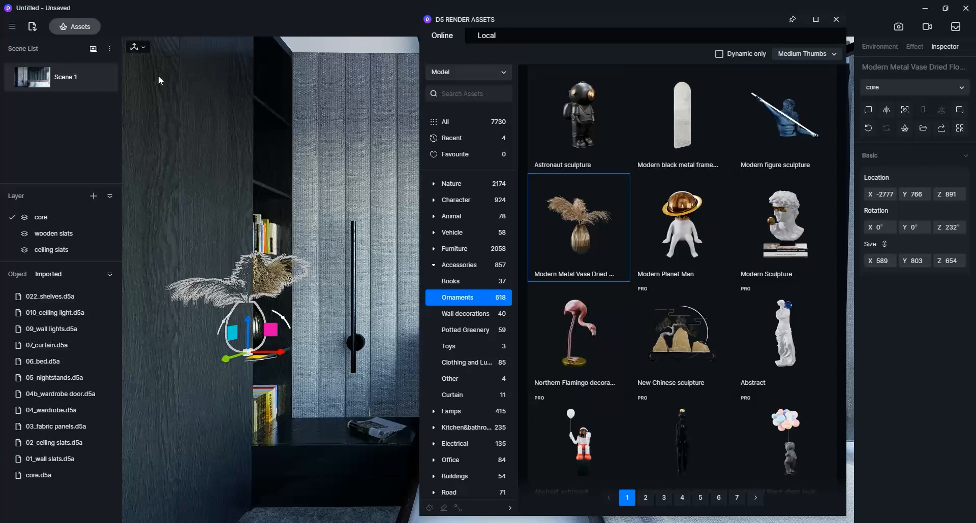
Scale the dried flower vase down to 509 x 694 x 565 and switch back to the move gizmo.
key(space)
drag(247, 320, 240, 344)
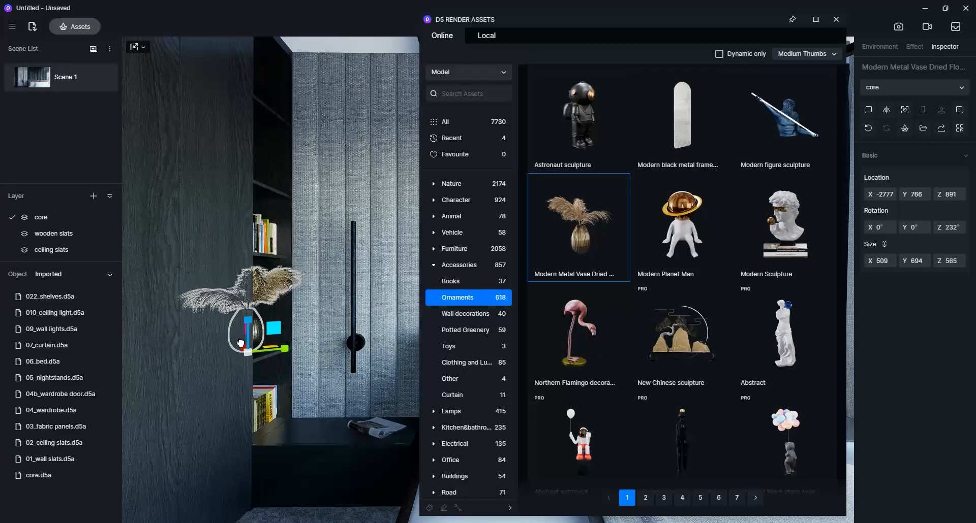
click(139, 47)
click(164, 66)
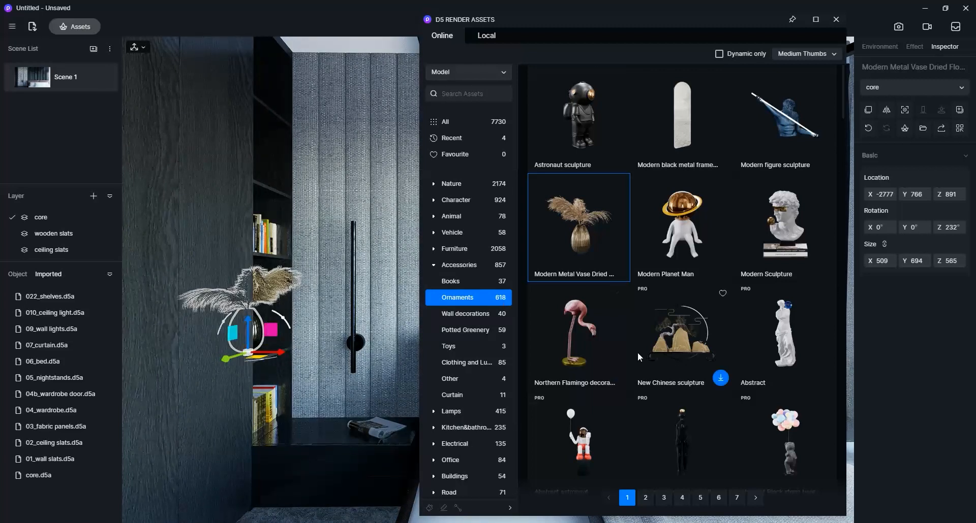
Place the bowl-shaped potted plant from Potted Greenery on the nightstand at X -2300, Y 841, rotated 282° about Z.
click(470, 333)
scroll(629, 292, down, 10)
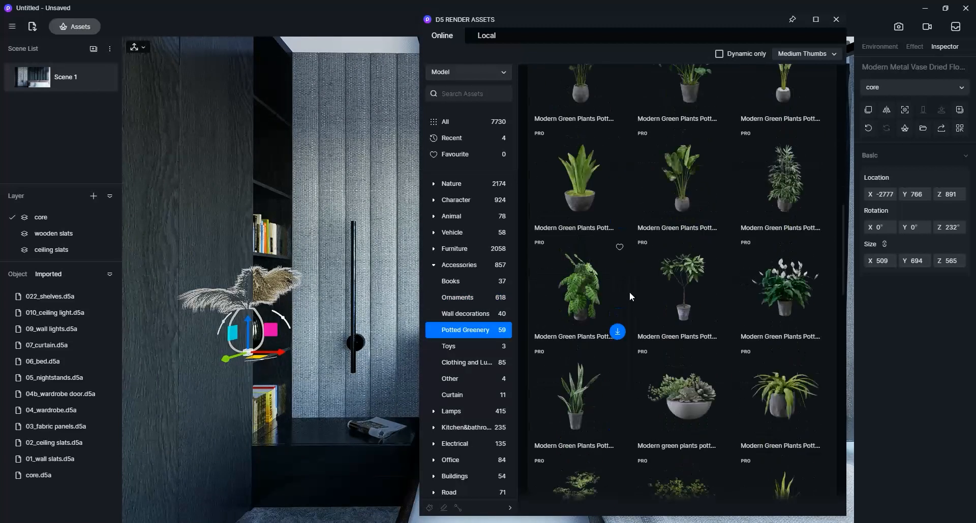
scroll(629, 292, down, 2)
drag(681, 277, 316, 440)
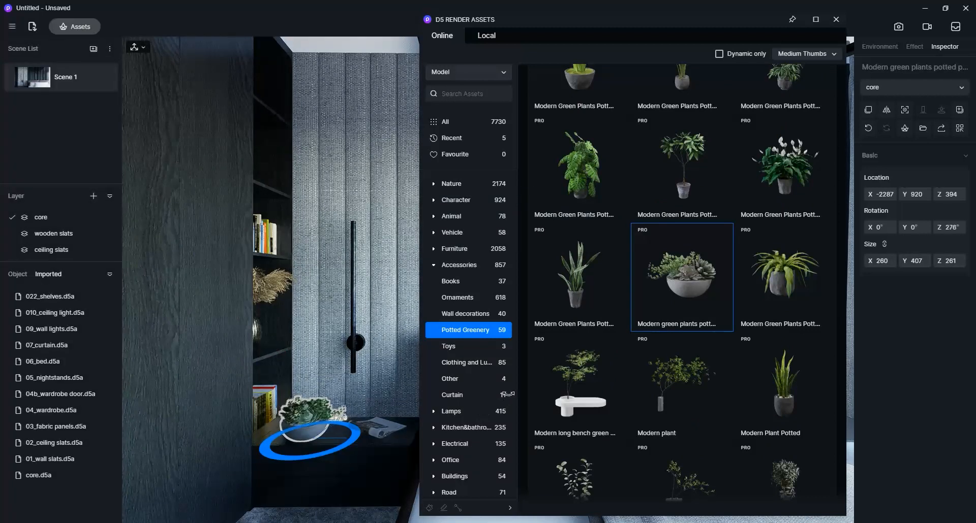
drag(508, 394, 493, 403)
drag(323, 449, 329, 443)
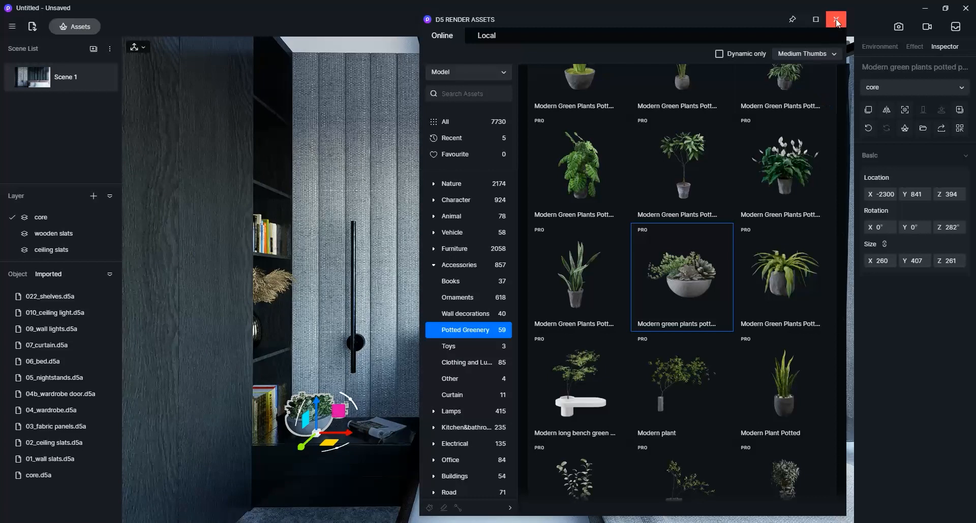
Close the asset library, reframe the view on the headboard wall, and update Scene 1 to this framing.
click(836, 21)
scroll(463, 274, up, 4)
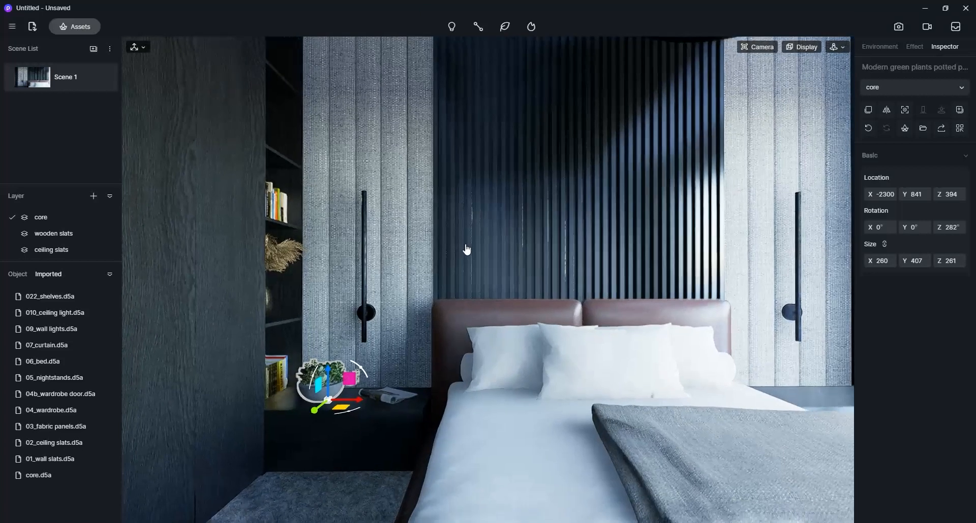
middle_drag(466, 250, 456, 268)
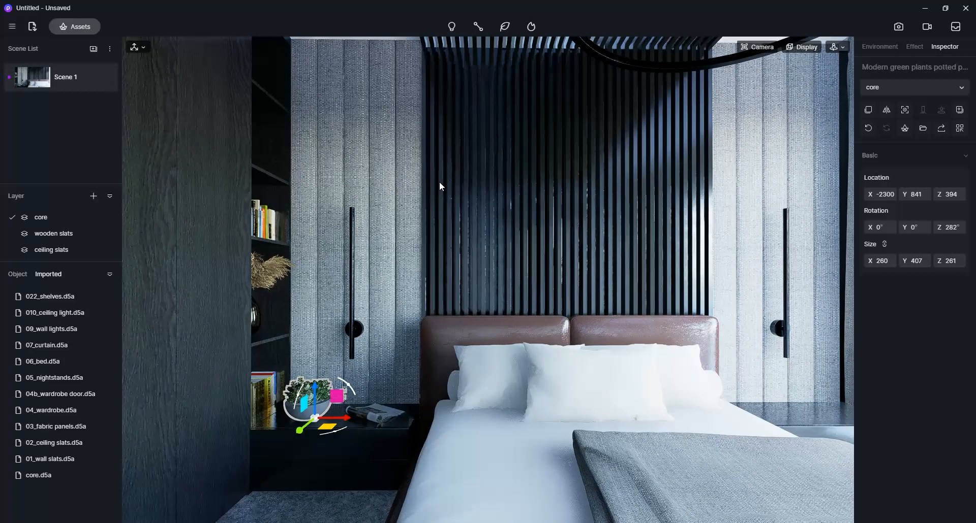
Save a wider, angled view of the bed and wardrobe as a second scene, compare both scenes, and return to Scene 1.
scroll(474, 265, down, 2)
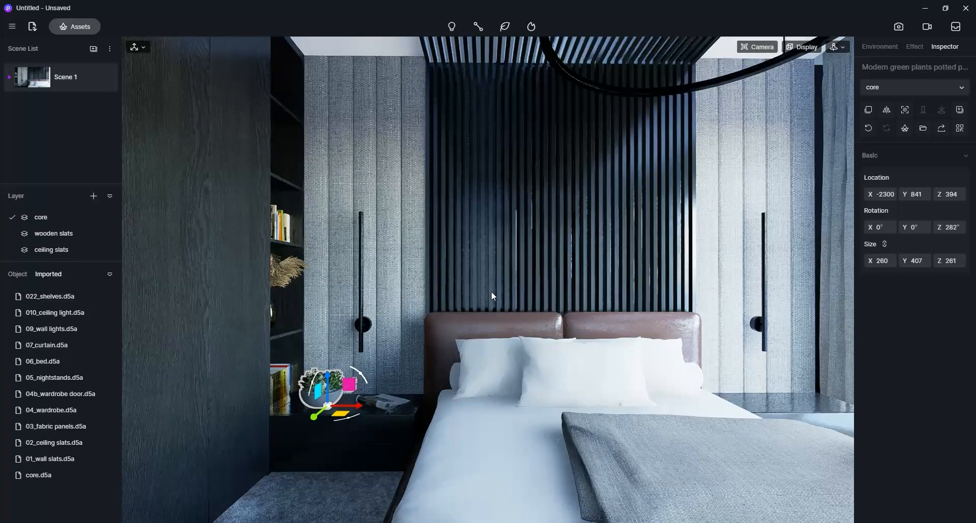
right_drag(492, 294, 379, 288)
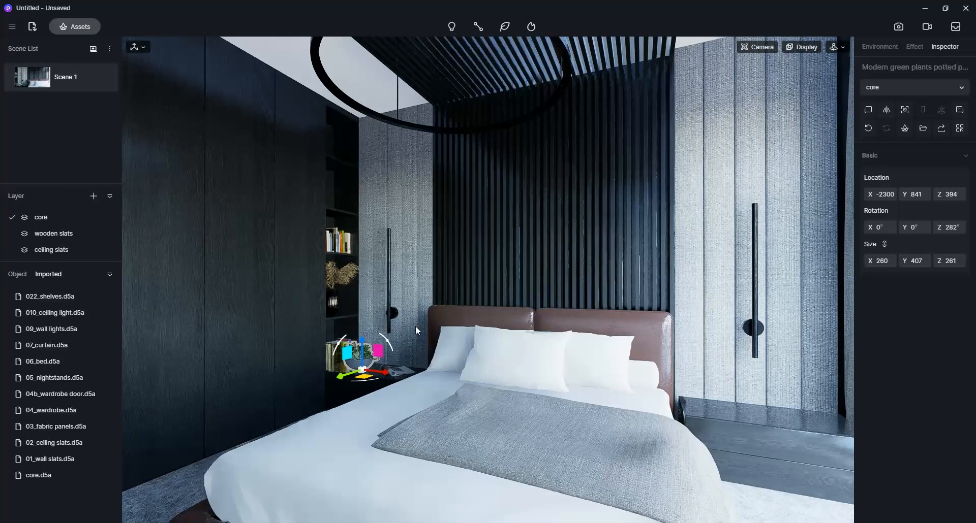
middle_drag(416, 326, 410, 325)
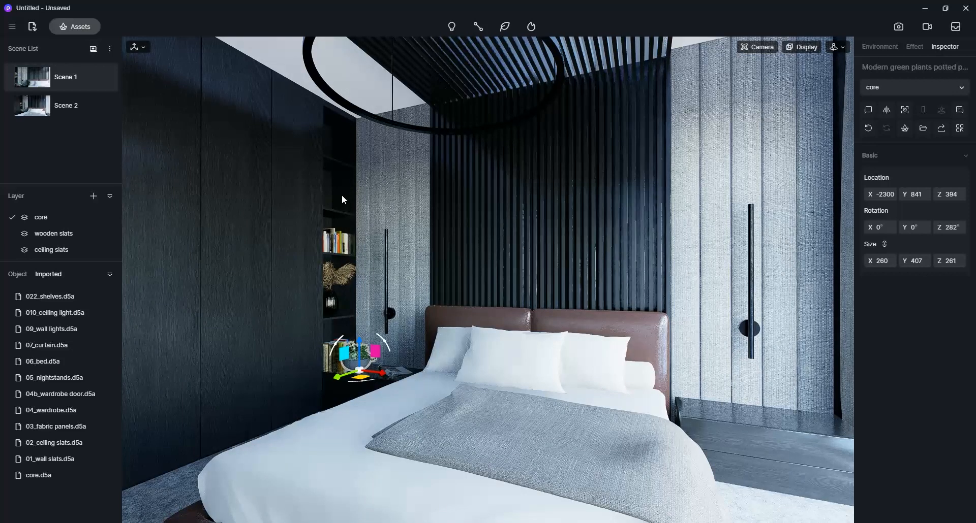
click(44, 105)
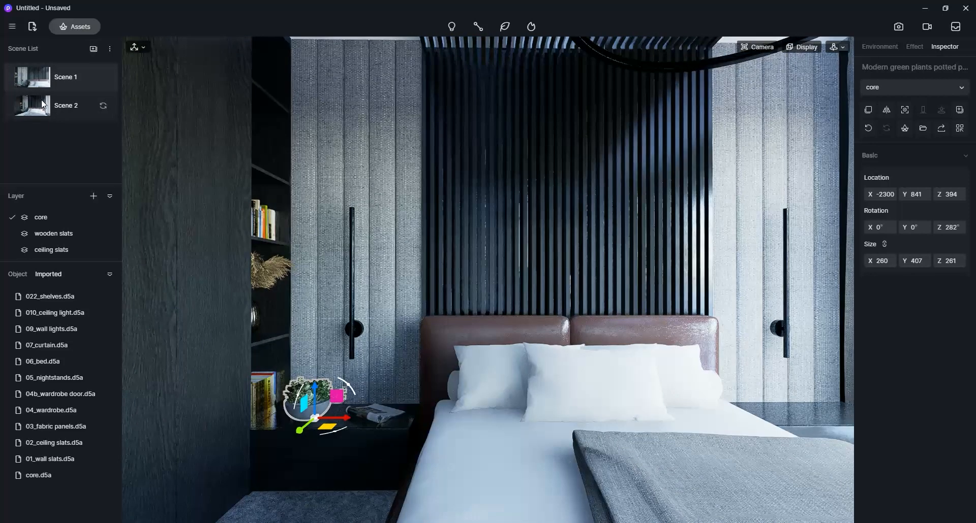
click(43, 105)
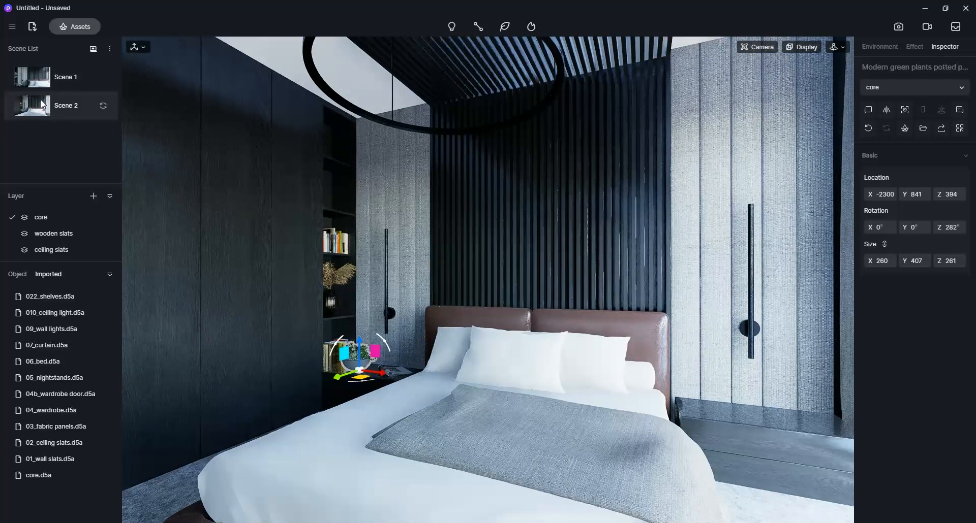
click(54, 80)
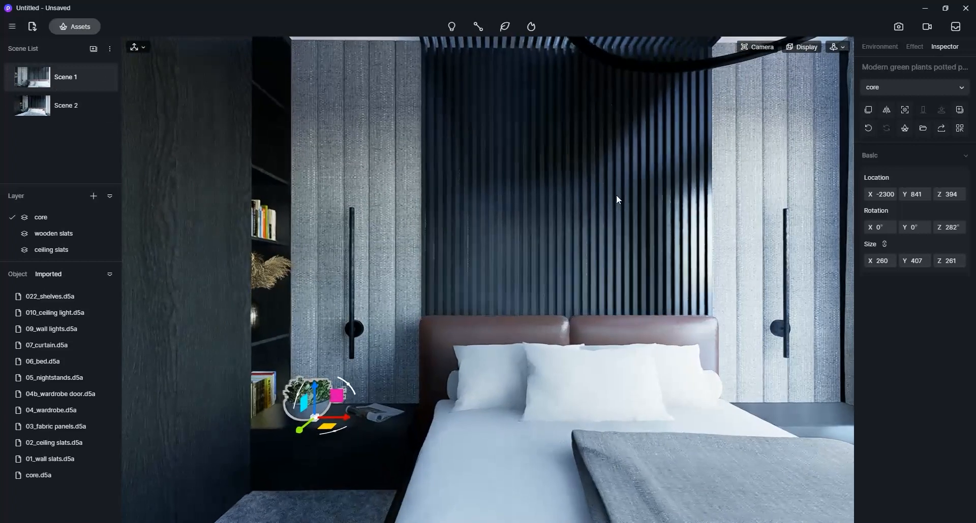
Start a video clip with its first camera from Scene 1 and its second camera from Scene 2.
click(928, 28)
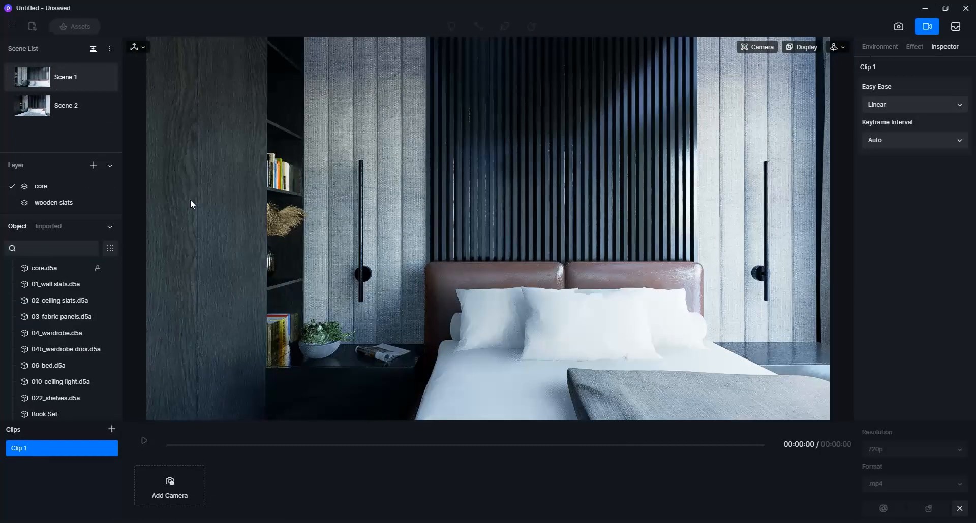
click(170, 484)
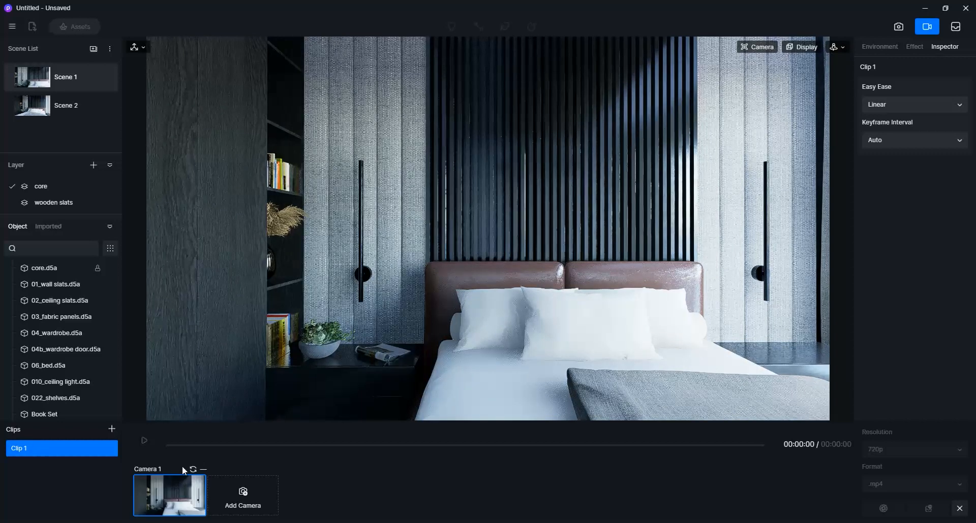
click(46, 110)
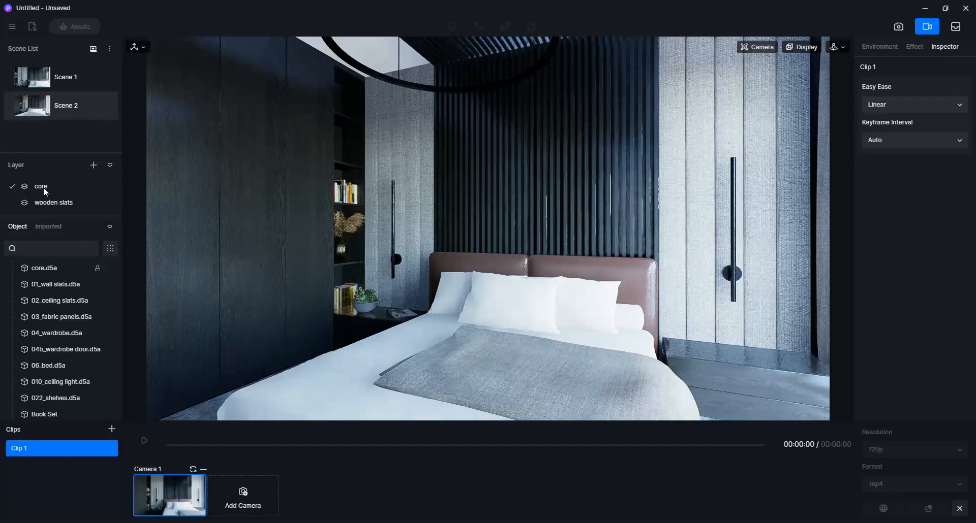
click(243, 498)
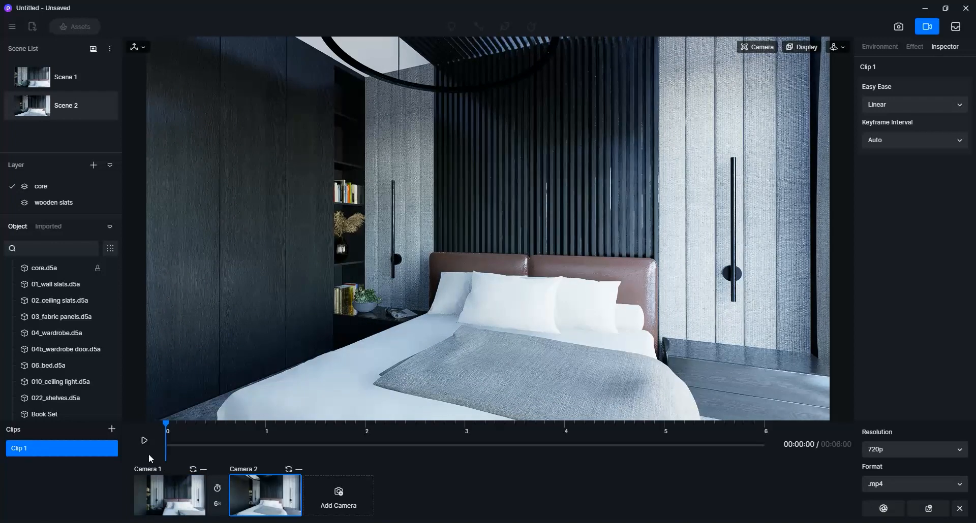
Set the duration between the first two cameras to 2 s and preview the camera move.
click(143, 441)
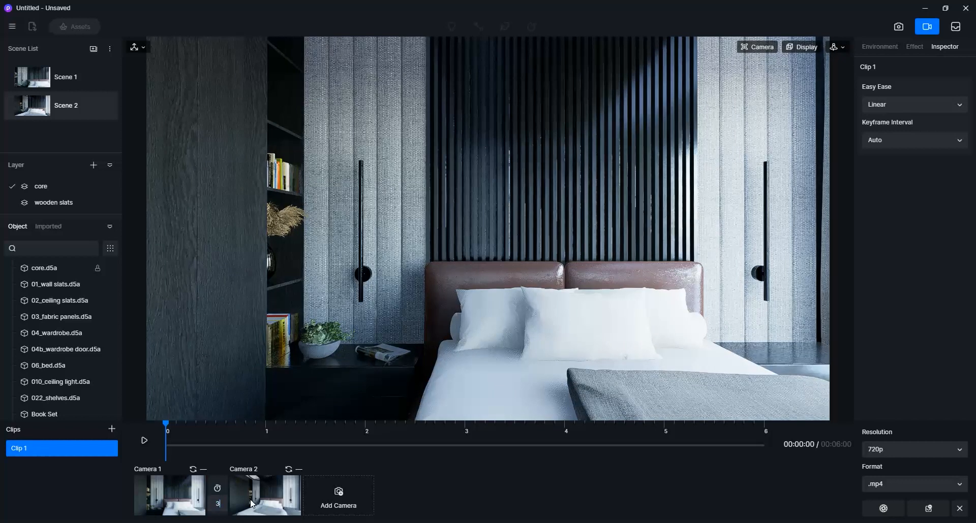
click(144, 441)
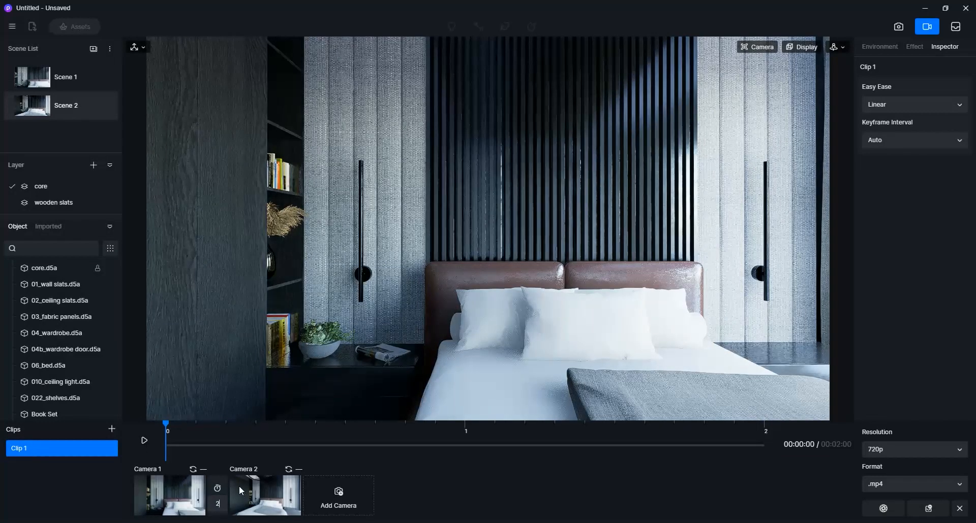
click(144, 442)
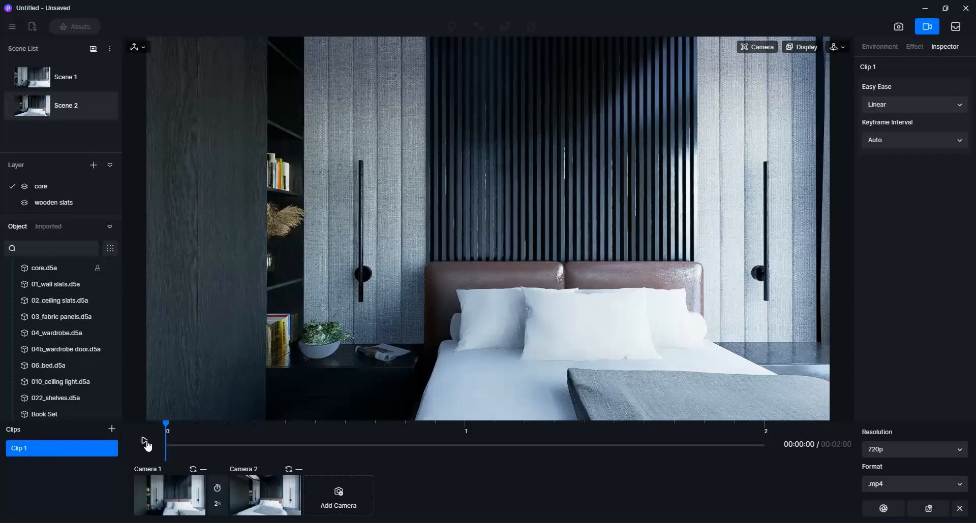
click(145, 442)
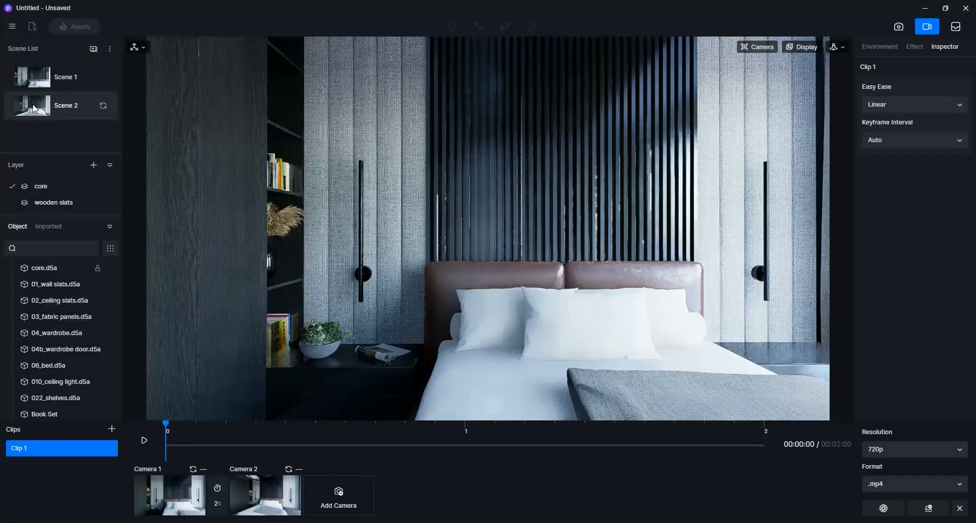
Add a third camera from Scene 2, set the interval before it to 8 s, and preview the clip.
click(338, 497)
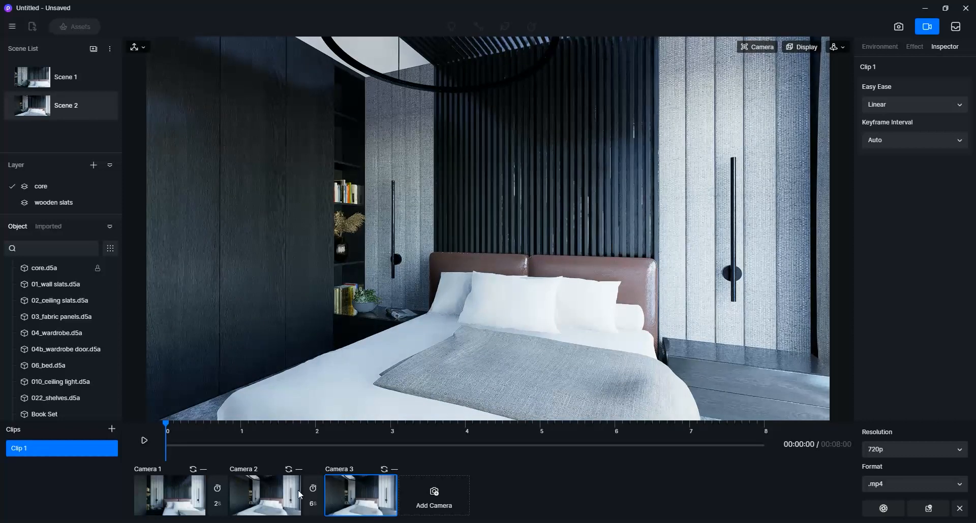
click(145, 442)
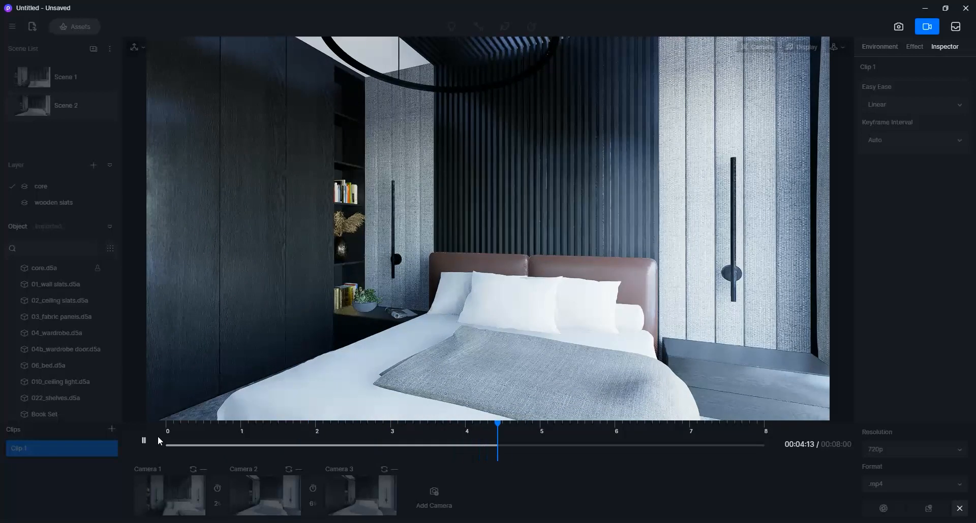
click(143, 440)
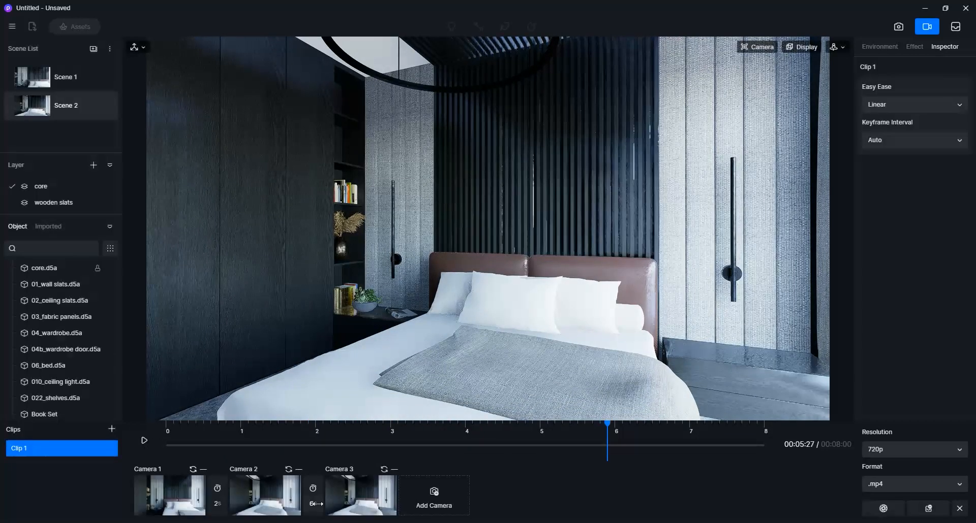
text(8)
key(Return)
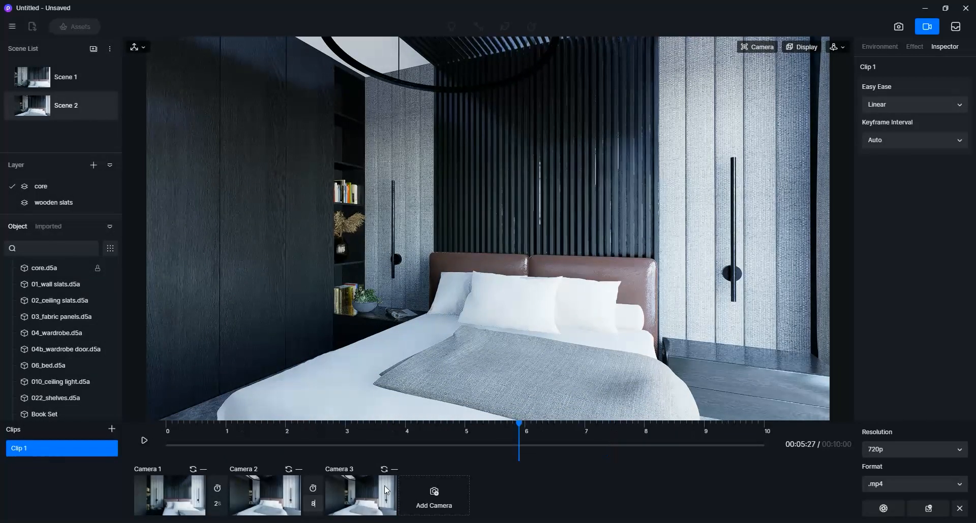
click(144, 440)
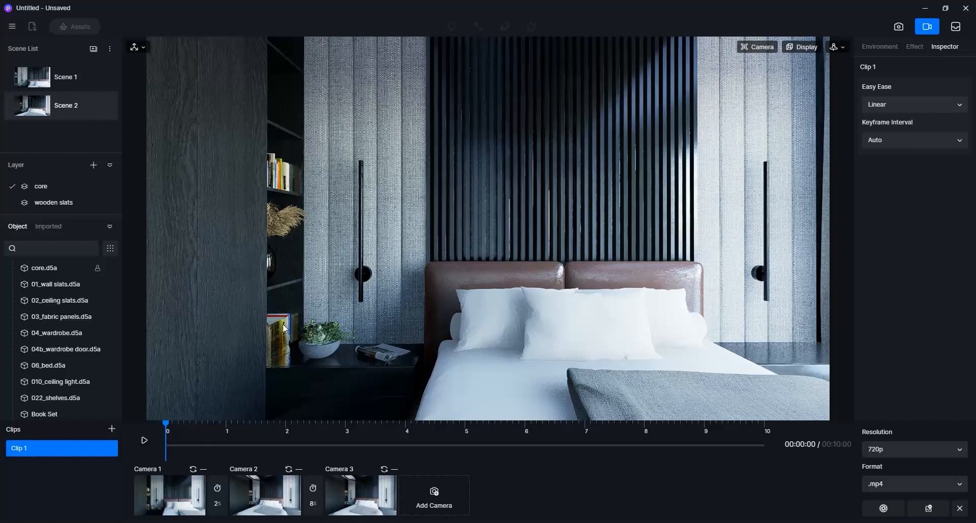
Keyframe 03_fabric panels.d5a in its original position at 00:03:01 and lowered below the floor to Z -3241 at 00:02:20.
click(394, 214)
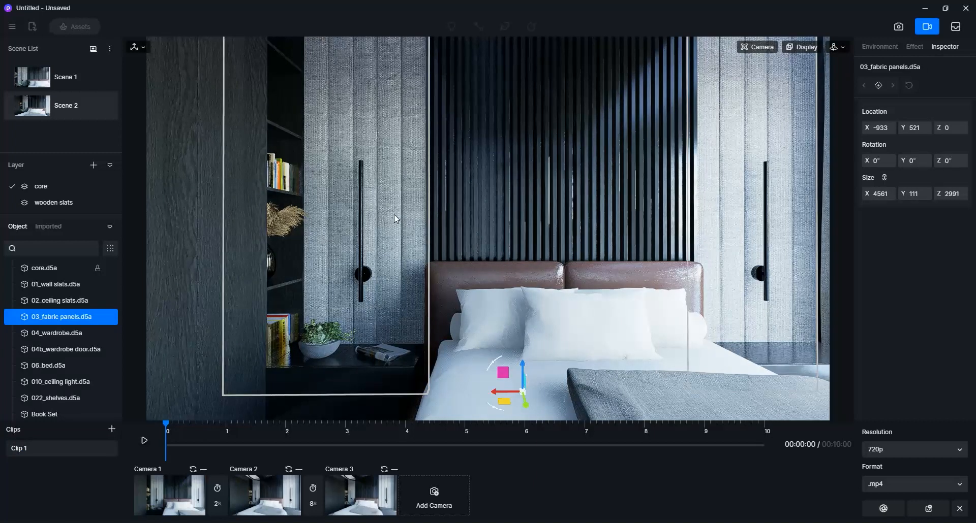
drag(168, 429, 349, 391)
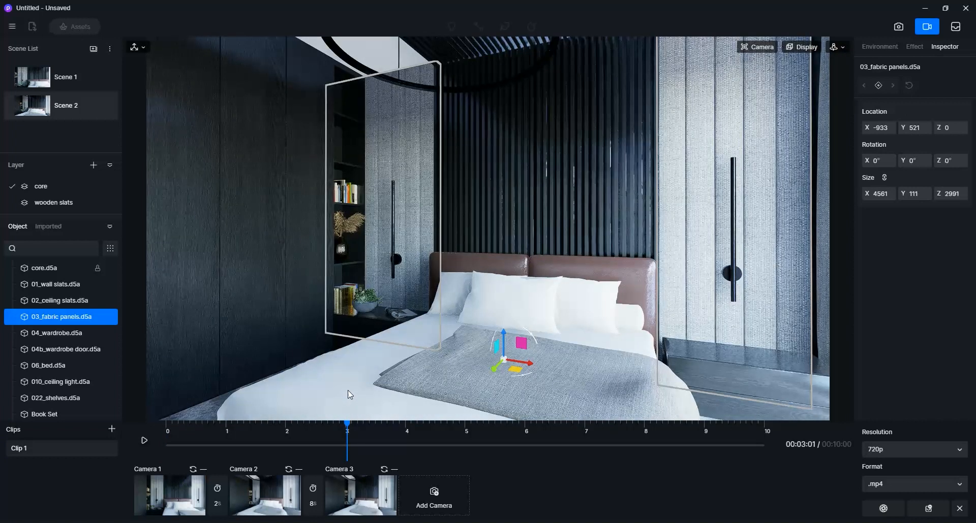
key(Escape)
click(419, 211)
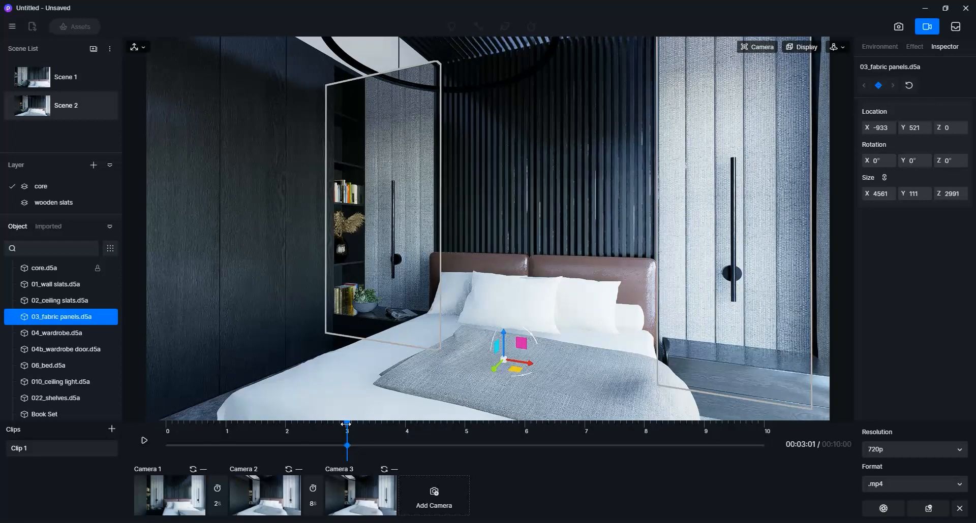
drag(347, 423, 327, 416)
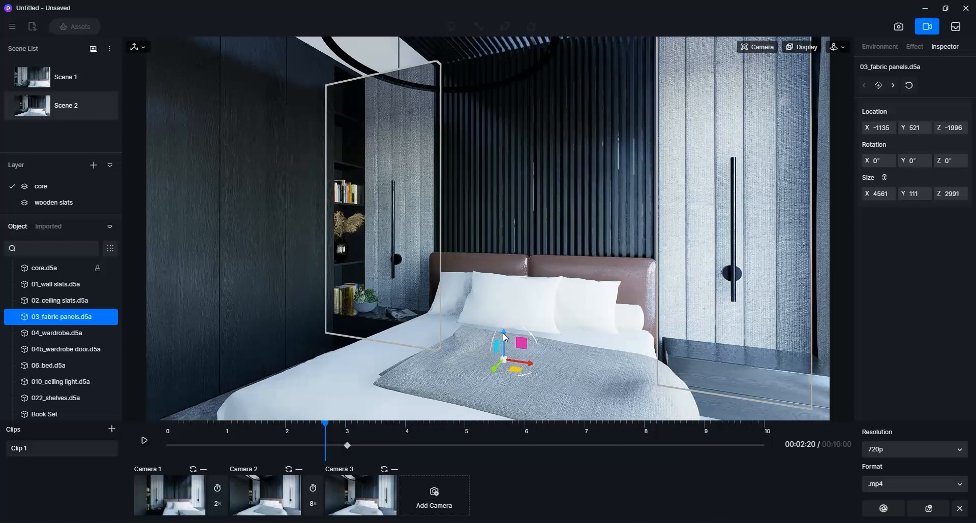
drag(504, 335, 503, 522)
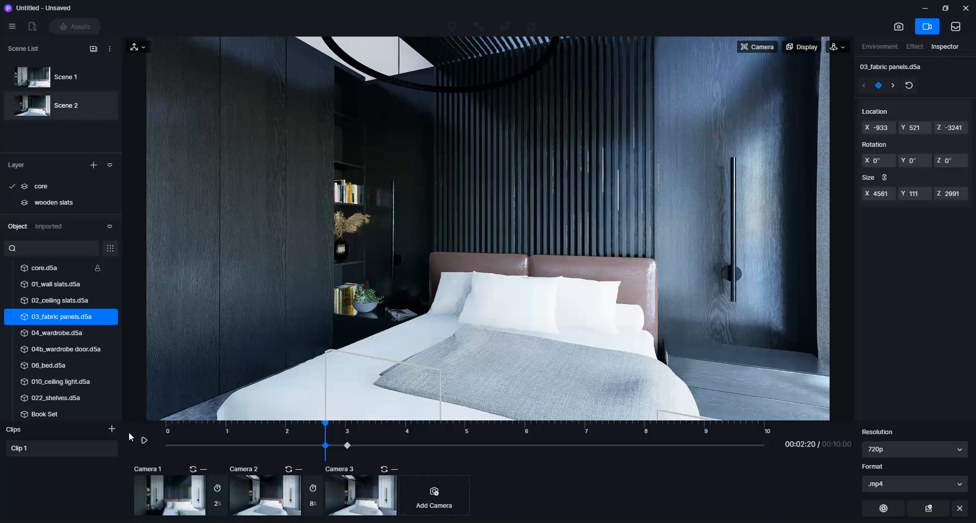
Play the clip, including from its start, to check the fabric panels' rising animation.
click(145, 445)
click(145, 446)
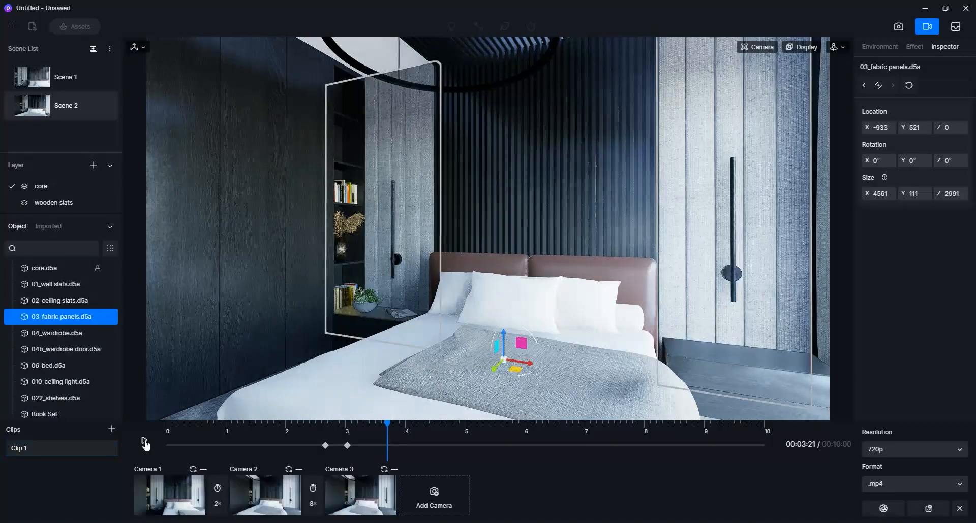
drag(346, 421, 109, 392)
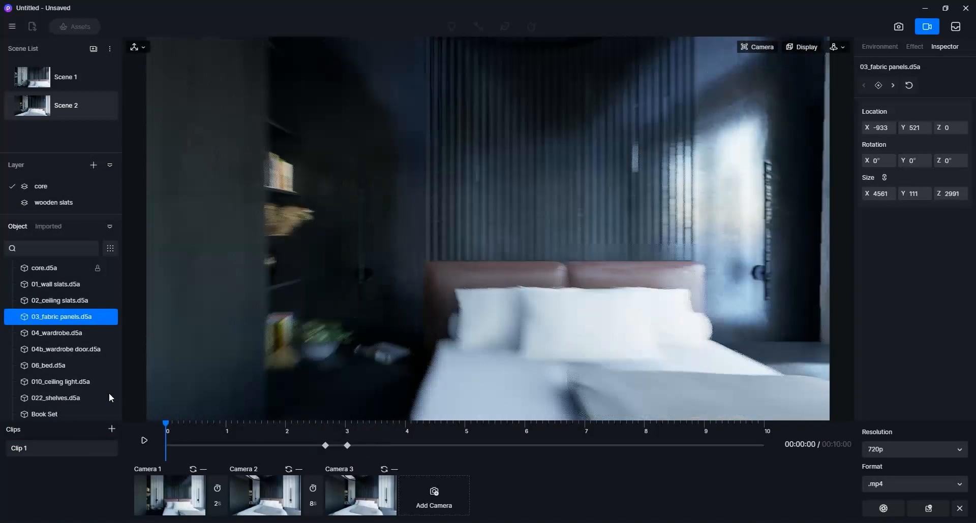
click(145, 442)
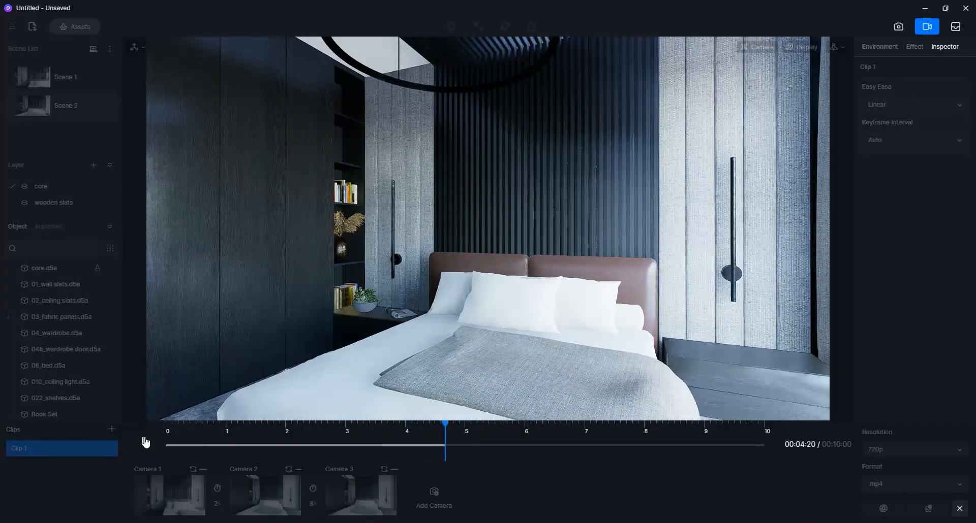
click(145, 442)
Delay the fabric panels' end keyframe to about 3.2 s and preview the slower rise.
drag(466, 430, 347, 424)
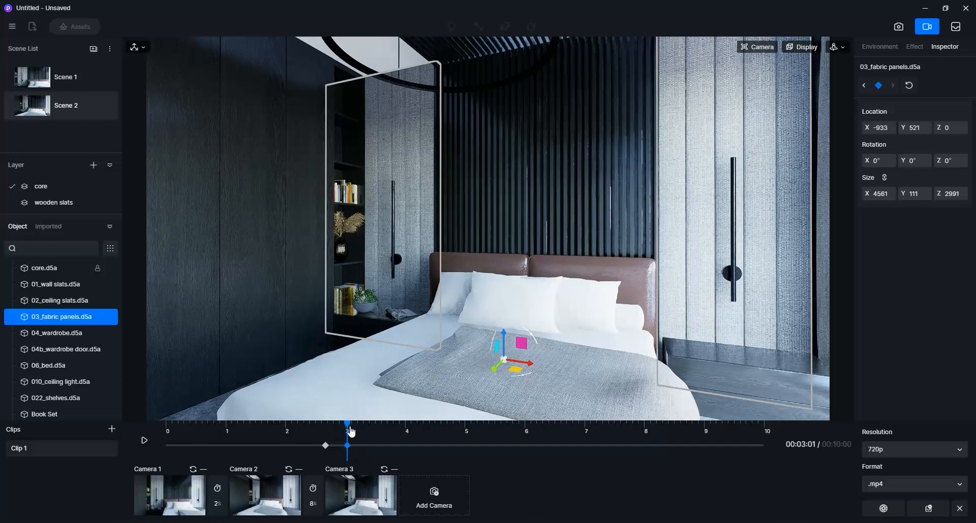
drag(349, 447, 312, 425)
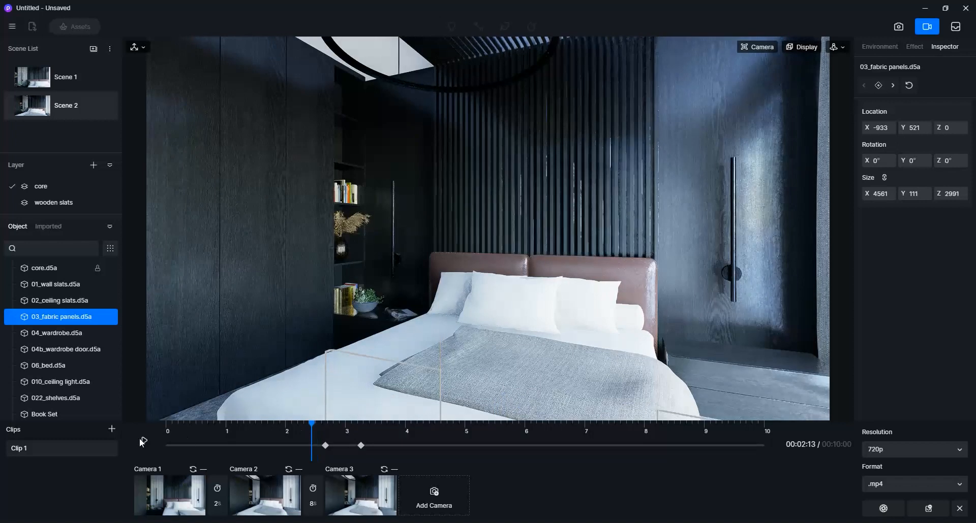
click(143, 440)
click(144, 442)
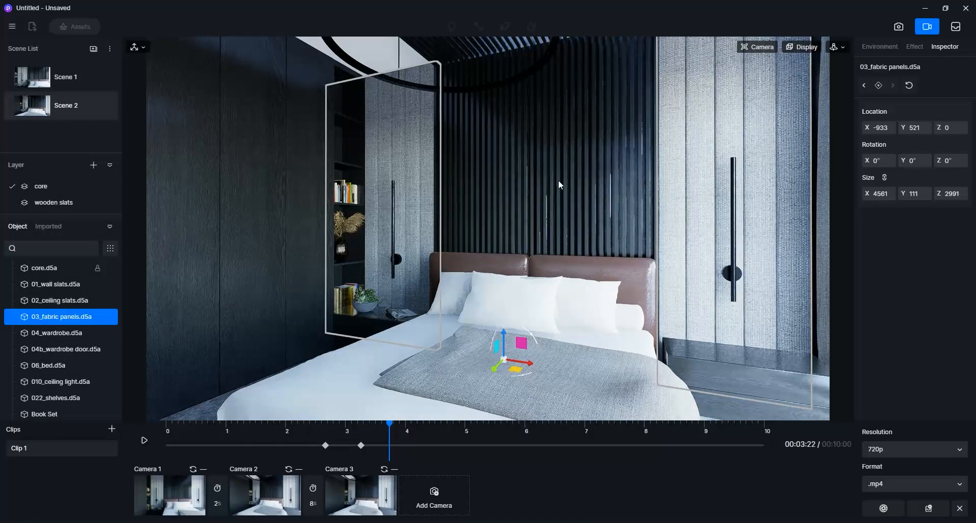
Keyframe 01_wall slats.d5a in its original position at 00:04:00 and raised above the ceiling to Z 3194 at 00:03:16.
click(407, 423)
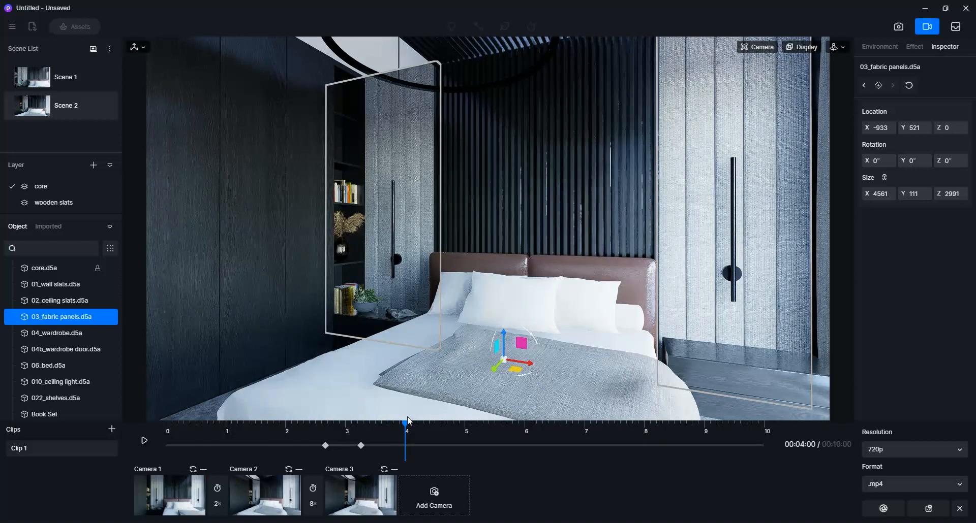
click(552, 198)
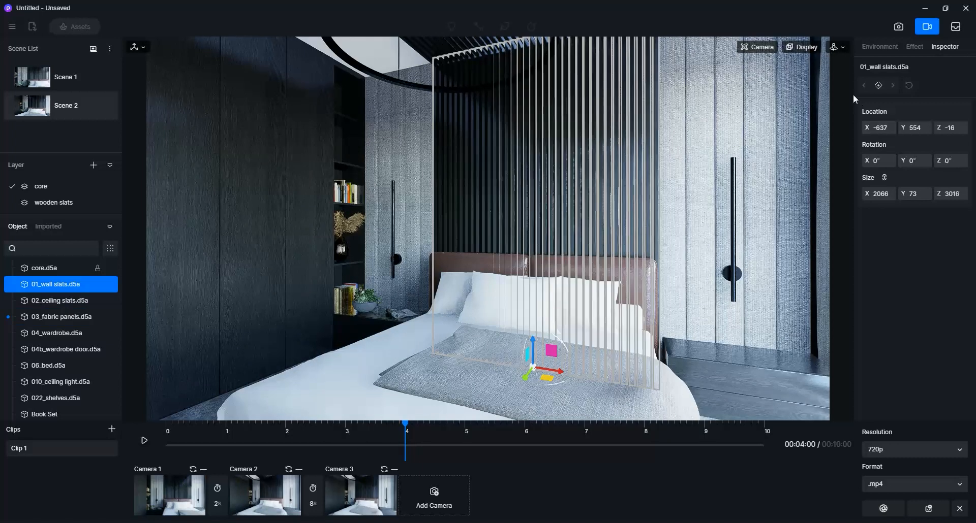
click(878, 85)
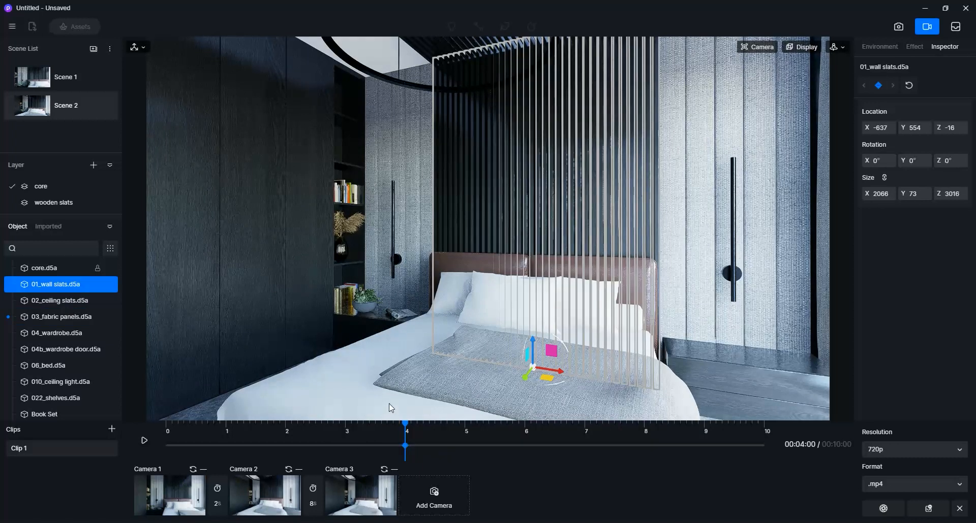
drag(405, 429, 379, 421)
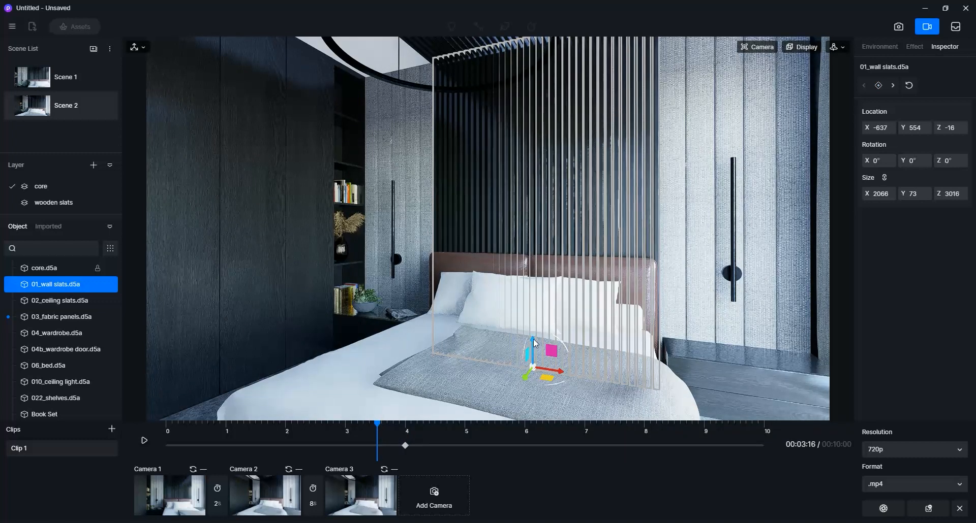
drag(535, 343, 519, 9)
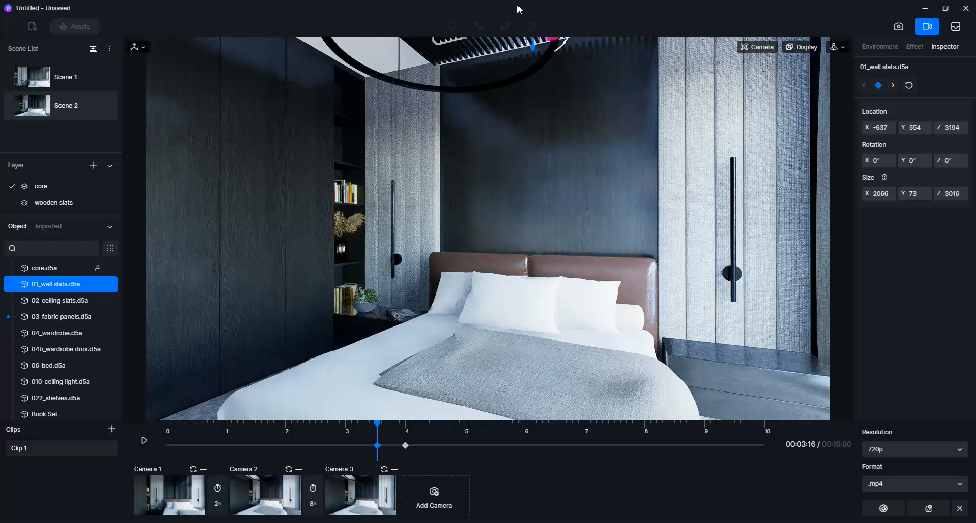
Play the clip from its start to check the wall slats' descending animation.
drag(379, 422, 148, 416)
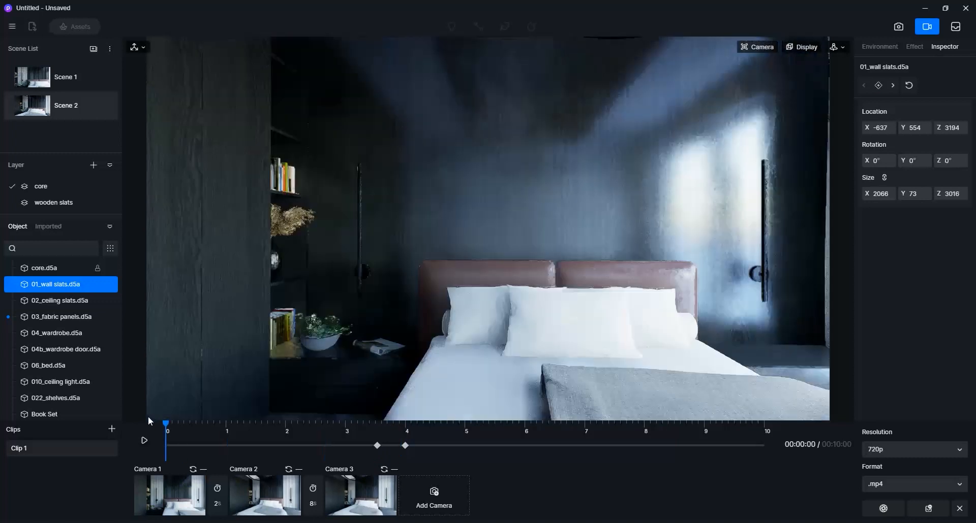
click(144, 441)
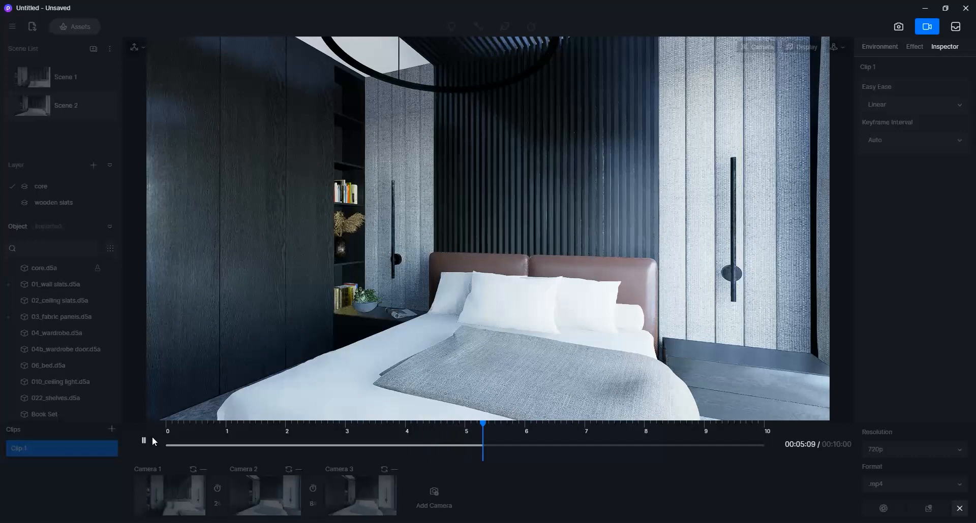
click(147, 442)
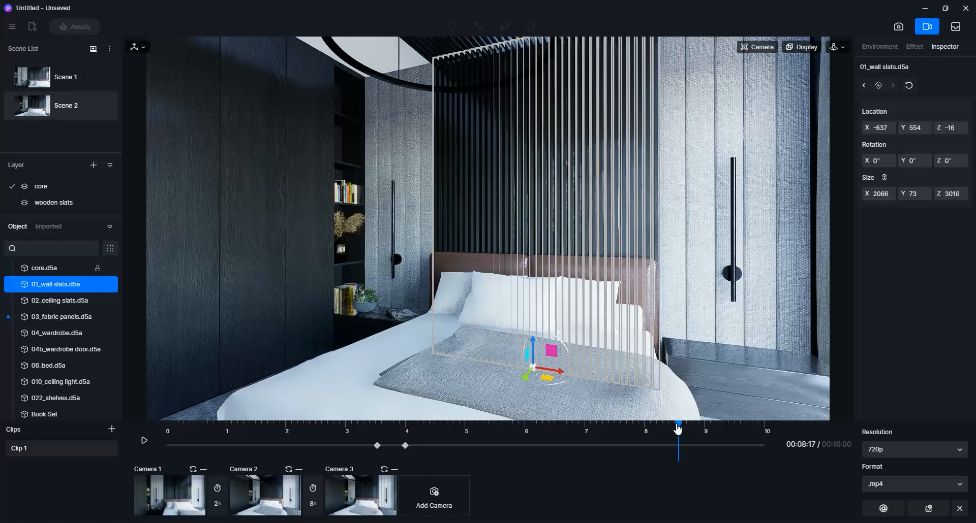
Keyframe 02_ceiling slats.d5a in its original position at 00:04:26 and raised to Z 3100 at 00:04:09.
drag(621, 425, 470, 421)
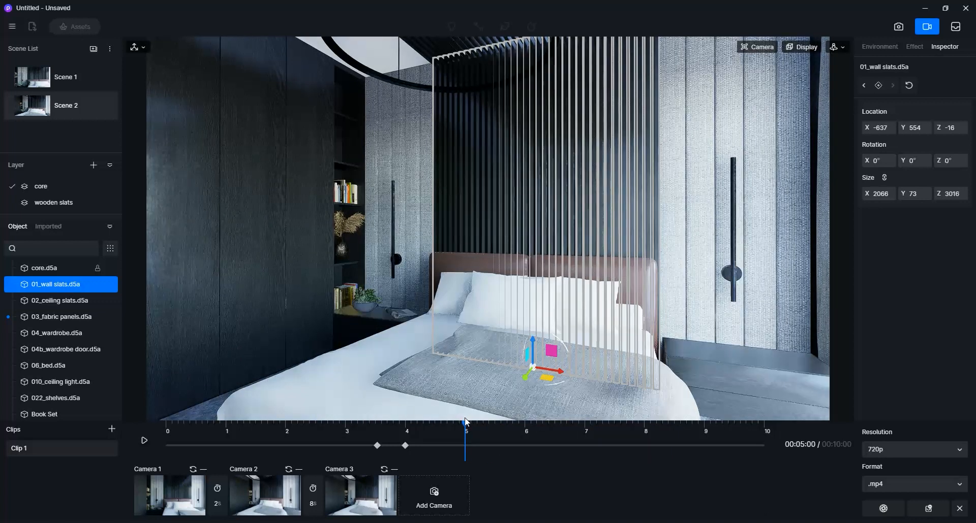
click(424, 56)
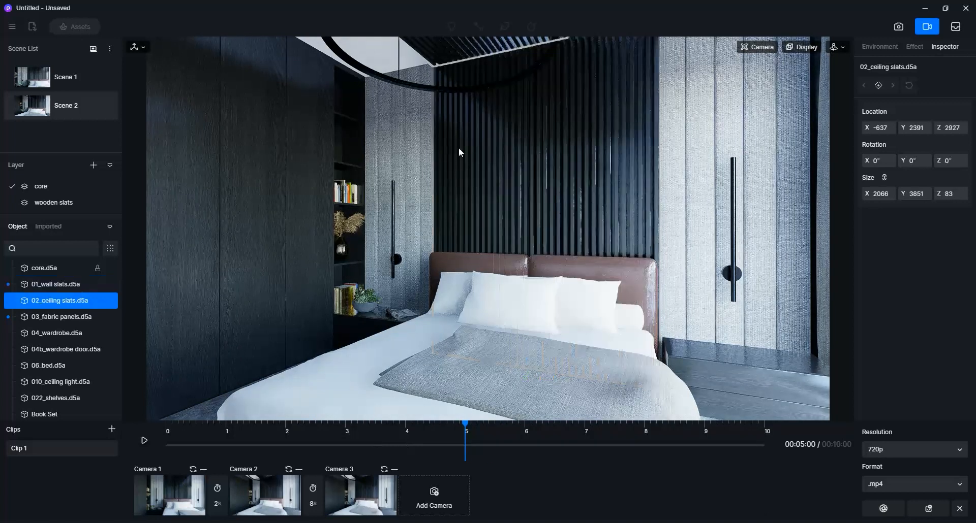
drag(471, 430, 458, 422)
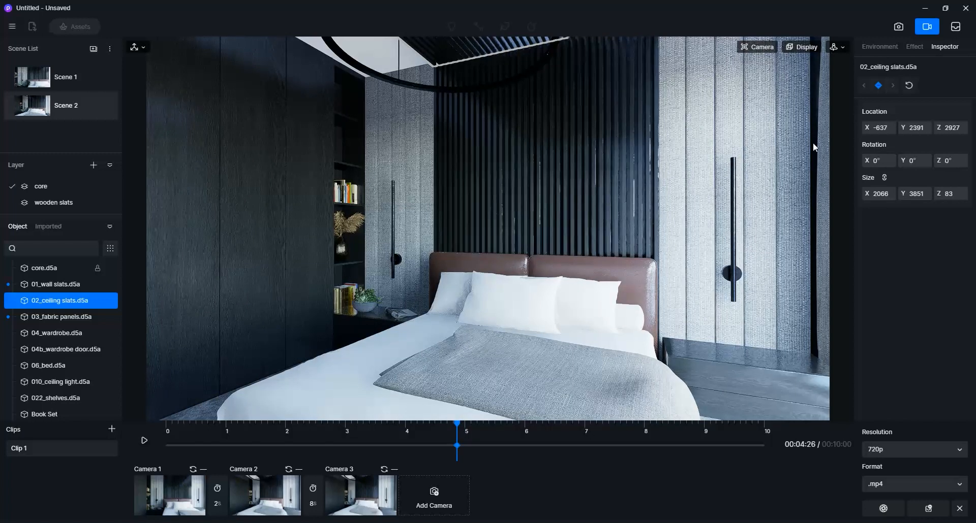
drag(447, 421, 429, 420)
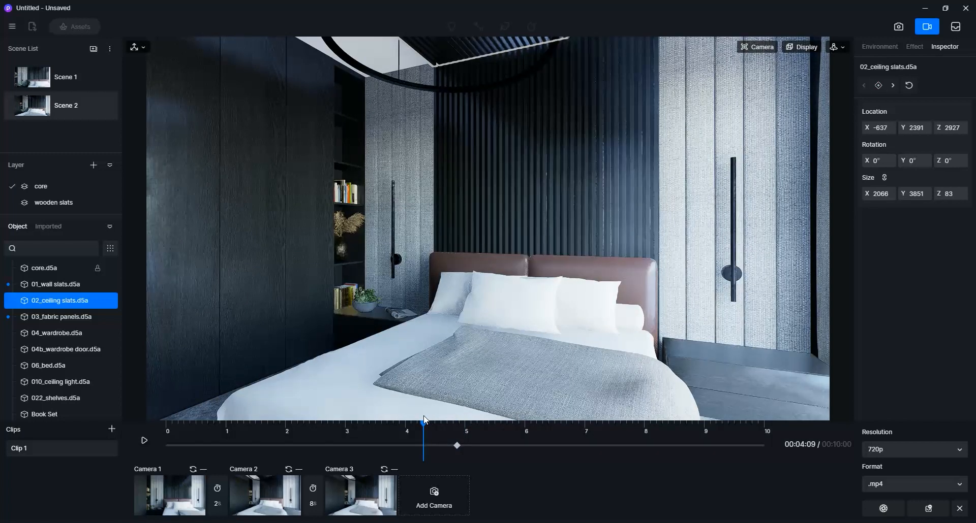
double_click(950, 128)
text(3100)
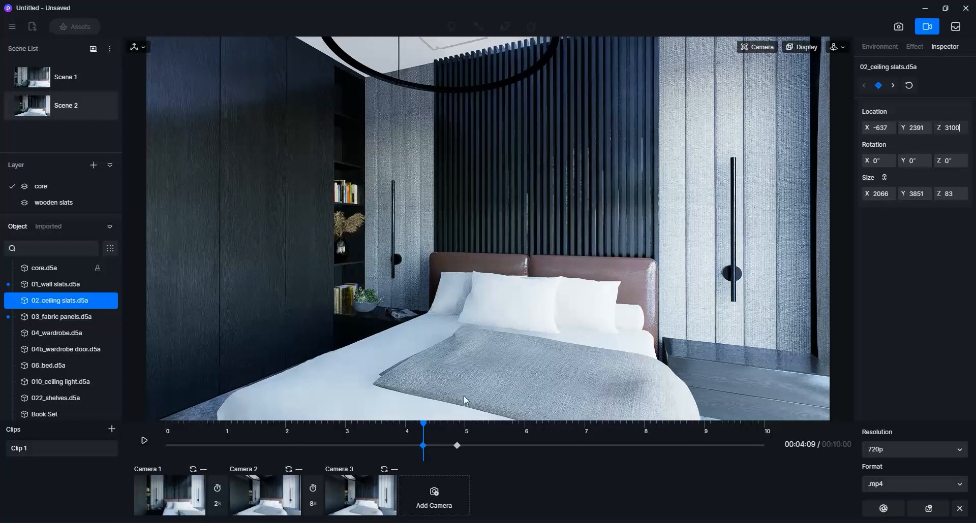
Play the clip, including from its start, to check the ceiling slats' animation.
click(143, 443)
click(144, 442)
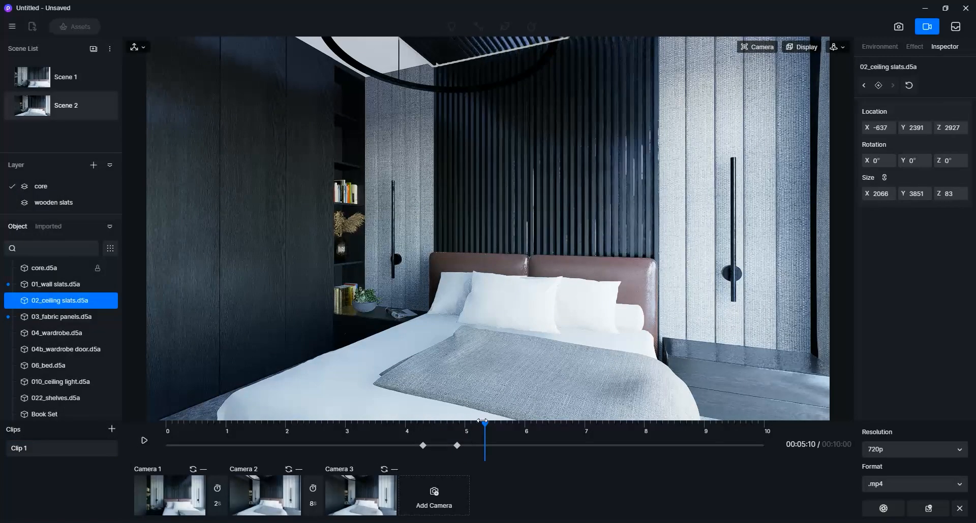
drag(481, 422, 148, 420)
click(143, 443)
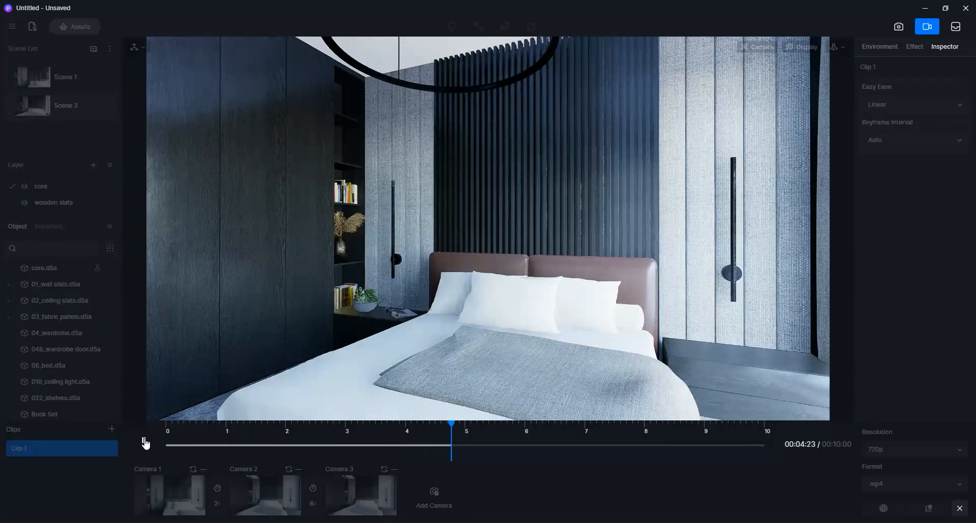
click(144, 441)
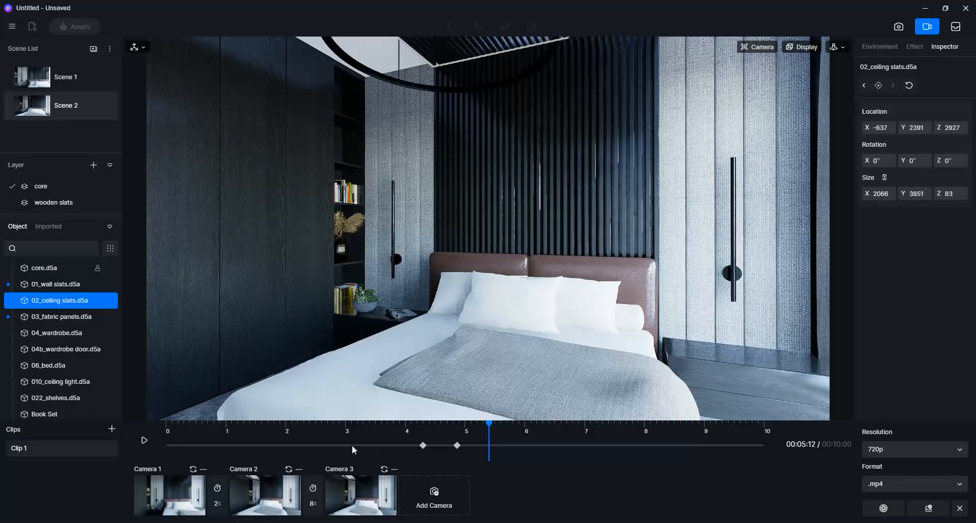
Compare the keyframe timing of the wall slats, fabric panels and ceiling slats.
click(440, 145)
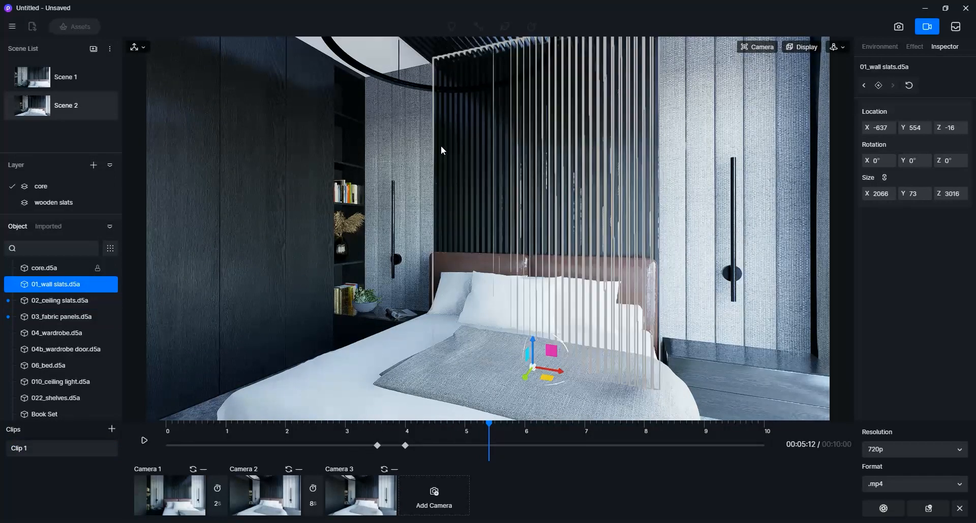
click(441, 44)
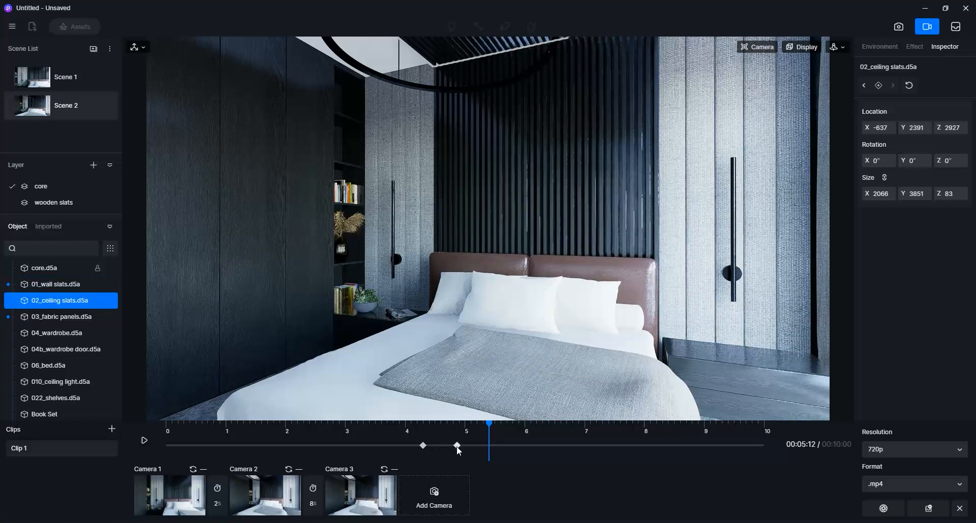
click(477, 231)
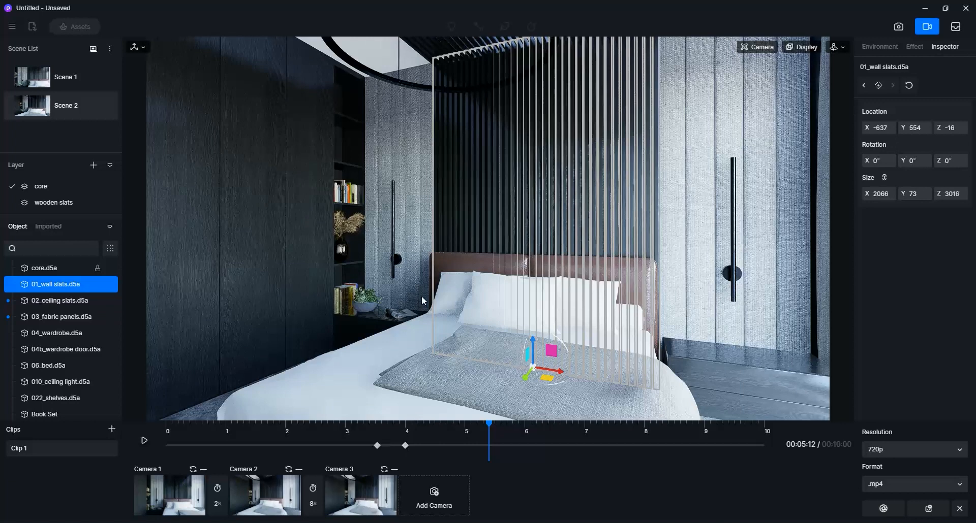
click(395, 326)
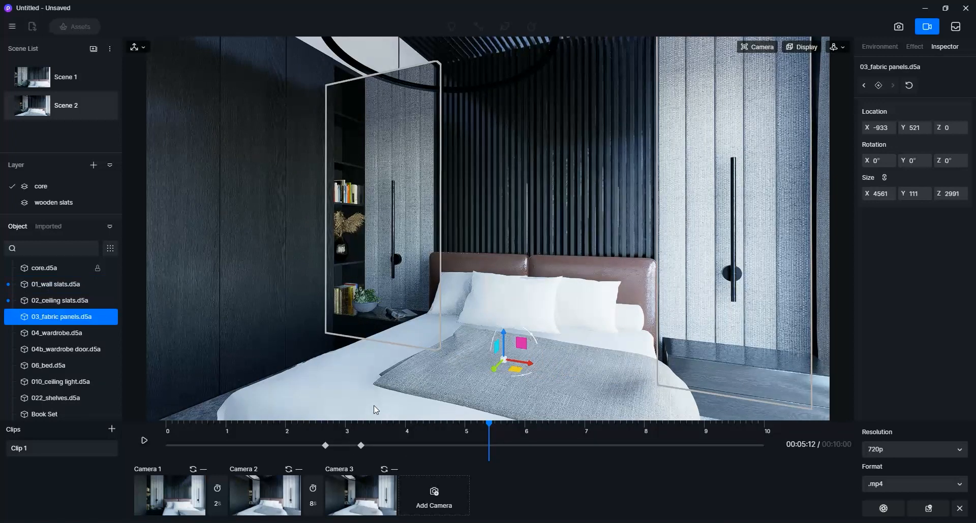
click(433, 48)
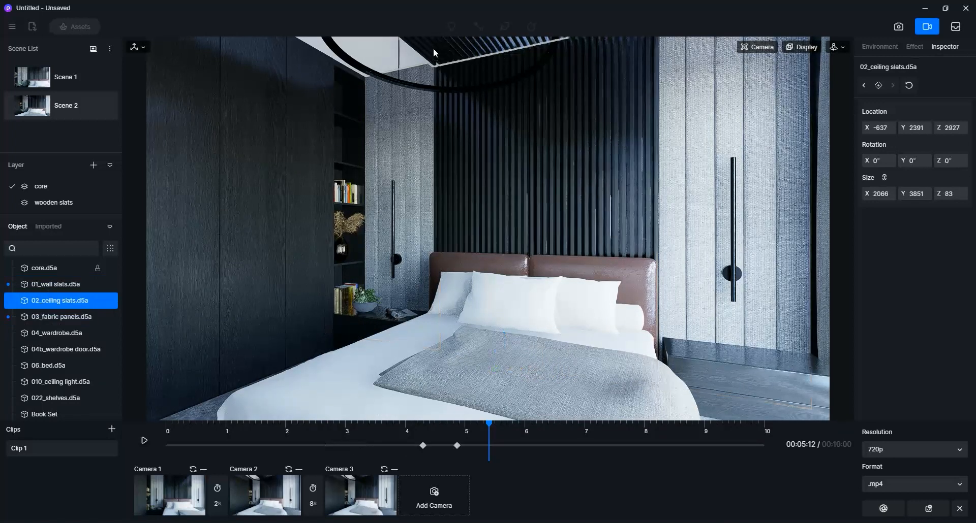
Keyframe 04_wardrobe.d5a in its original position at 00:05:10 and shifted out through the side wall to about X -4207 at 00:04:28.
click(278, 92)
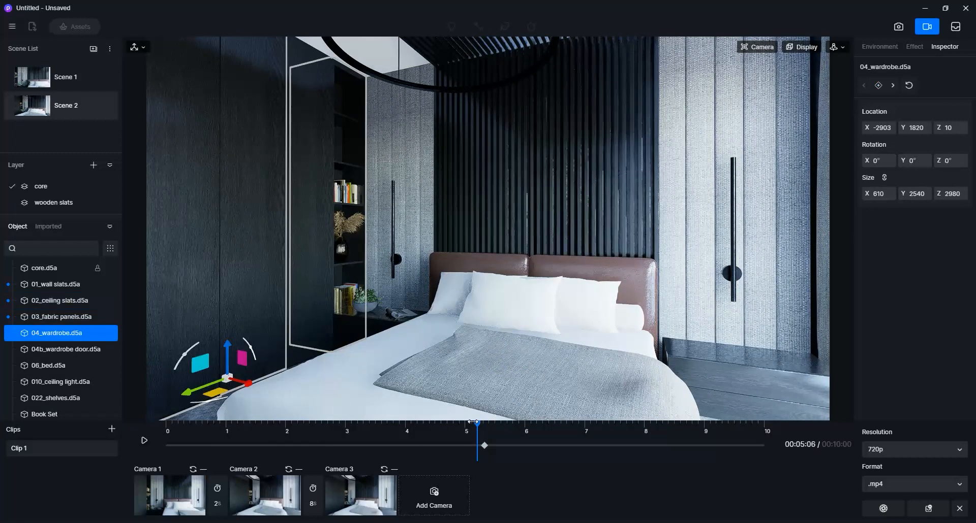
drag(472, 422, 461, 422)
drag(247, 382, 158, 348)
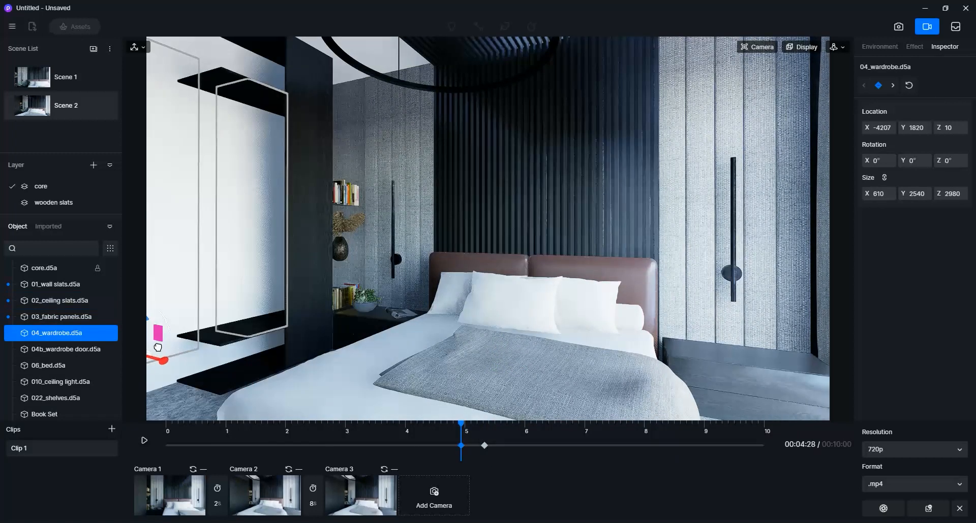
Keyframe 04b_wardrobe door.d5a in its original position at 00:05:10 and shifted sideways out of the room at about 00:04:28.
drag(461, 423, 484, 431)
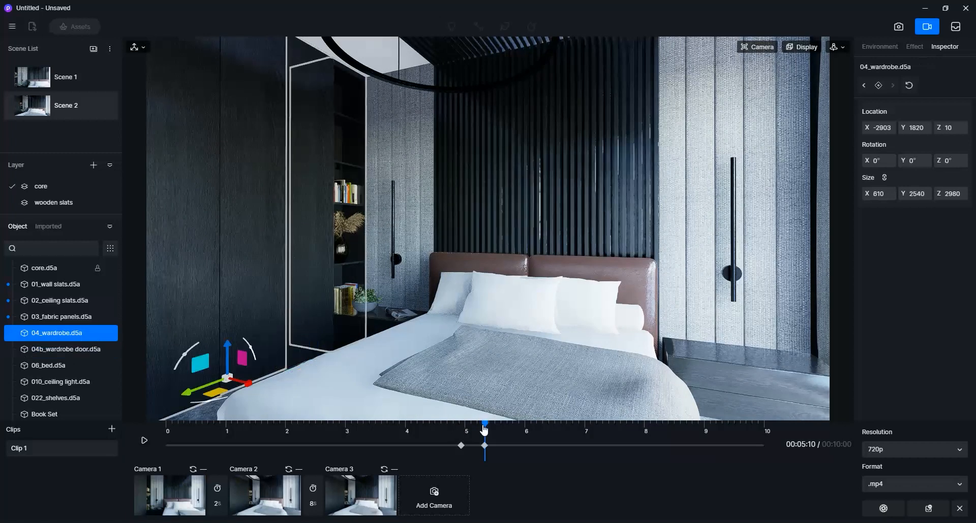
click(314, 275)
click(257, 284)
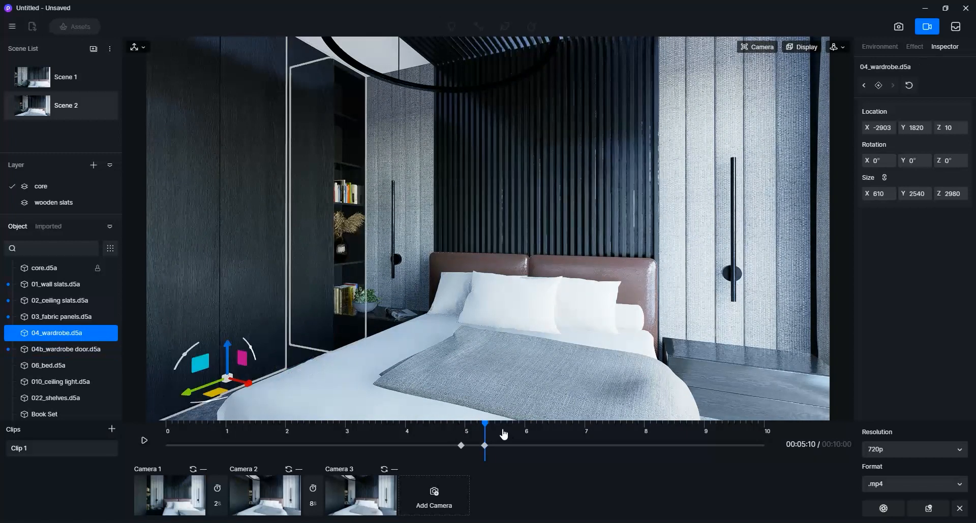
drag(485, 424, 461, 425)
click(314, 290)
drag(330, 362, 264, 340)
Keyframe 06_bed.d5a in its original position at about 6.5 s and raised above the ceiling to Z 3100 at 00:06:03.
drag(461, 423, 531, 422)
click(369, 329)
click(428, 373)
click(945, 127)
text(3100)
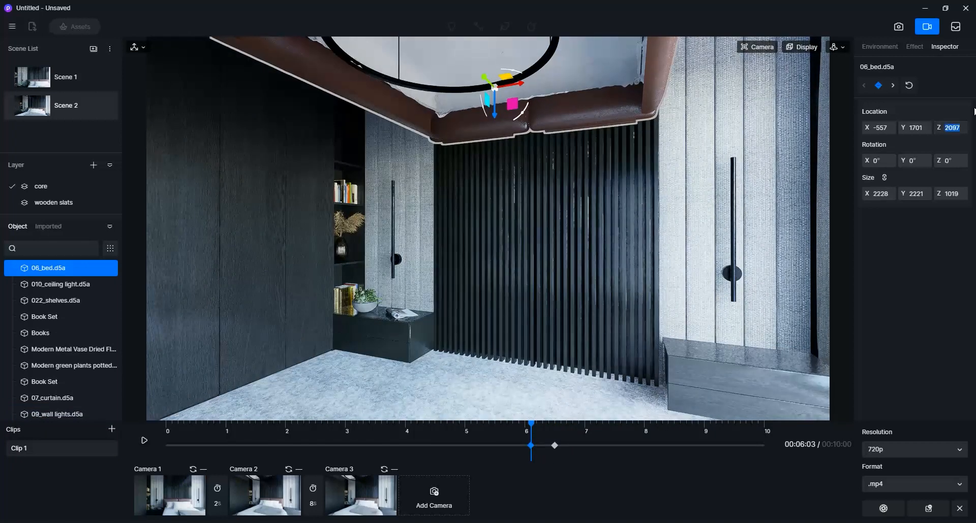
Keyframe 09_wall lights.d5a in its original position at about 7.1 s and moved away from the wall to Y 3000 at 00:06:19.
drag(531, 422, 562, 423)
click(426, 261)
drag(524, 292, 350, 385)
drag(908, 127, 948, 122)
text(3000)
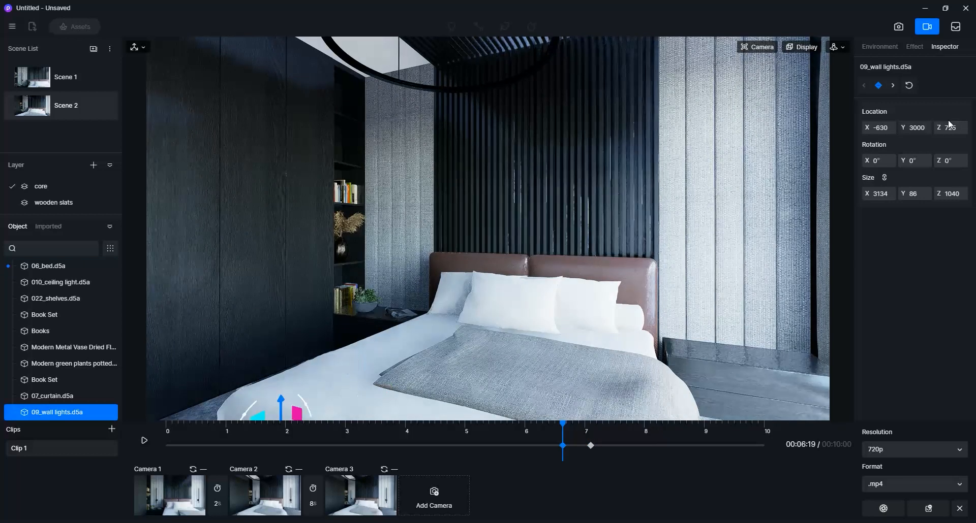
Keyframe 010_ceiling light.d5a in its original position at about 7.8 s and raised to Z 3000 at 00:07:10.
drag(560, 423, 604, 422)
click(447, 95)
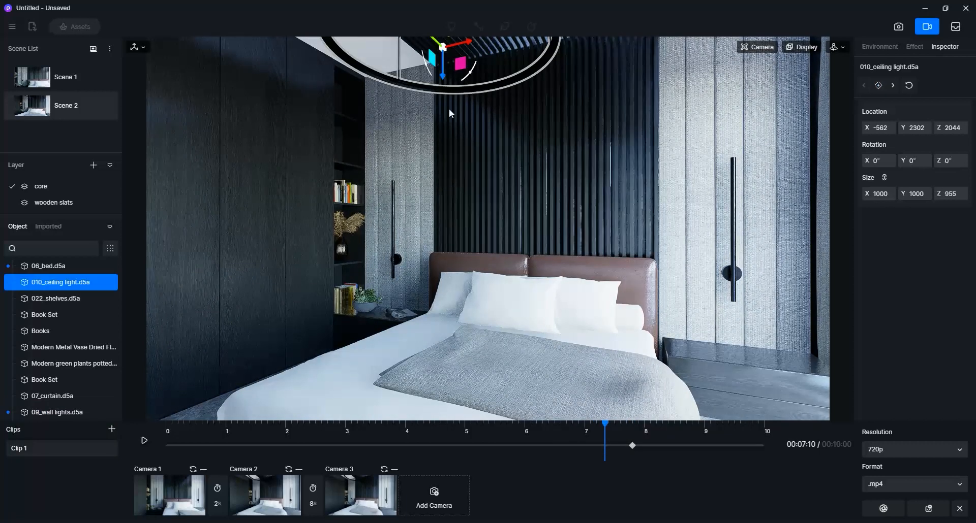
drag(442, 75, 443, 44)
click(946, 128)
text(3000)
key(Return)
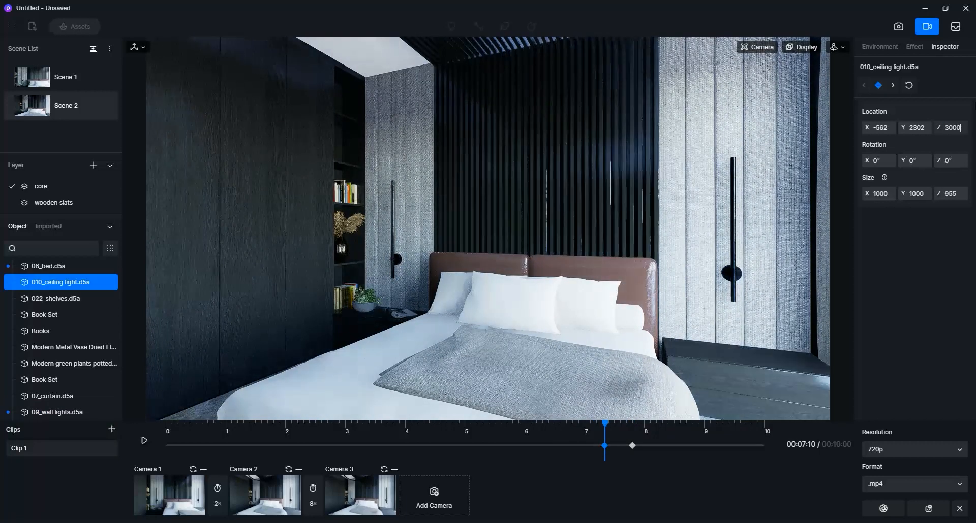
Play the clip to check the complete assembly animation.
drag(604, 424, 632, 427)
click(145, 441)
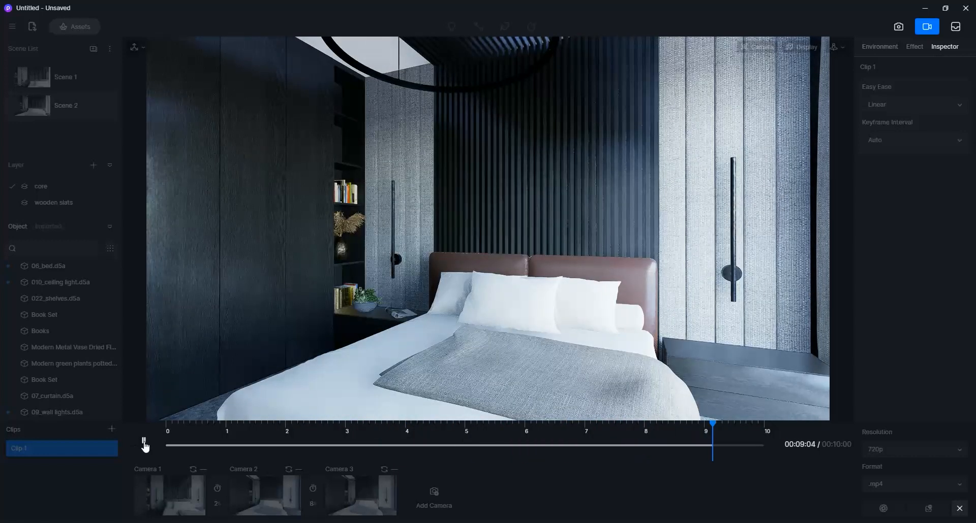
click(144, 441)
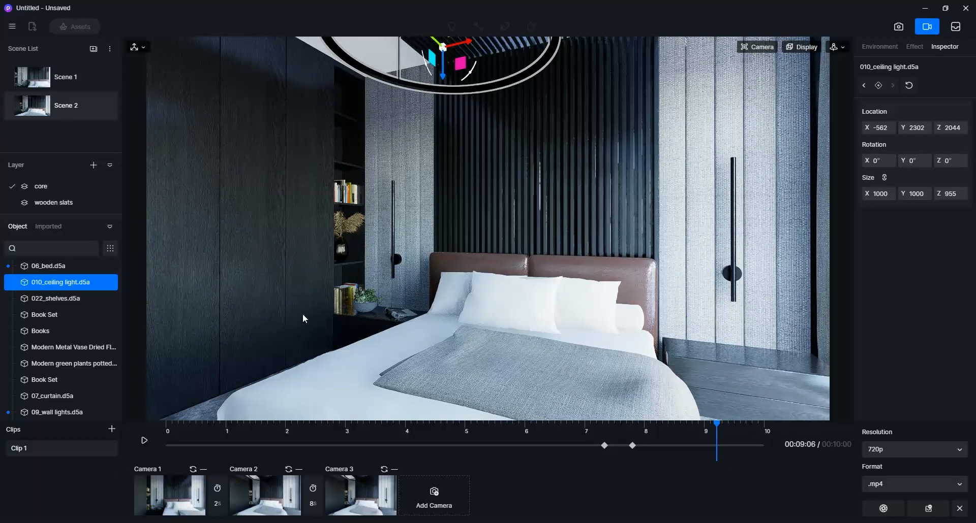
Save a close-up view of the bedside table and wall light as Scene 3 and add it as the clip's fourth camera.
scroll(301, 311, up, 7)
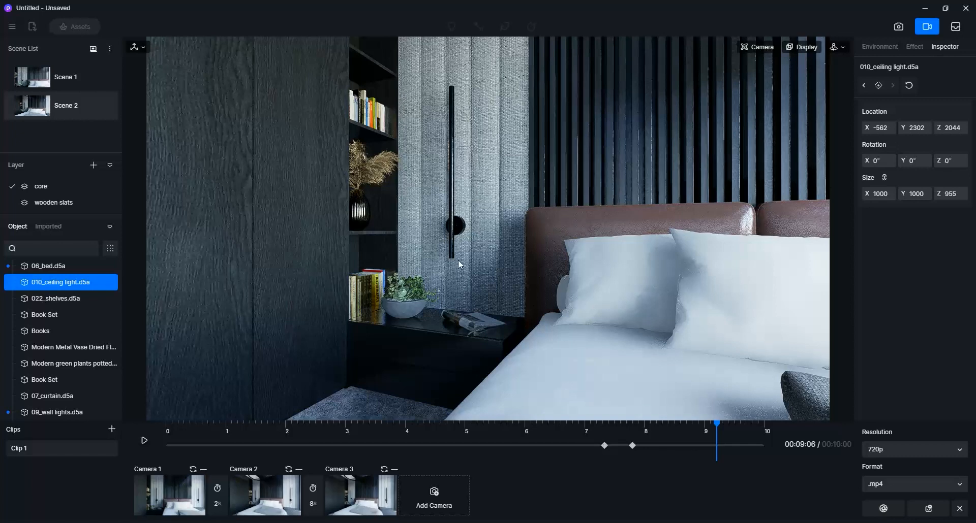
right_drag(435, 280, 497, 264)
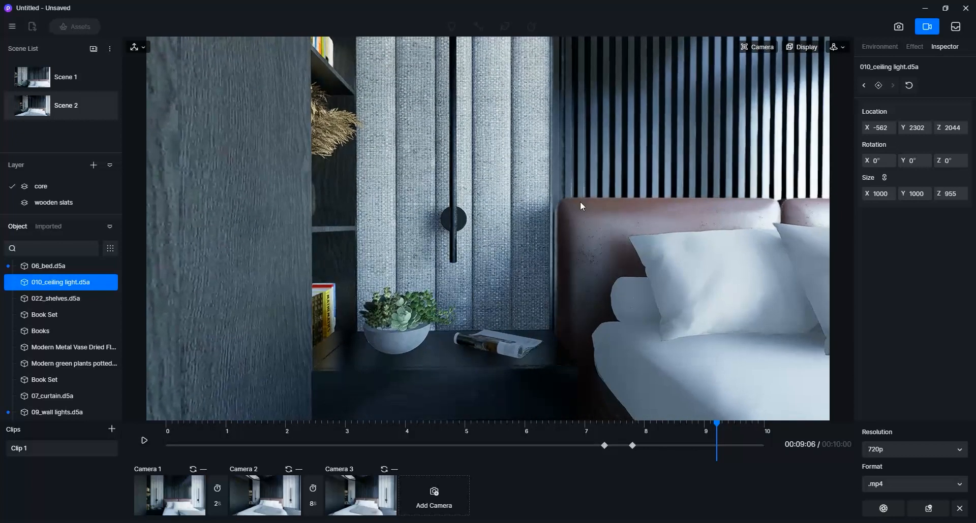
click(757, 47)
click(776, 238)
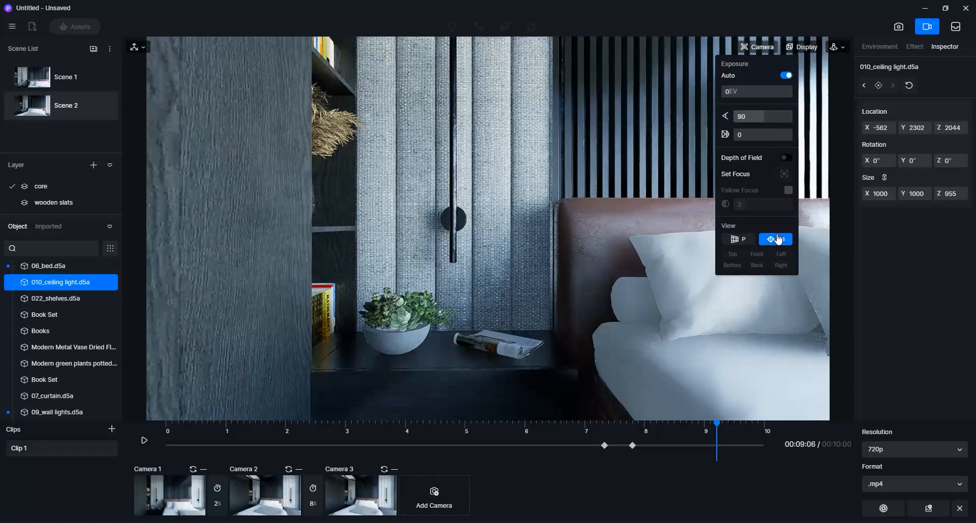
click(768, 50)
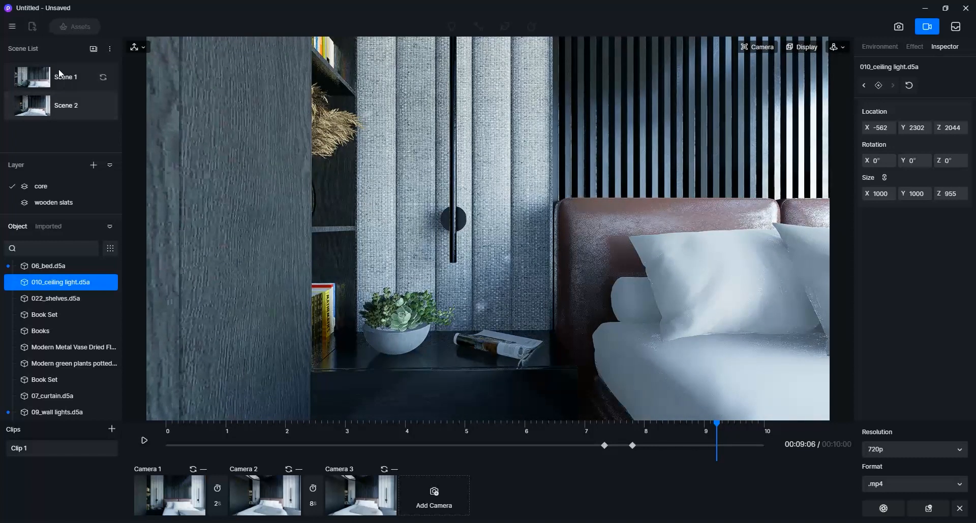
click(93, 48)
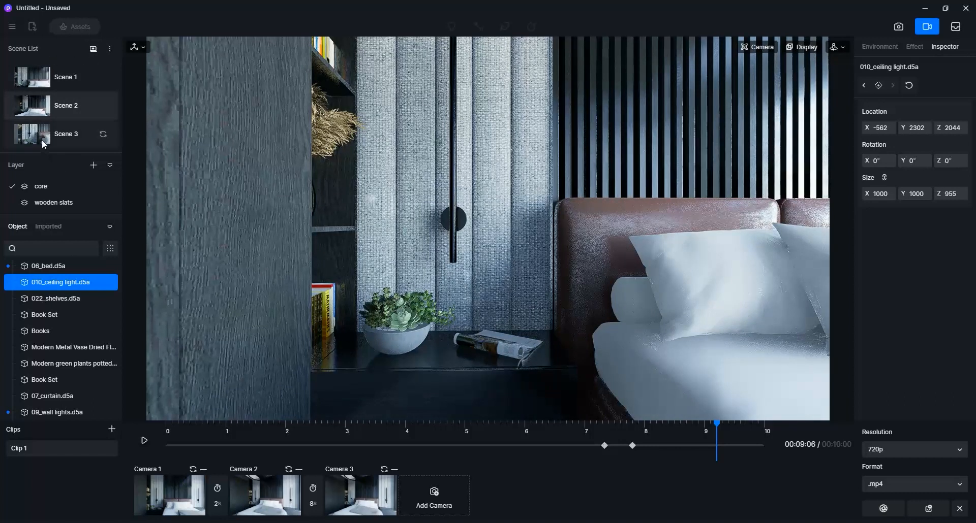
click(435, 498)
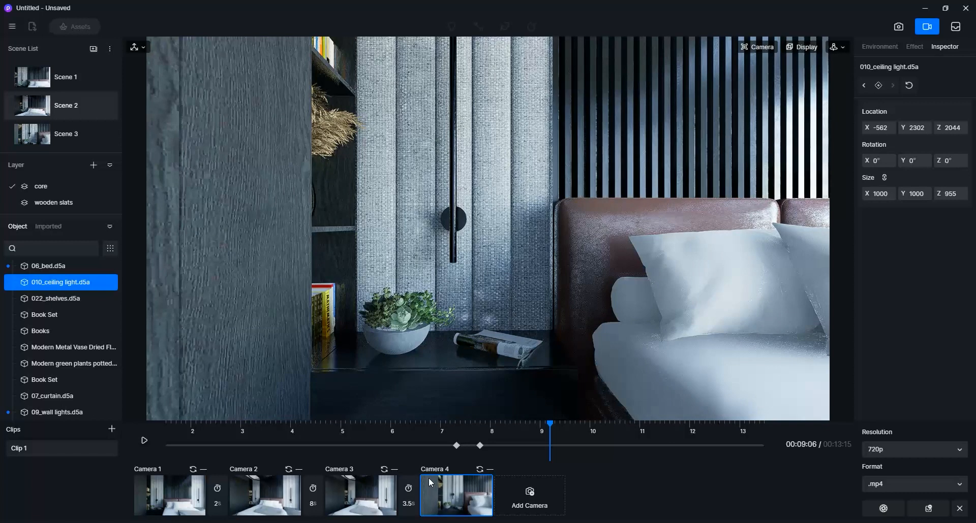
Set the duration between Camera 2 and Camera 3 to 7 s and preview the clip from its start.
drag(549, 423, 79, 383)
click(145, 441)
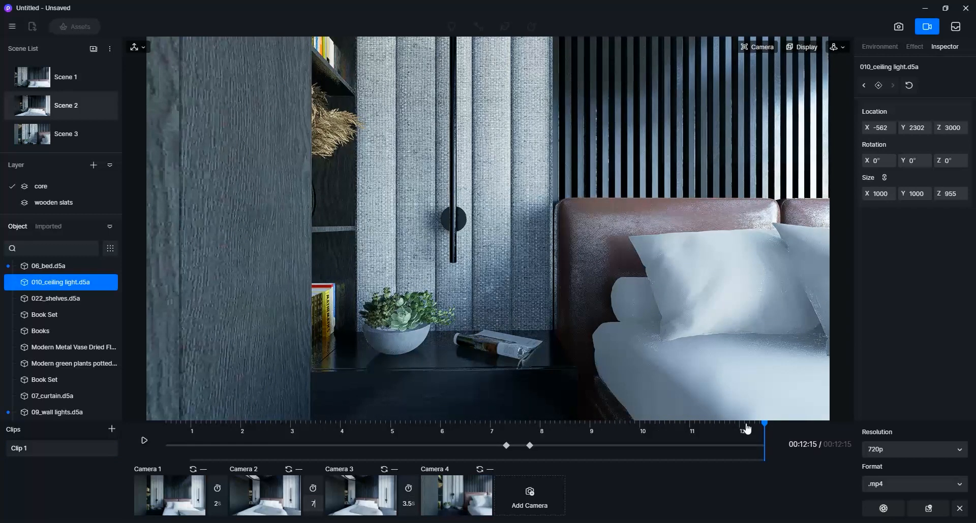
drag(763, 426, 166, 425)
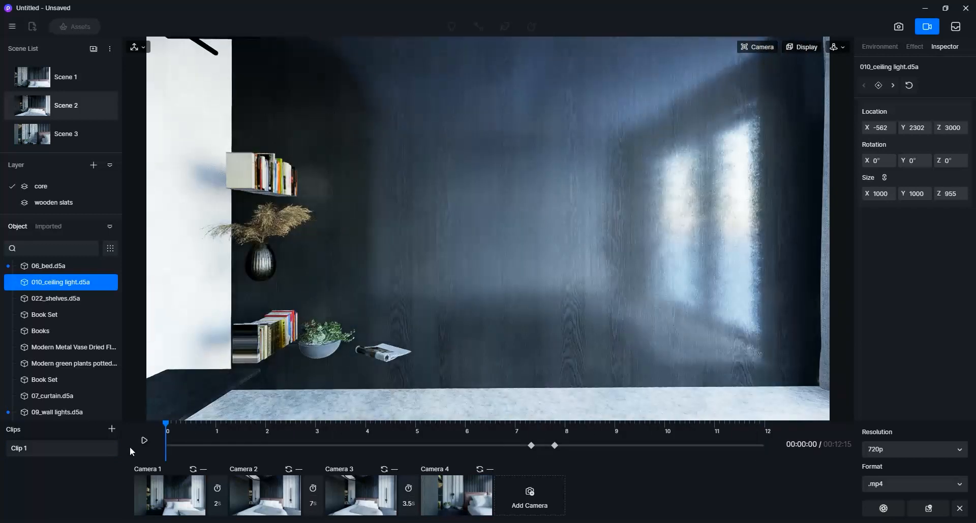
click(143, 441)
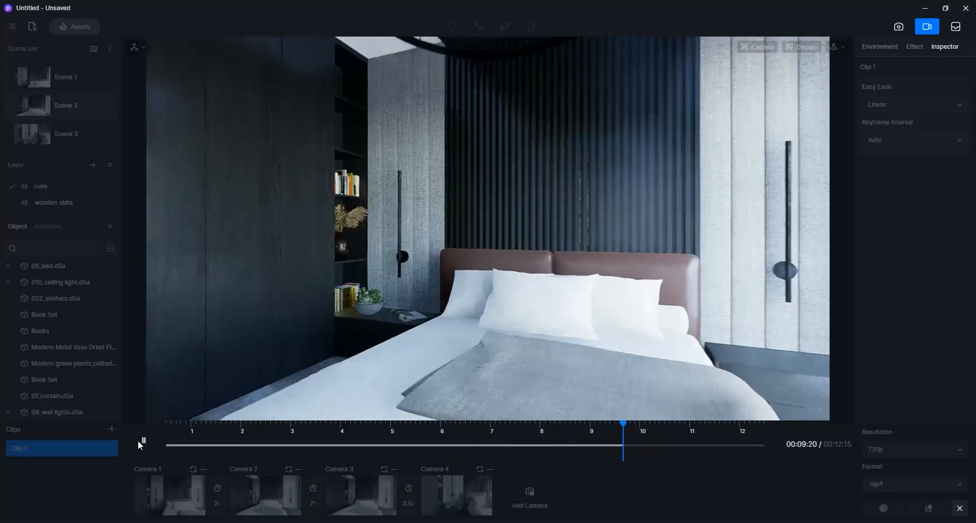
Stop the preview and add Camera 4's close-up view again as the clip's fifth camera.
click(143, 441)
click(437, 499)
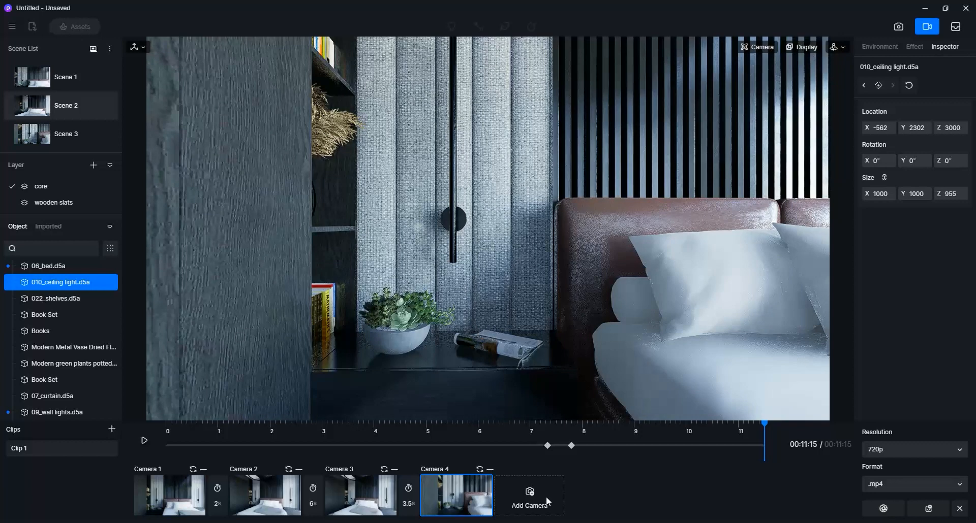
click(529, 491)
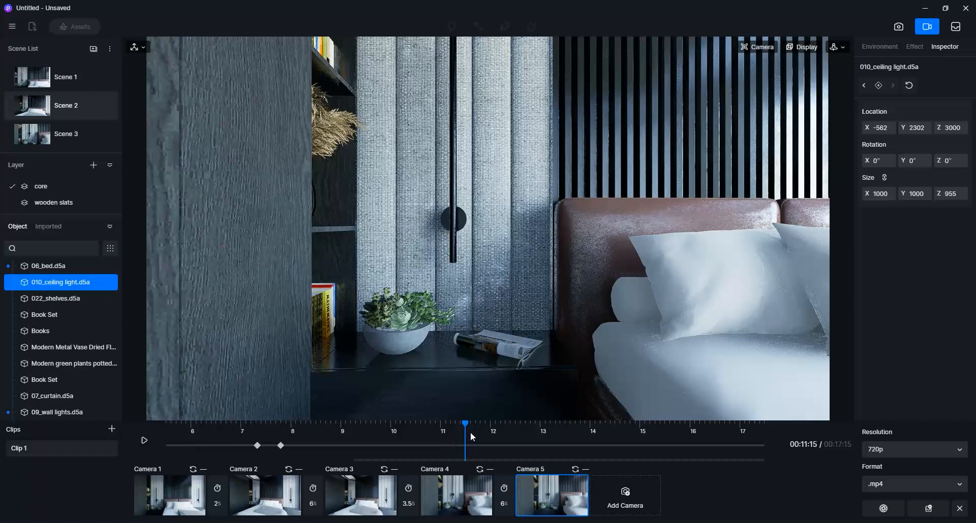
Keyframe the lower shelf's Book Set in its original position at 00:12:01 and shifted to X -3622 at about 11.6 s.
click(325, 316)
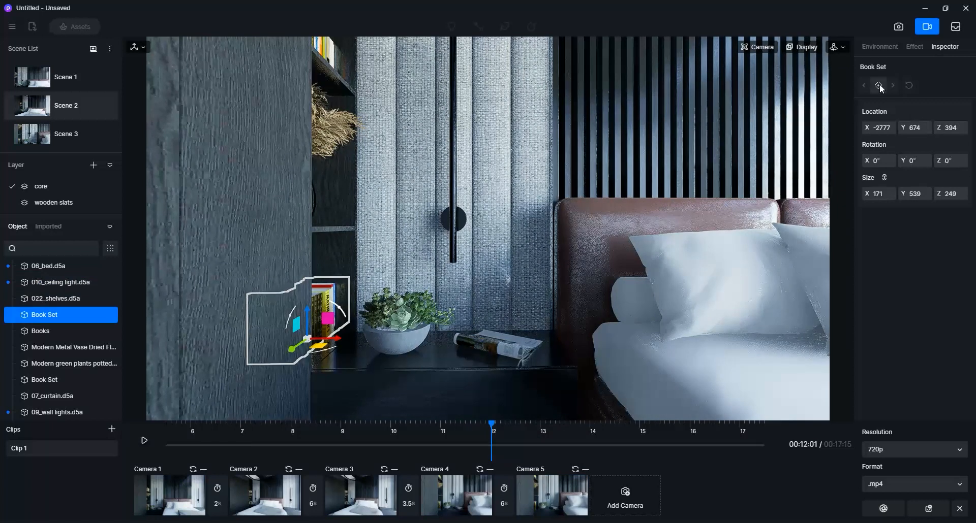
click(469, 423)
drag(333, 338, 166, 338)
Keyframe the dried-flower vase on the middle shelf at 00:12:22, positioned at X -2740.
drag(470, 423, 526, 416)
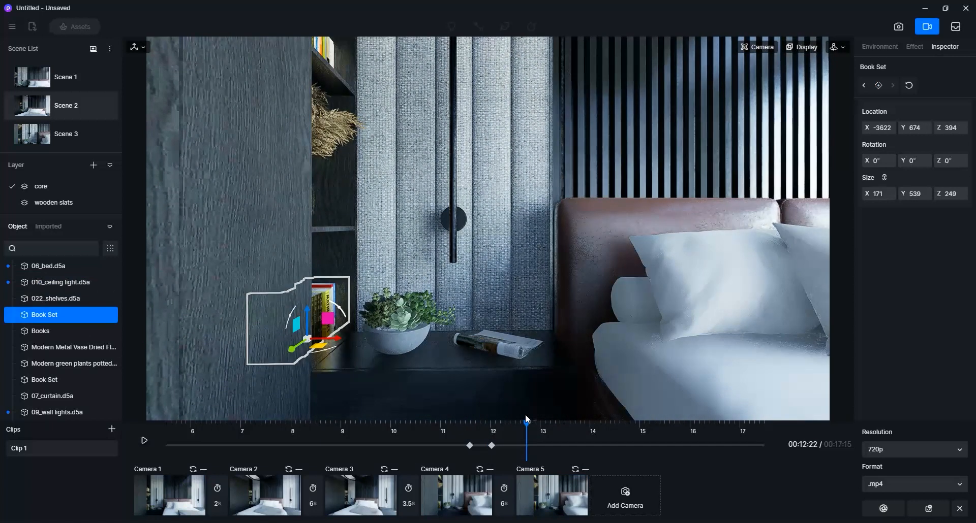
click(337, 131)
drag(324, 227, 333, 227)
click(878, 86)
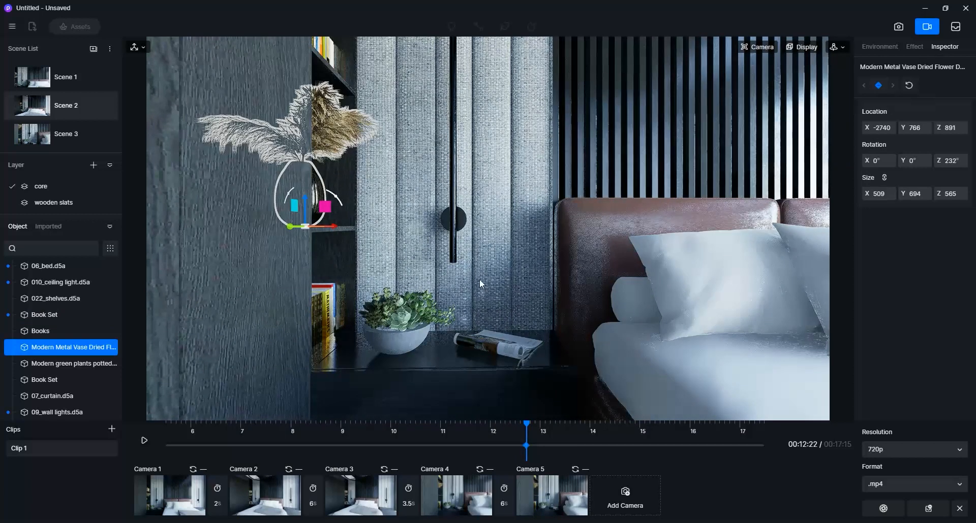
Keyframe the upper shelf's Book Set at about 13.8 s, and lower the potted plant on the nightstand along Z for its own animation.
drag(528, 417, 582, 424)
click(326, 54)
click(878, 85)
click(406, 332)
drag(948, 128, 517, 99)
Keyframe the nightstand's Books in their original position at about 15.1 s and lowered to Z -143 at about 14.5 s.
drag(583, 424, 617, 424)
click(503, 347)
click(878, 87)
drag(949, 128, 909, 129)
drag(618, 424, 661, 430)
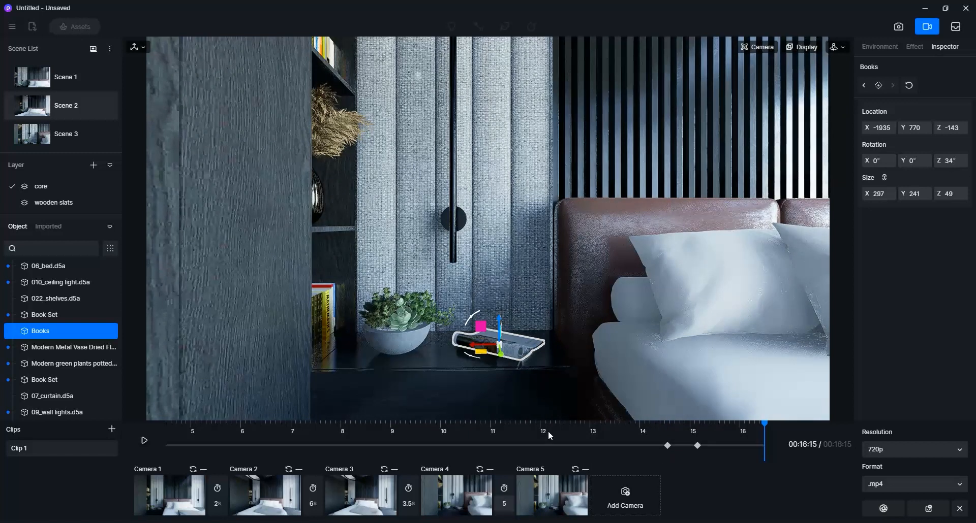
Save a wider view of the shelves, nightstand and bed as Scene 4 and add it as the clip's sixth and seventh cameras.
scroll(493, 313, down, 5)
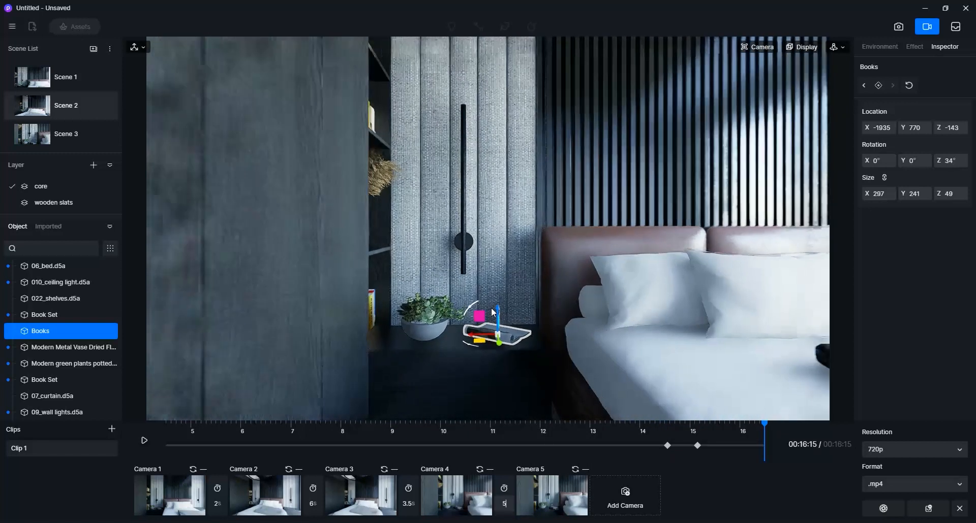
right_drag(492, 309, 325, 310)
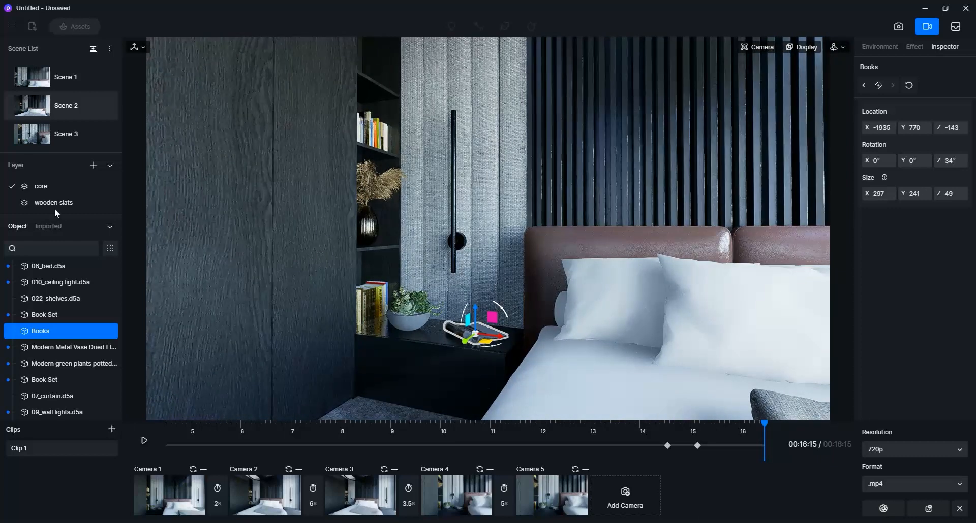
click(93, 49)
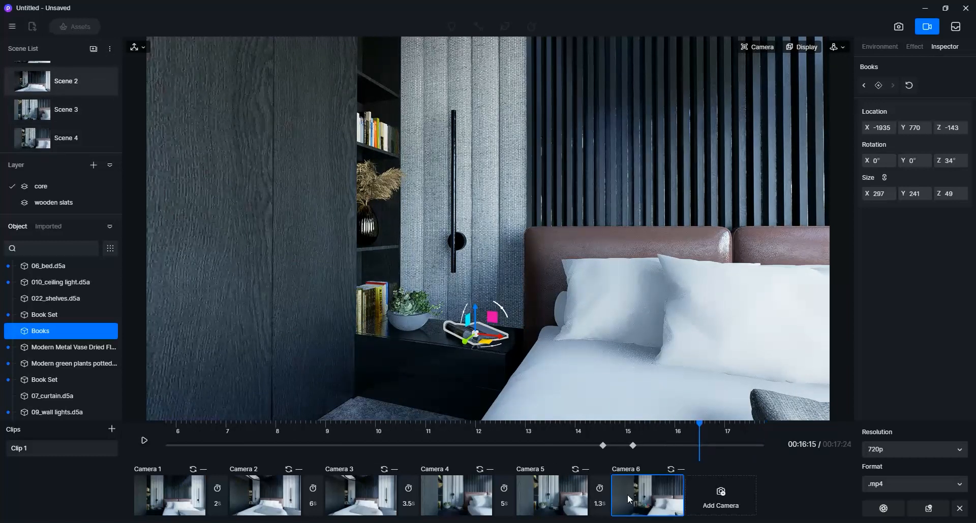
click(723, 494)
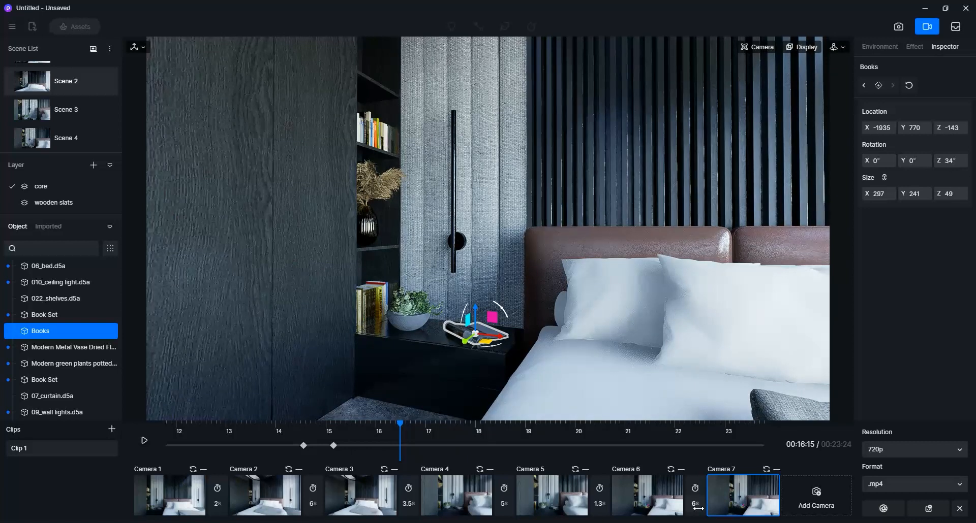
Keyframe 04b_wardrobe door.d5a in its closed position at 00:19:16.
click(549, 424)
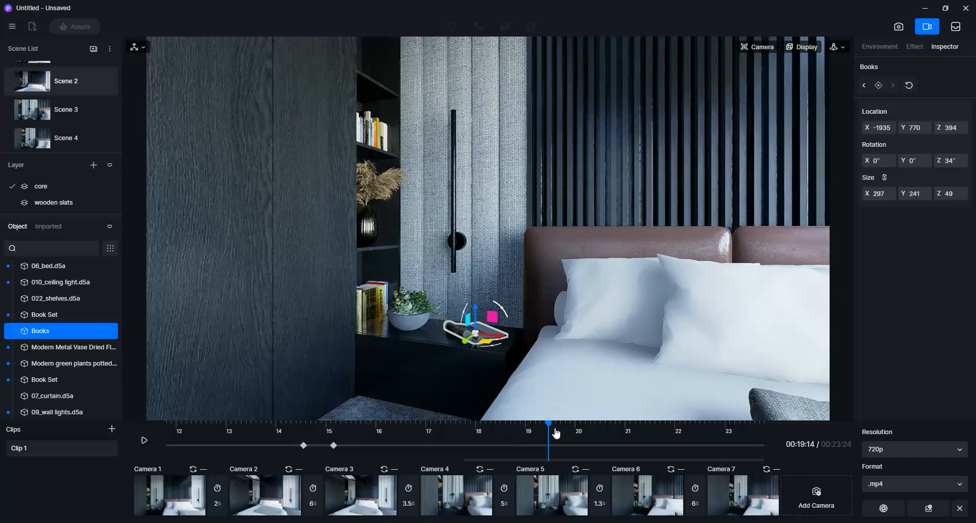
drag(550, 421, 552, 425)
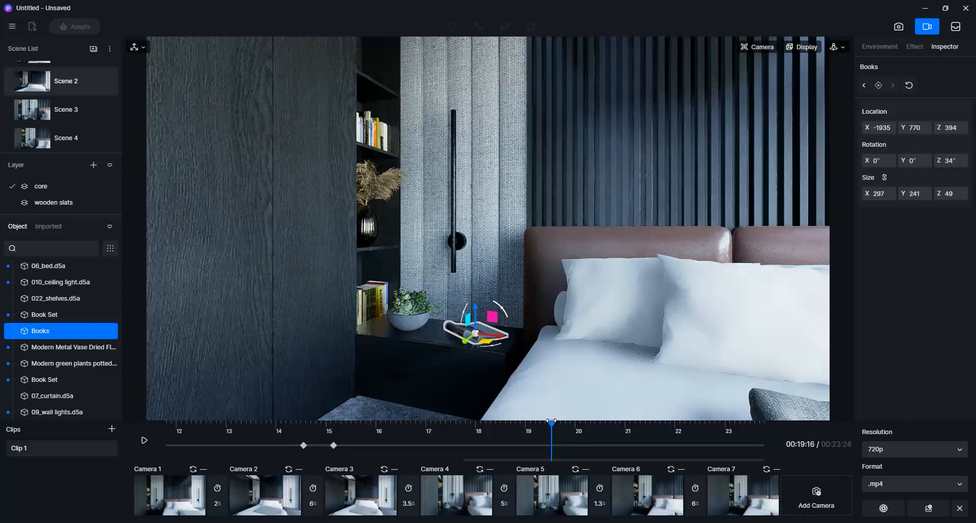
click(302, 252)
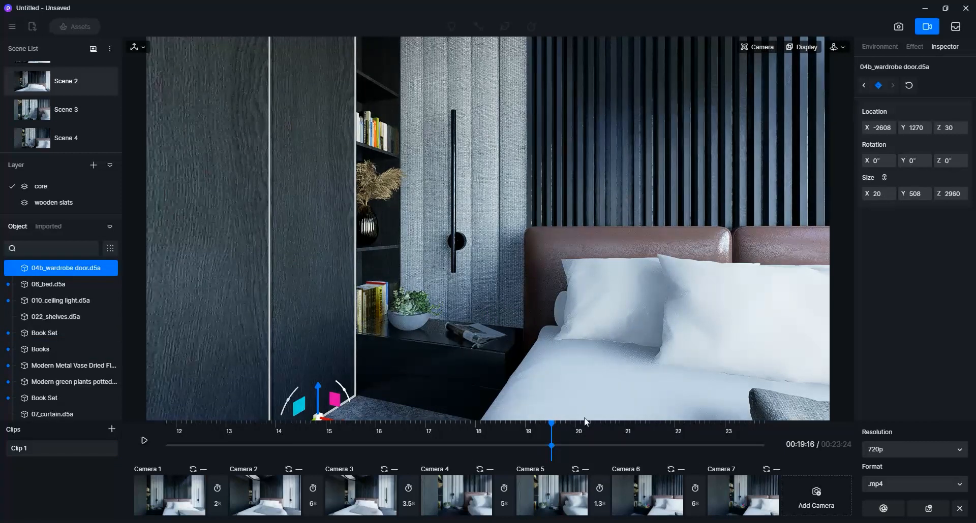
Keyframe the wardrobe door open at 00:20:05 with Z rotation 270°, location X -2360 and Y 1026.
drag(553, 425, 580, 421)
click(950, 161)
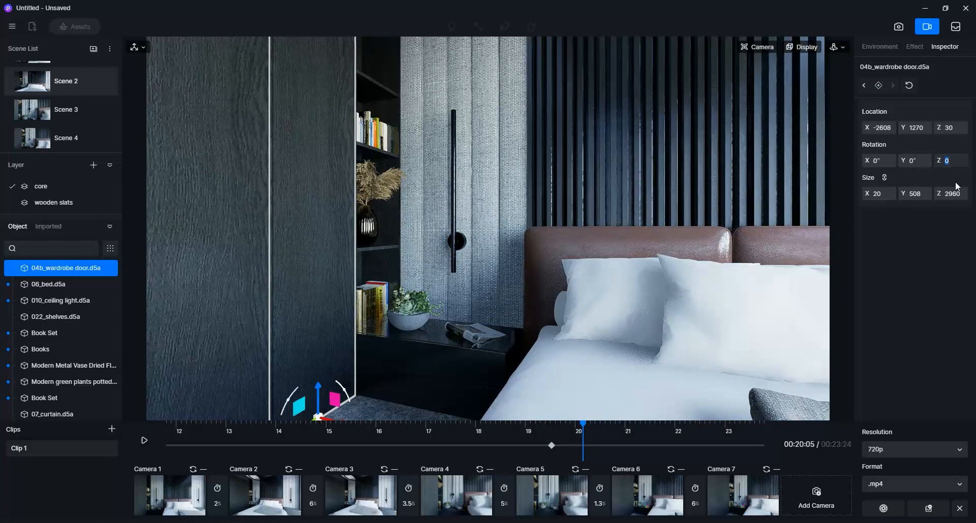
text(270)
key(Return)
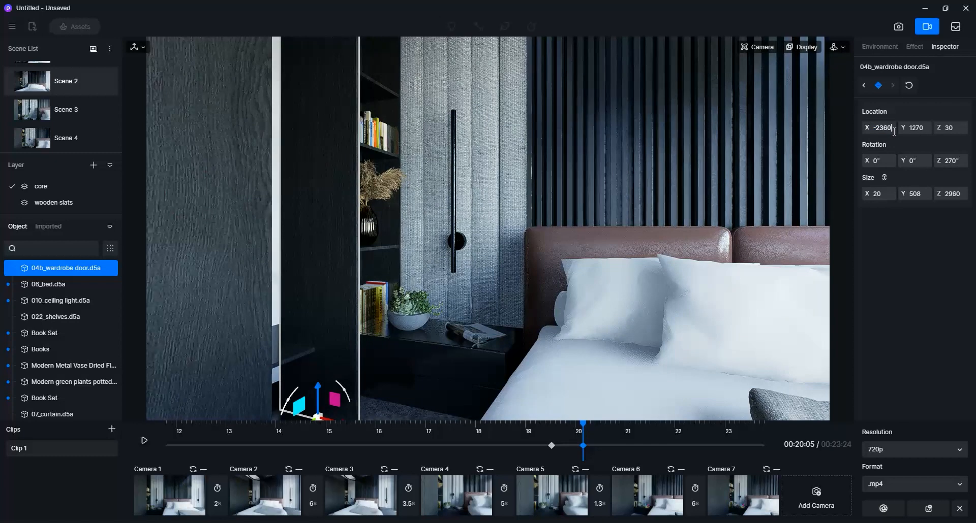
key(Return)
click(916, 127)
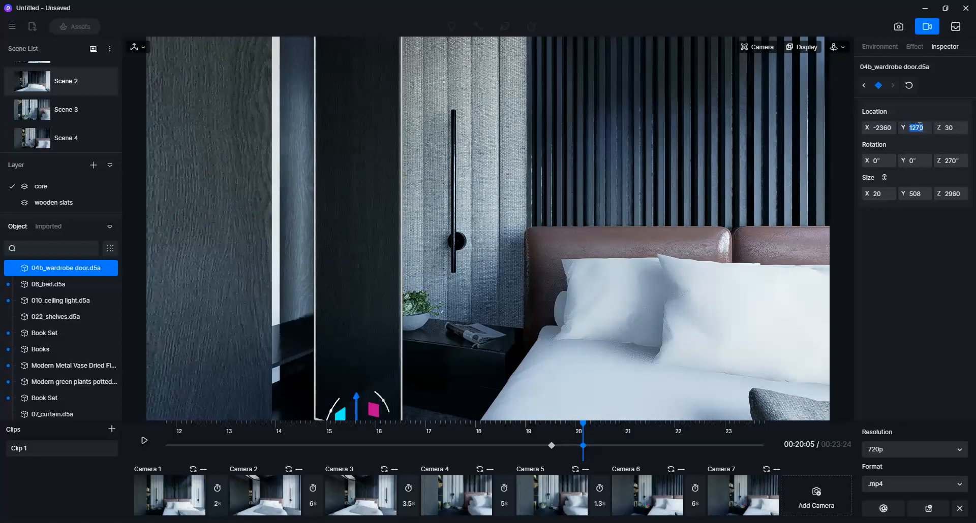
text(1026)
key(Return)
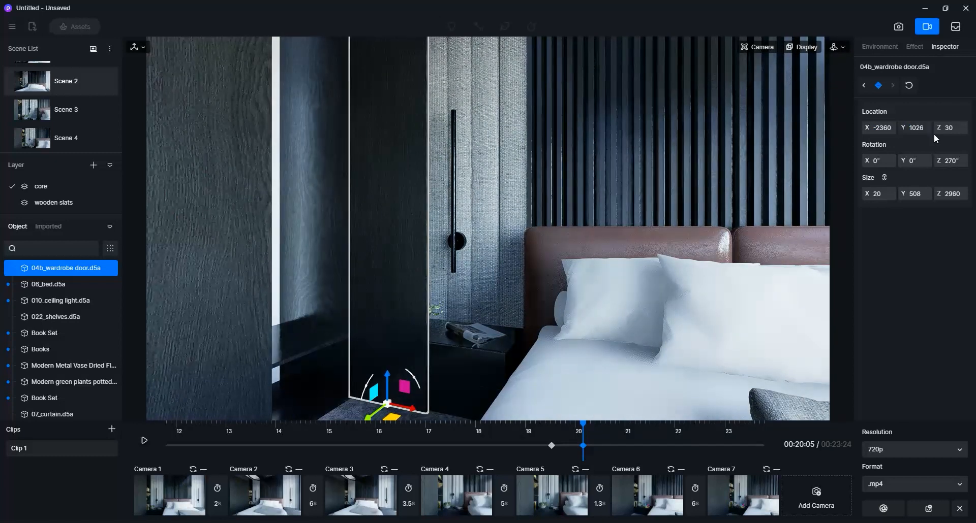
mouse_move(583, 423)
mouse_down()
mouse_move(514, 422)
mouse_move(583, 421)
mouse_up()
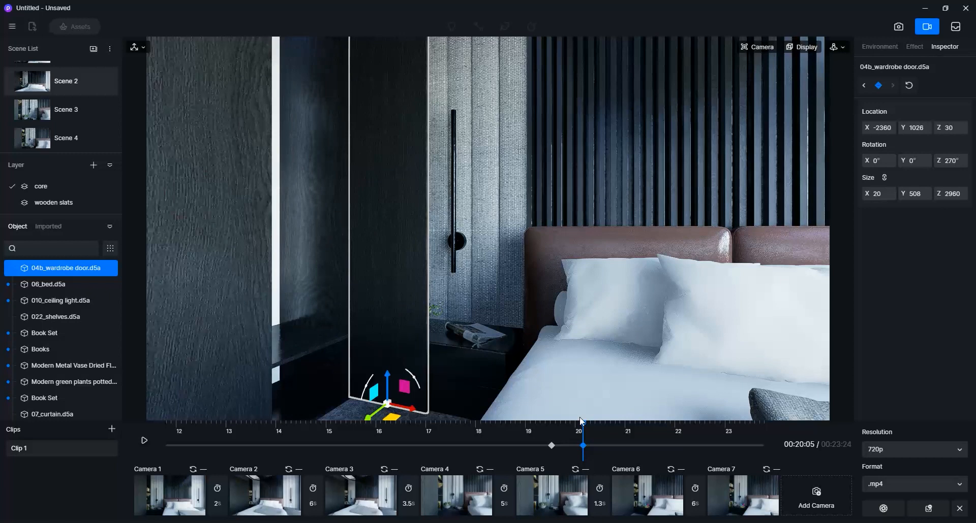
Leave the video editor and open the clothing and luggage models in the asset library.
click(960, 510)
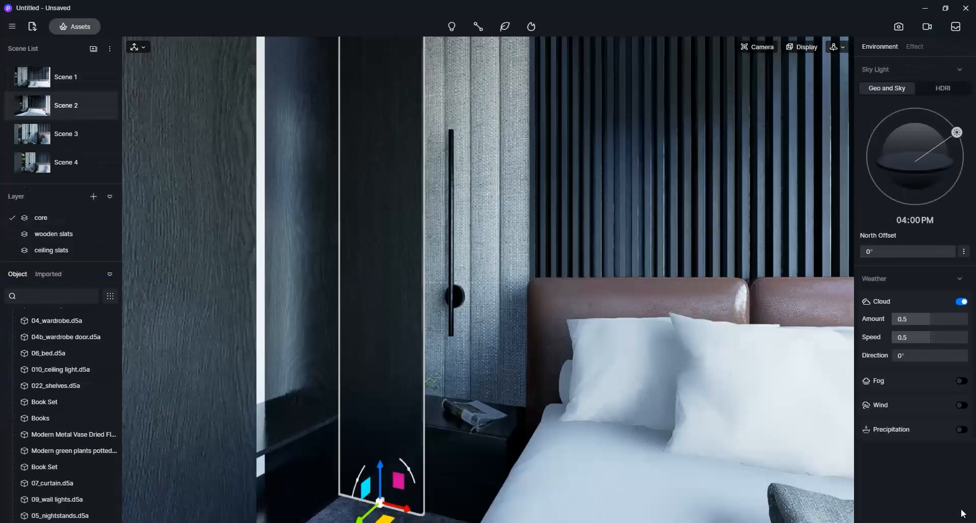
click(80, 26)
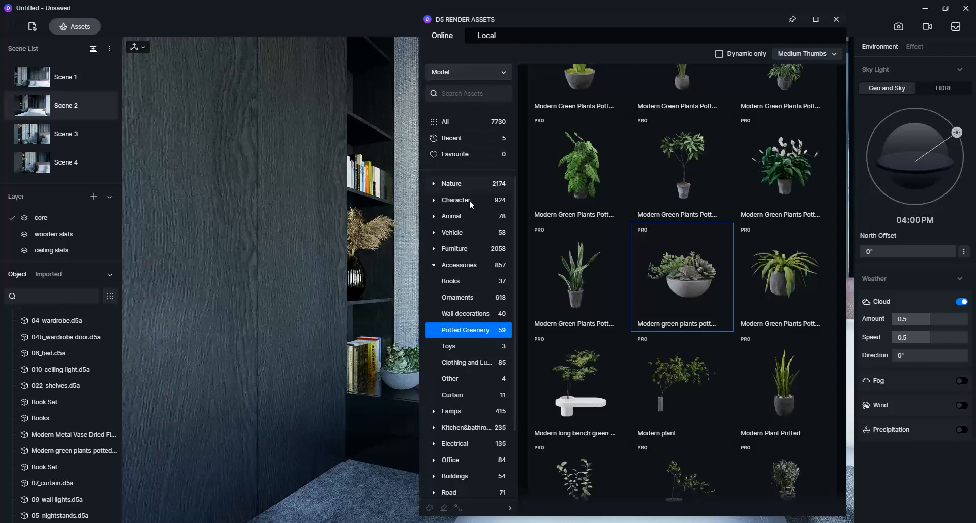
click(461, 363)
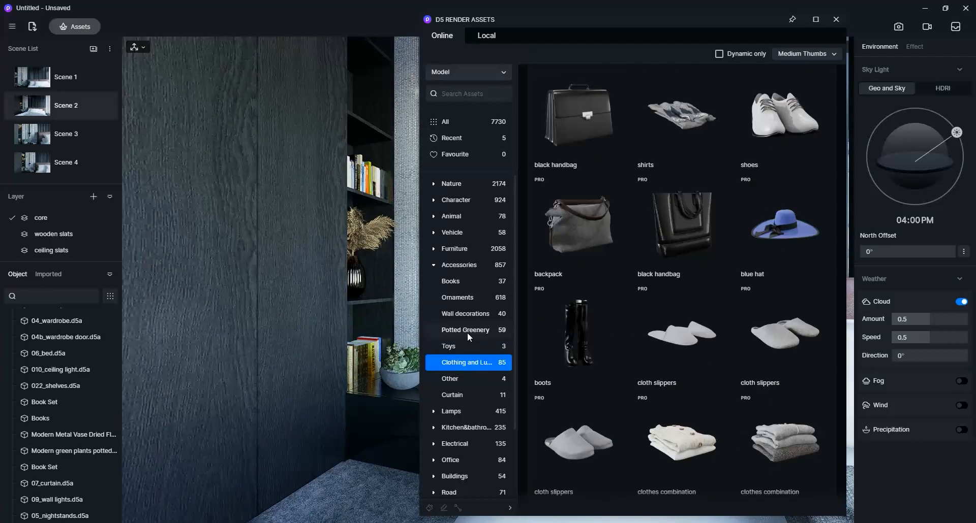
Select the wardrobe door and create a new layer named door.
click(306, 335)
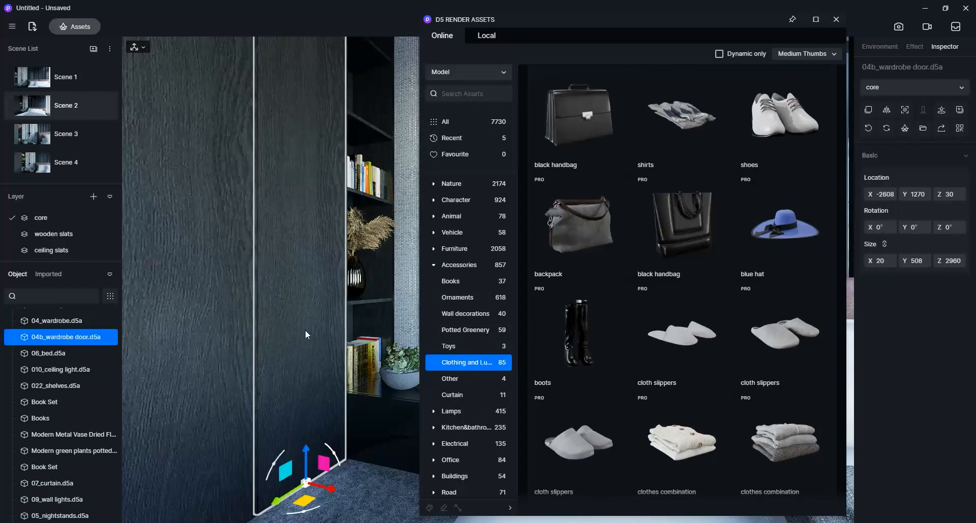
click(94, 196)
right_click(48, 252)
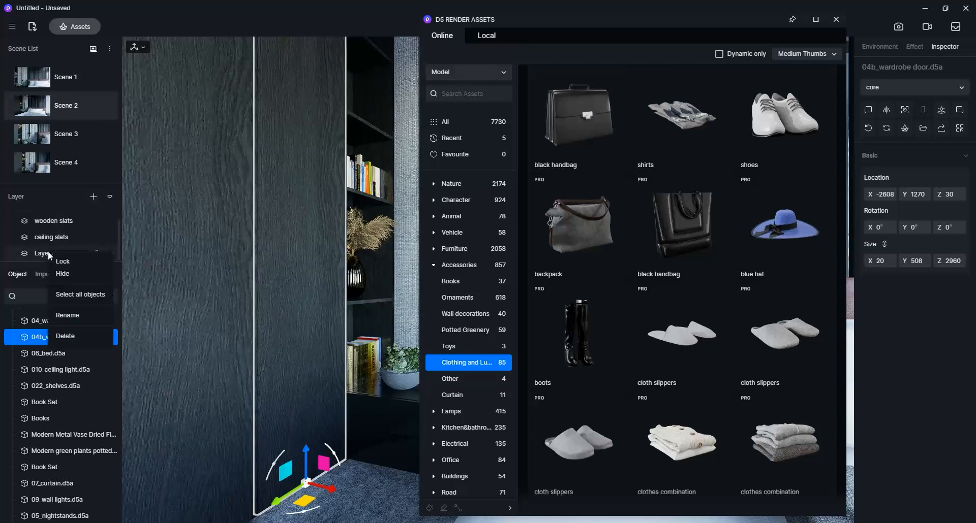
click(70, 319)
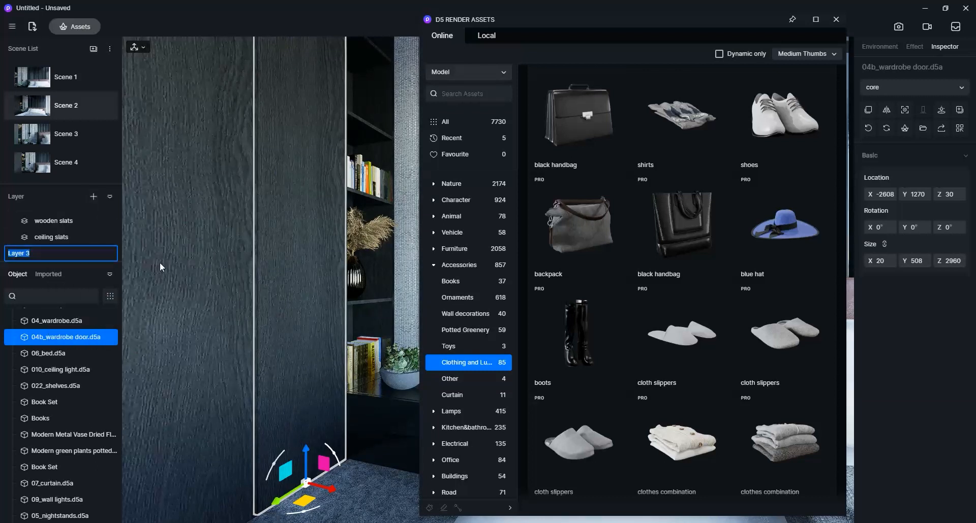
text(door)
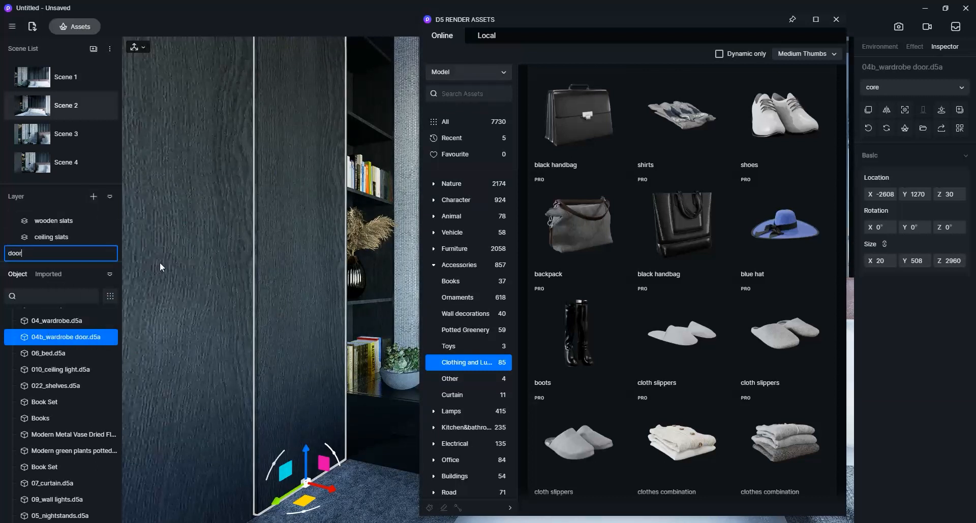
Assign the wardrobe door to the door layer and hide that layer.
click(897, 88)
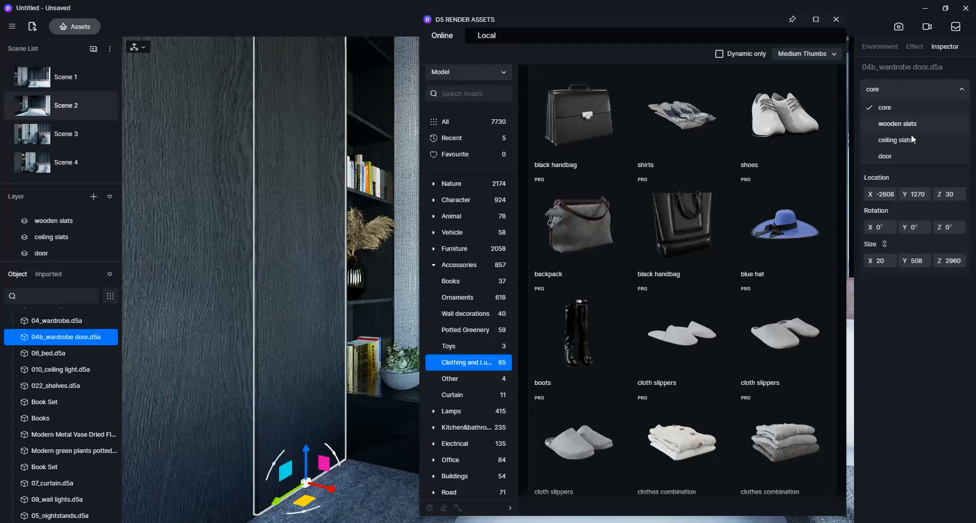
click(888, 155)
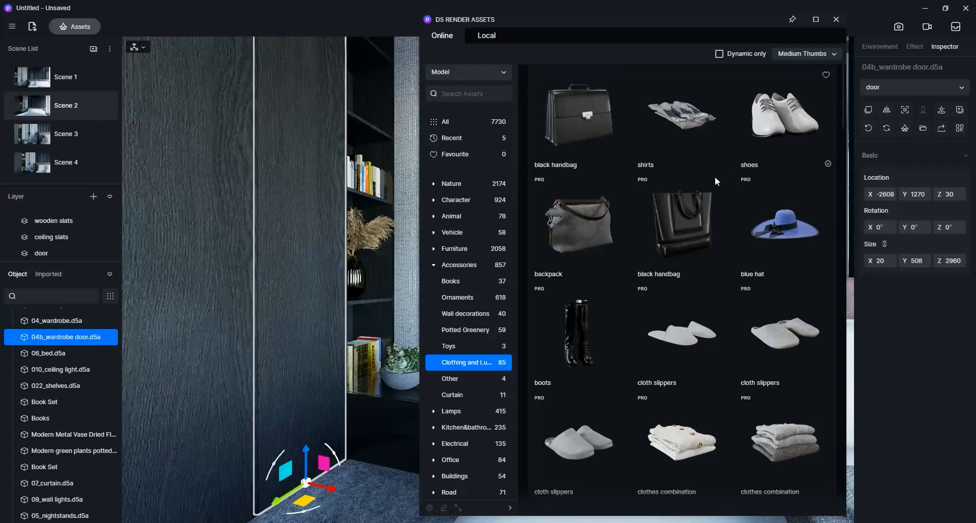
click(110, 254)
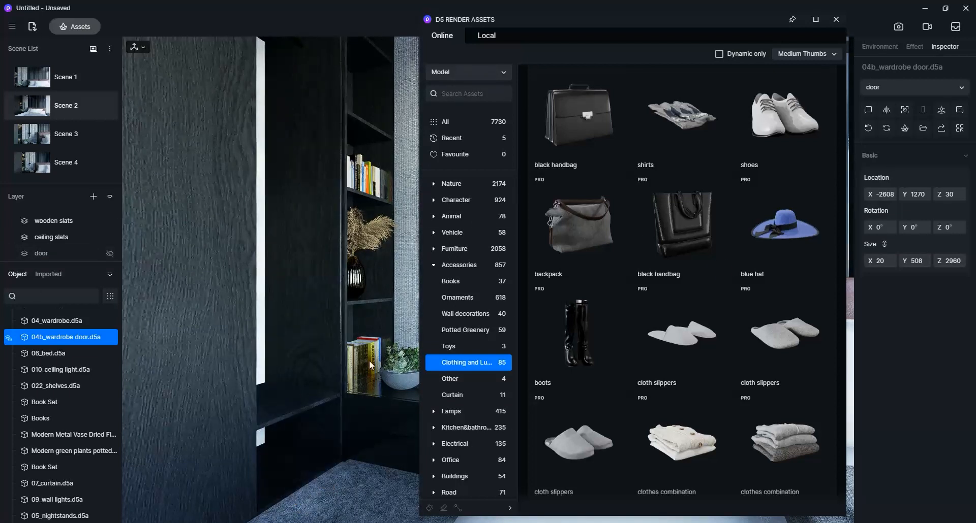
Place the folded grey clothes combination on the wardrobe's lower shelf at about X -2864, Y 1262, Z 394.
scroll(696, 211, down, 3)
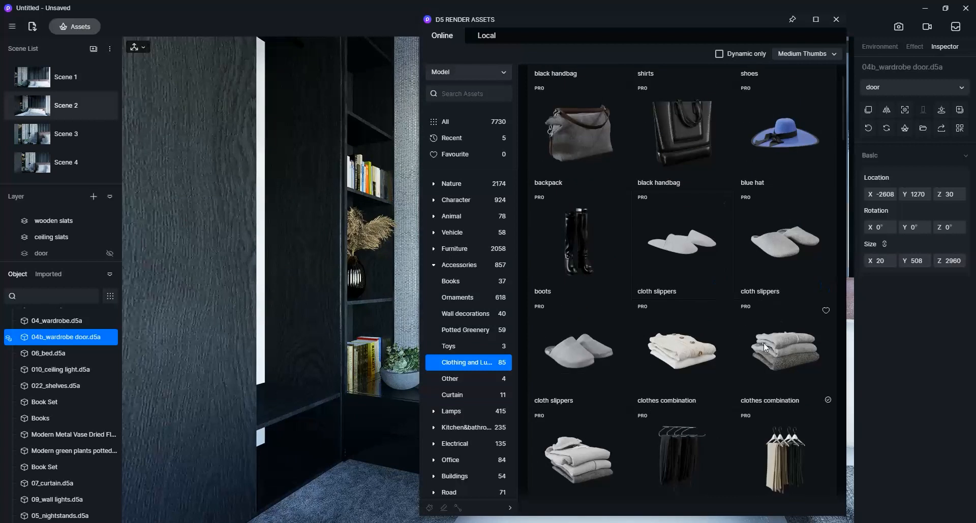
click(785, 350)
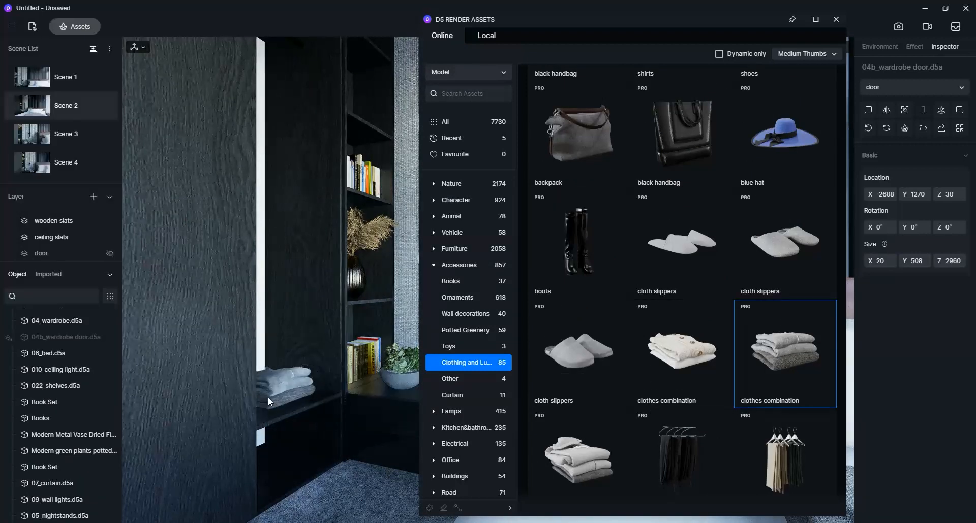
click(269, 401)
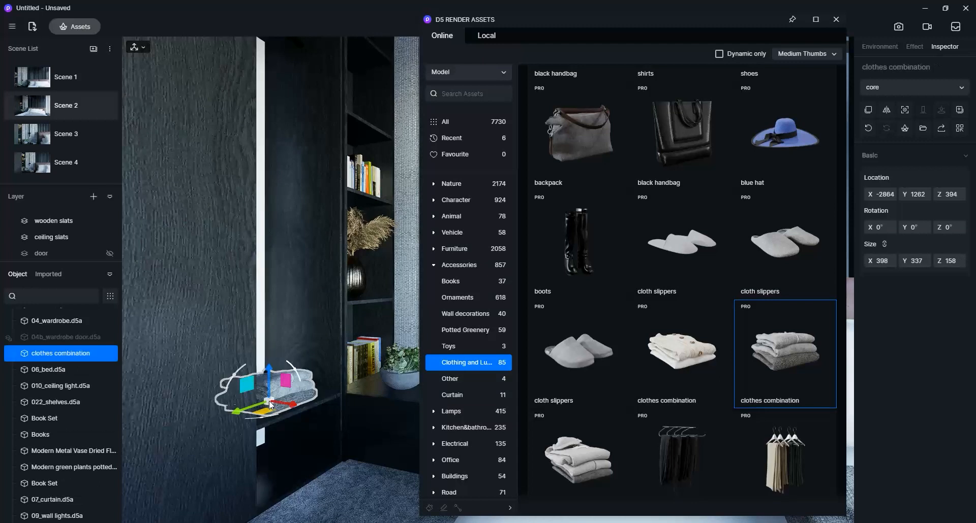
Place the hanging grey clothes combination in the upper wardrobe compartment and move it along Y to about 1286.
scroll(635, 367, down, 3)
scroll(630, 353, down, 3)
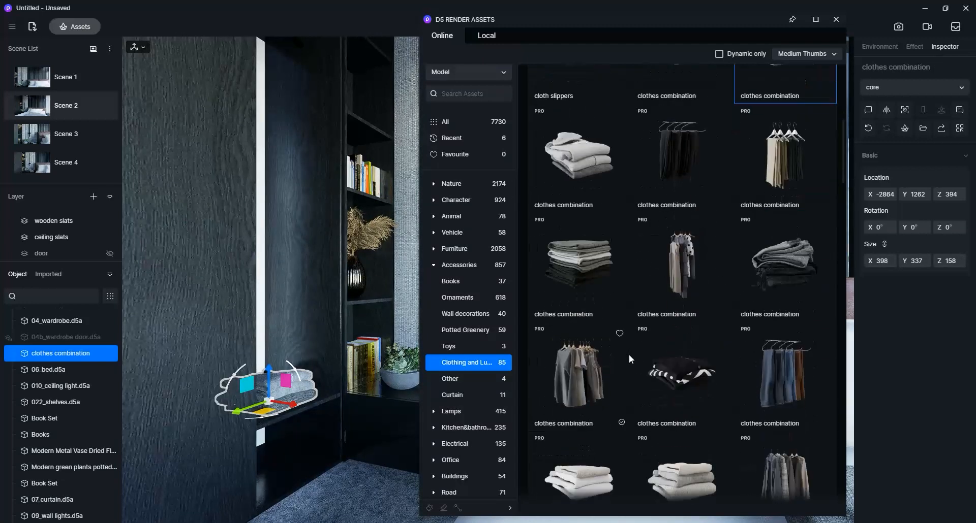
click(575, 341)
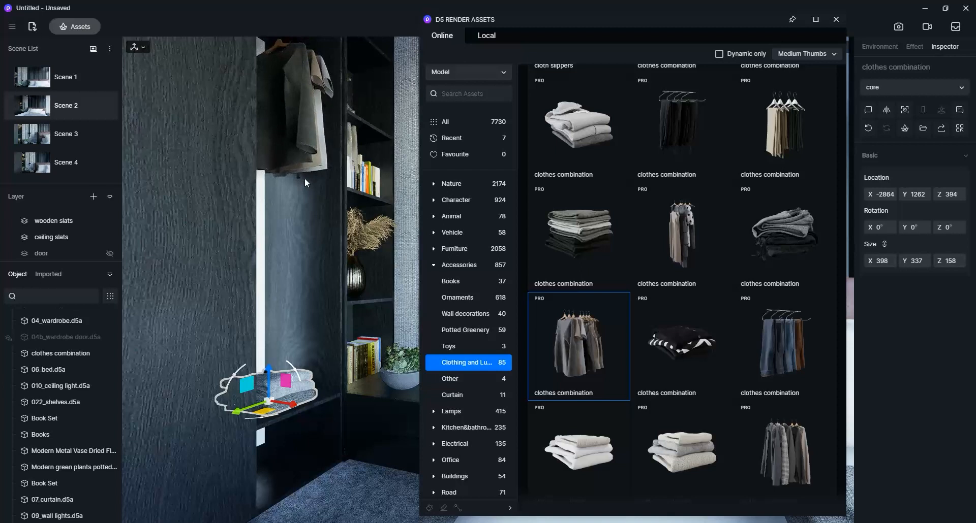
click(301, 172)
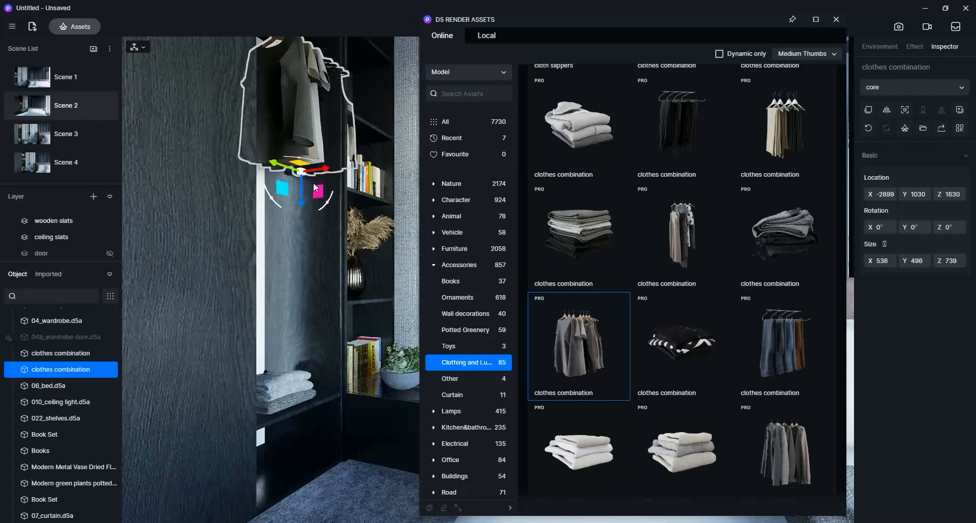
drag(280, 169, 232, 149)
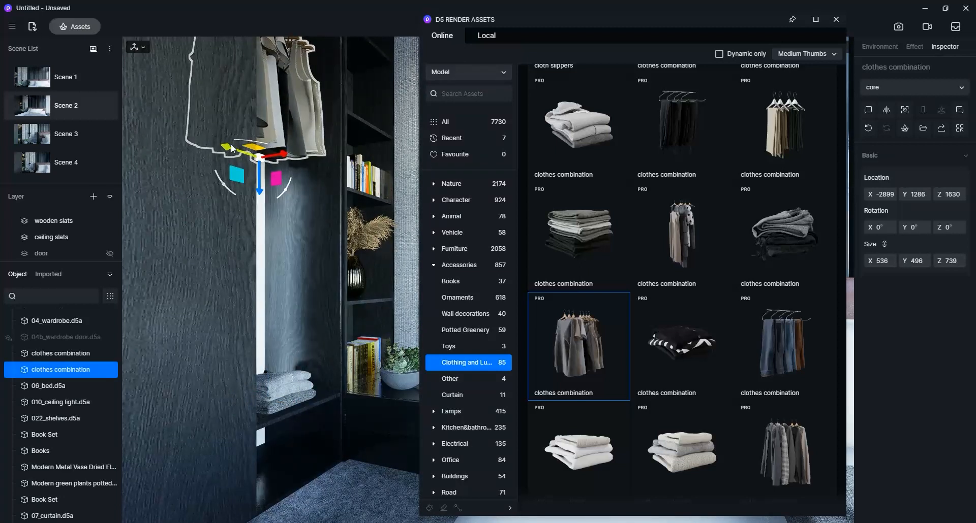
Place the beige Ladies Shoes model on the wardrobe floor beneath the folded clothes at about X -2765, Y 1259, Z 30.
scroll(619, 277, down, 10)
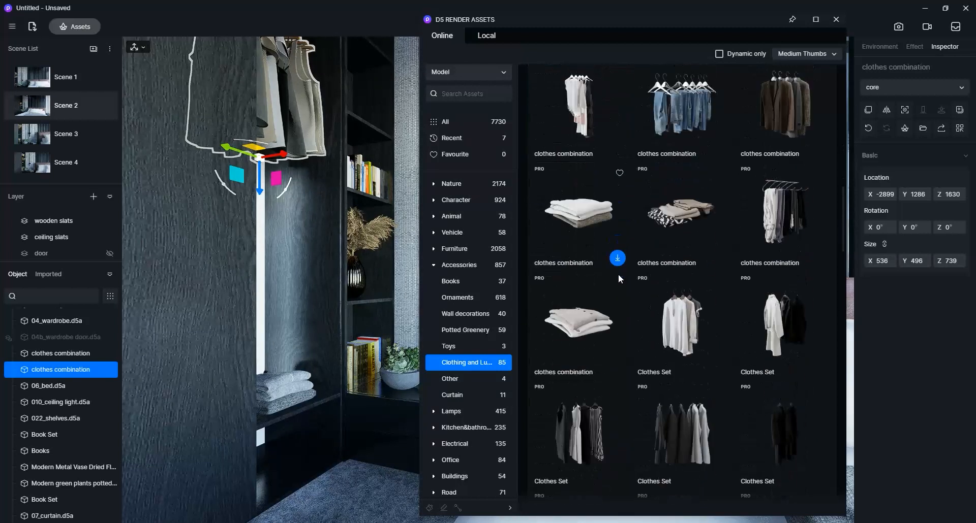
scroll(617, 273, down, 10)
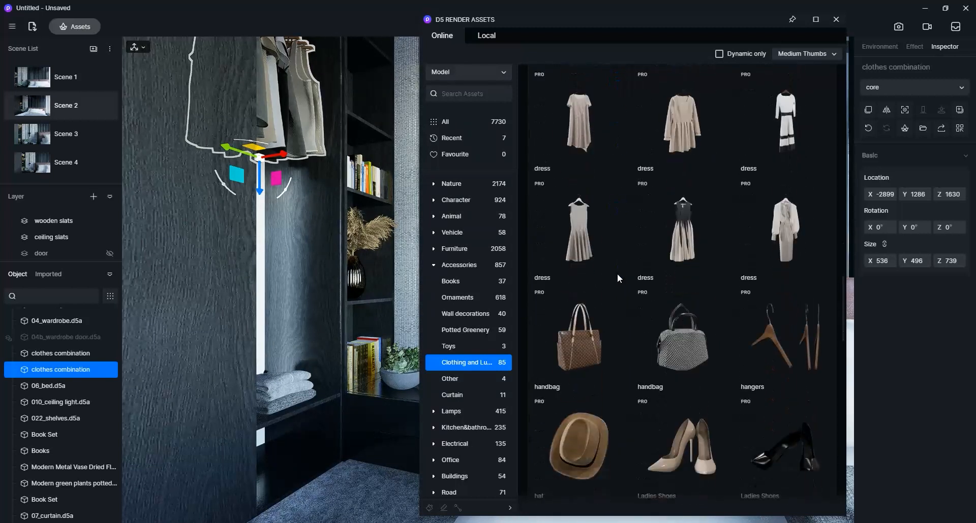
click(687, 367)
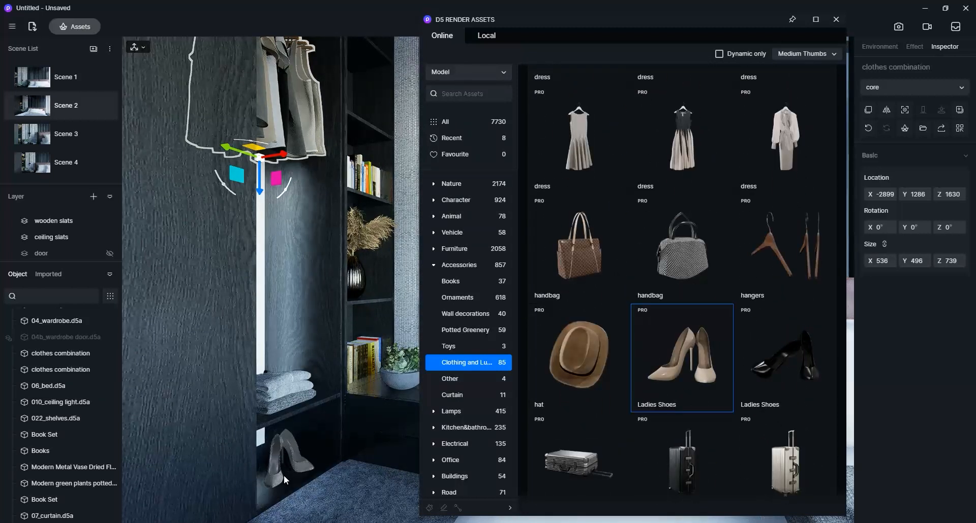
click(284, 475)
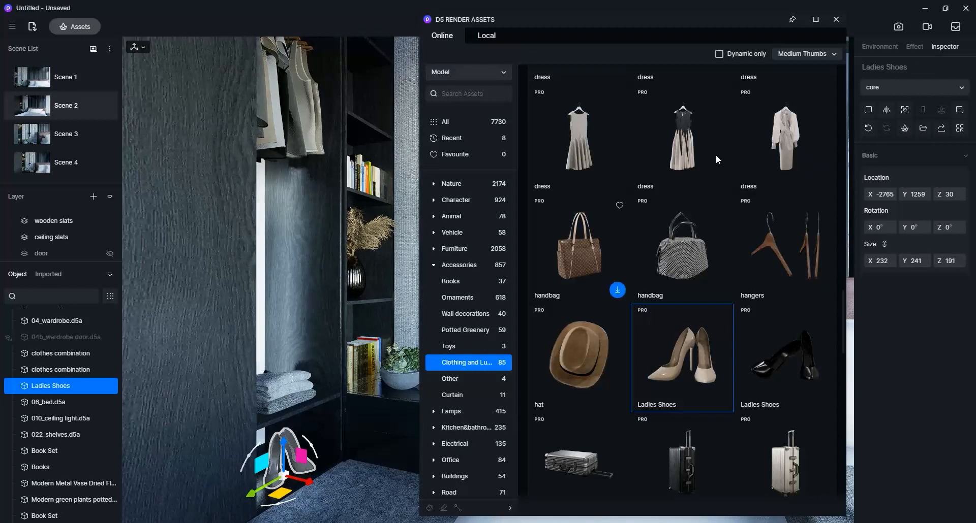
click(835, 20)
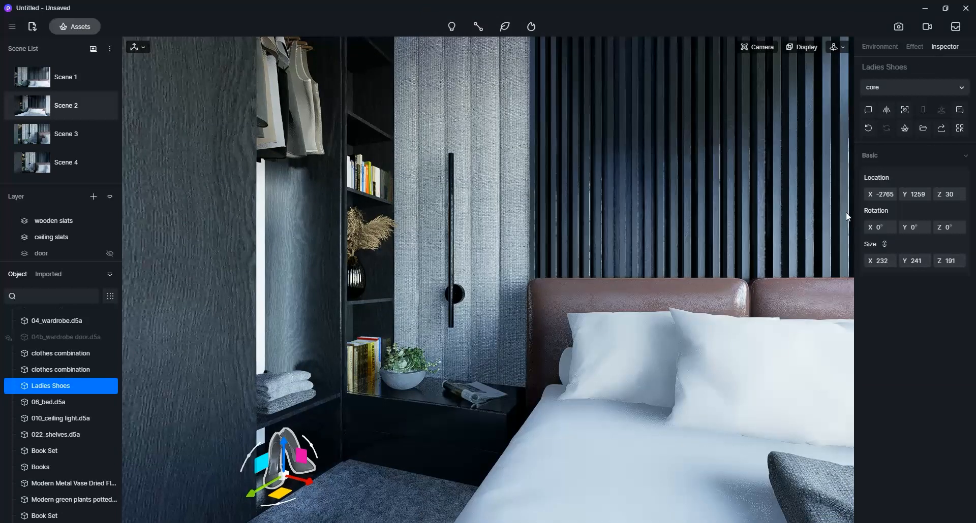
In the video clip, keyframe the Ladies Shoes in place at 00:21:00 and lowered to about Z -593 at 00:20:14.
click(927, 29)
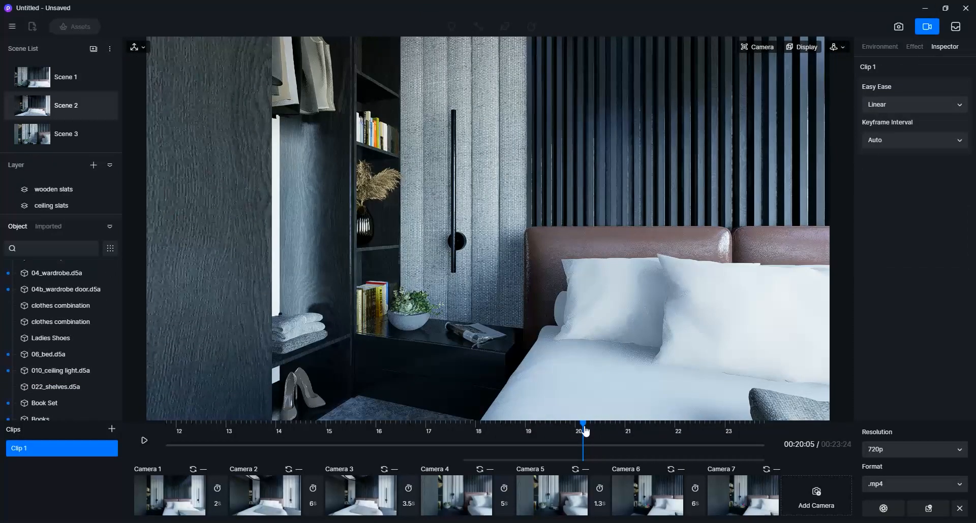
drag(586, 428, 621, 410)
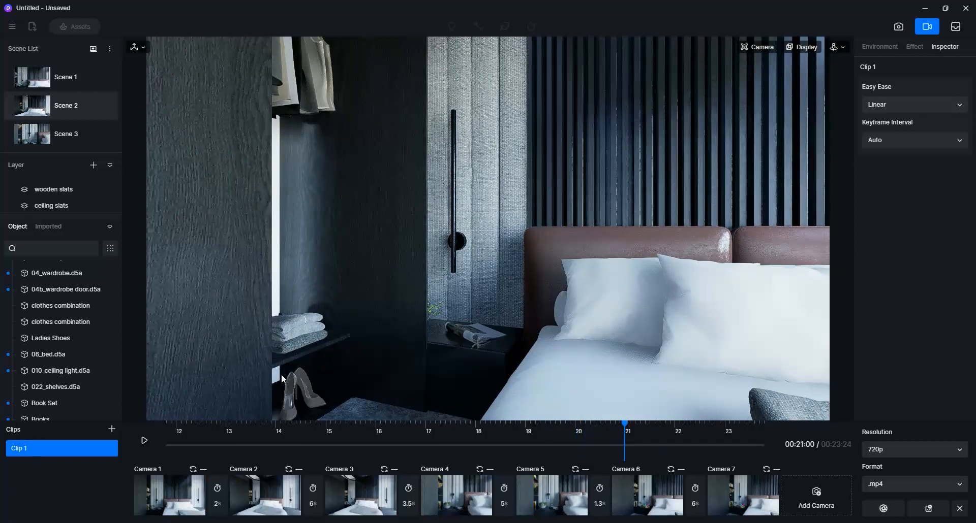
click(312, 397)
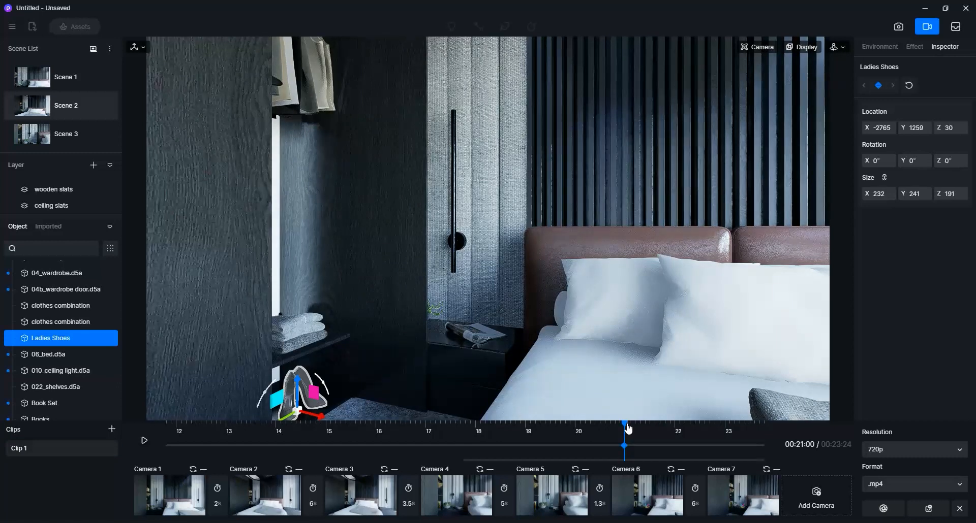
drag(624, 423, 605, 425)
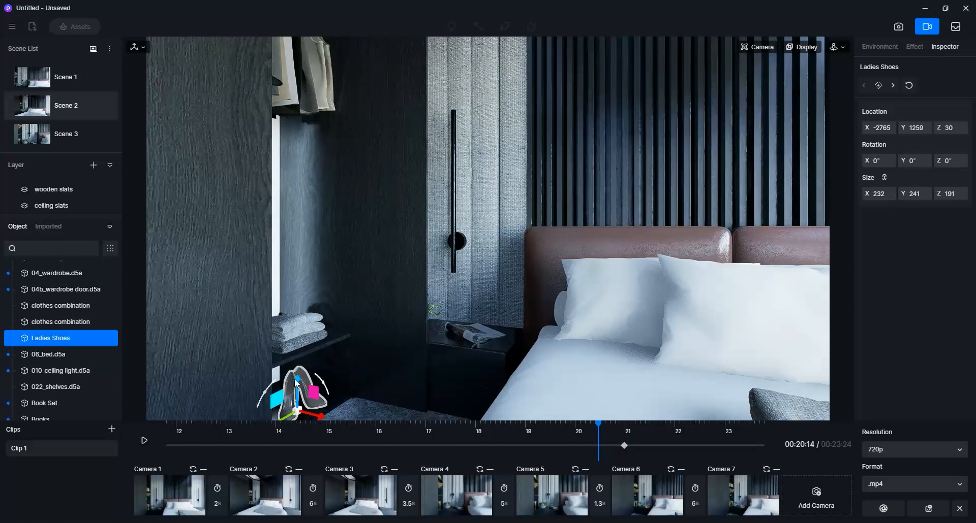
drag(297, 382, 305, 504)
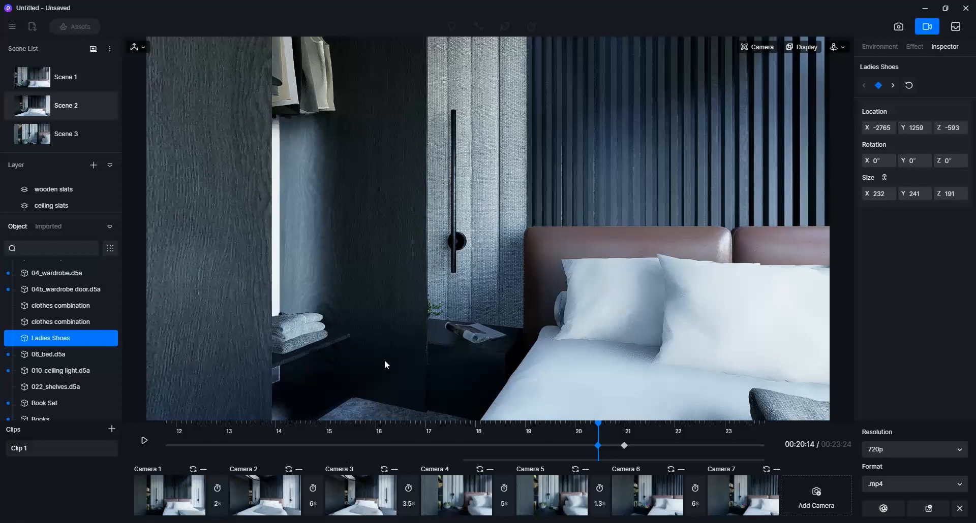
Keyframe the folded clothes combination in place at 00:21:27 and shifted along X to about -3463 at 00:21:11.
drag(598, 423, 669, 417)
click(300, 329)
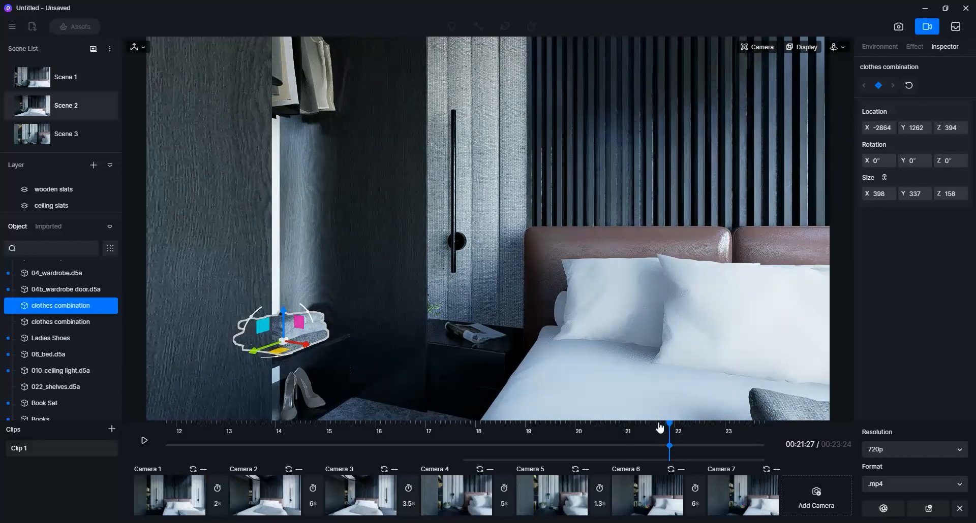
drag(668, 423, 643, 423)
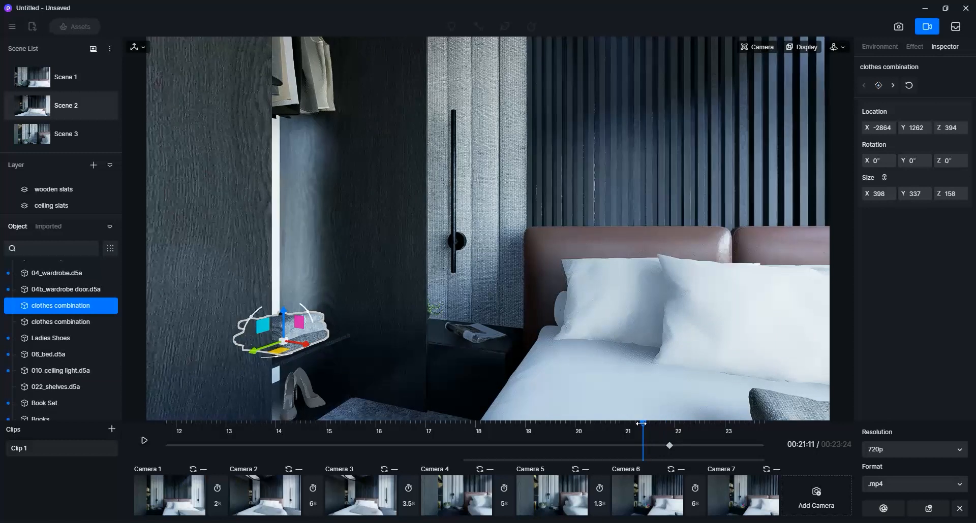
drag(305, 345, 233, 335)
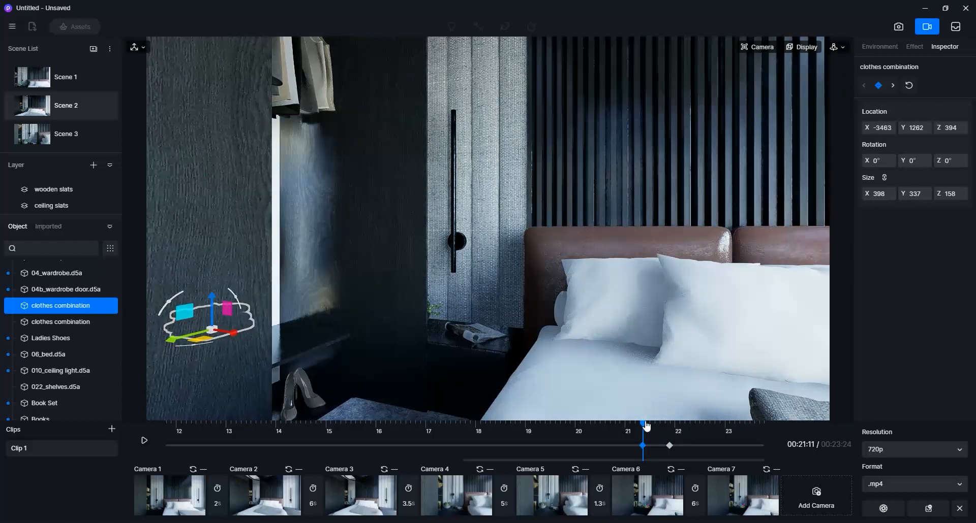
Keyframe the hanging clothes combination in place at 00:23:02 and raised to Z 3000 at 00:22:15.
drag(643, 423, 726, 416)
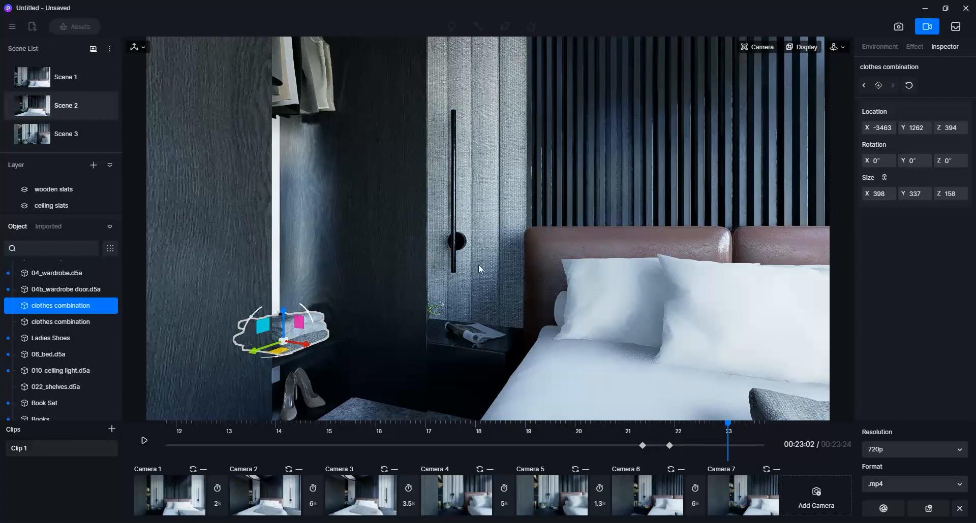
click(312, 90)
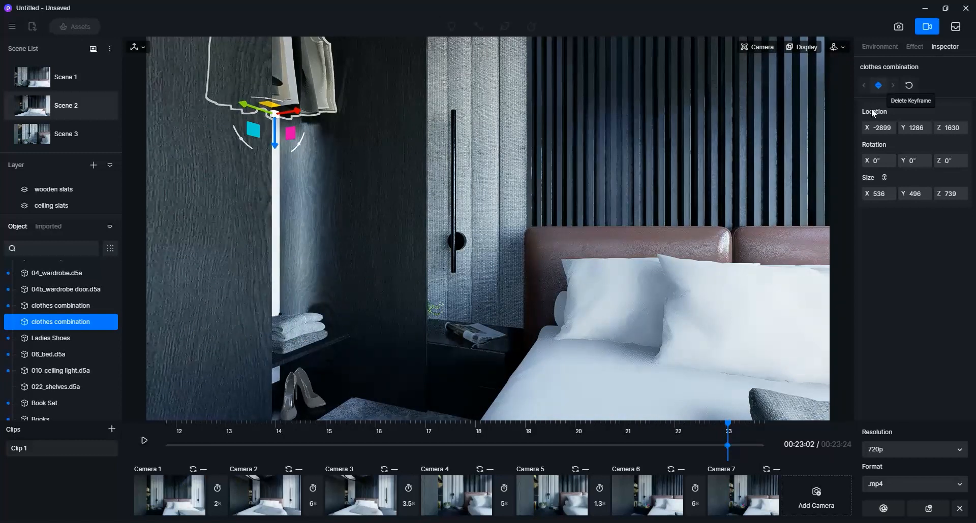
drag(726, 423, 698, 420)
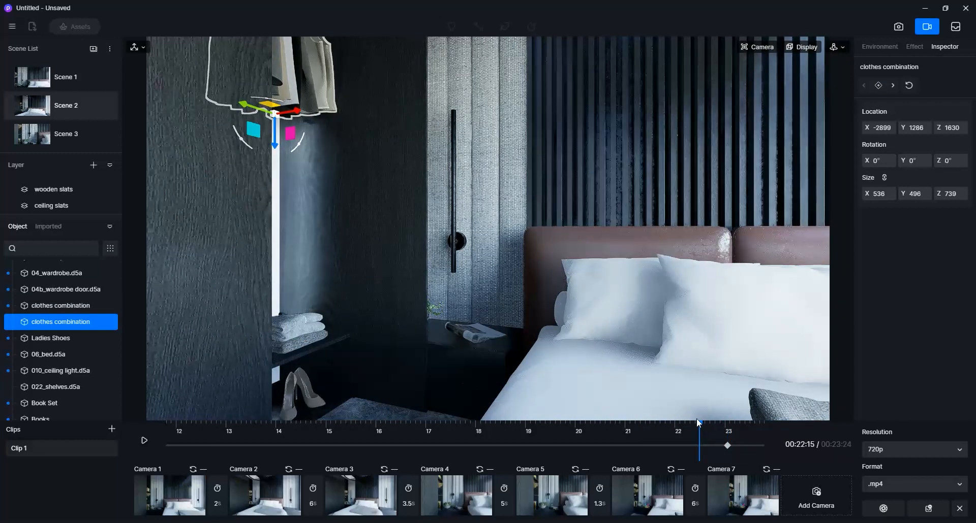
drag(282, 151, 281, 45)
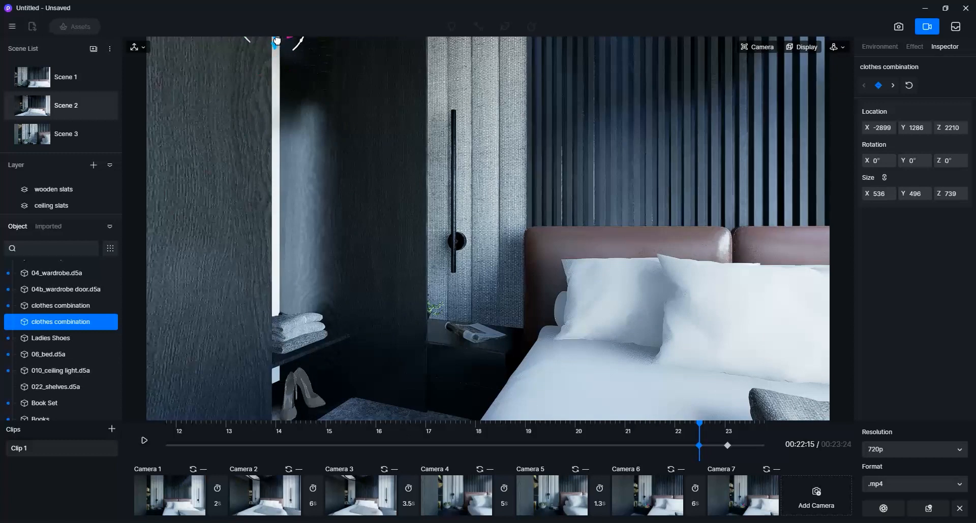
click(951, 128)
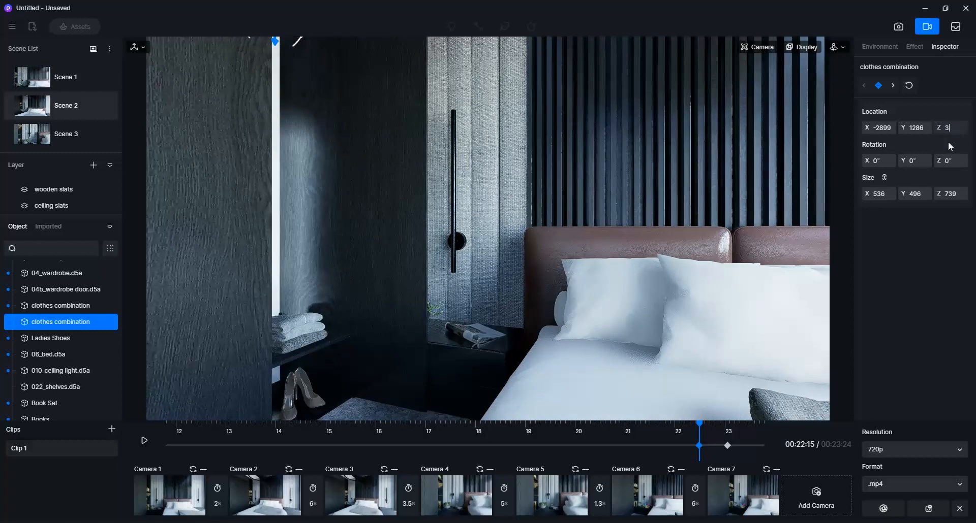
text(3000)
key(Return)
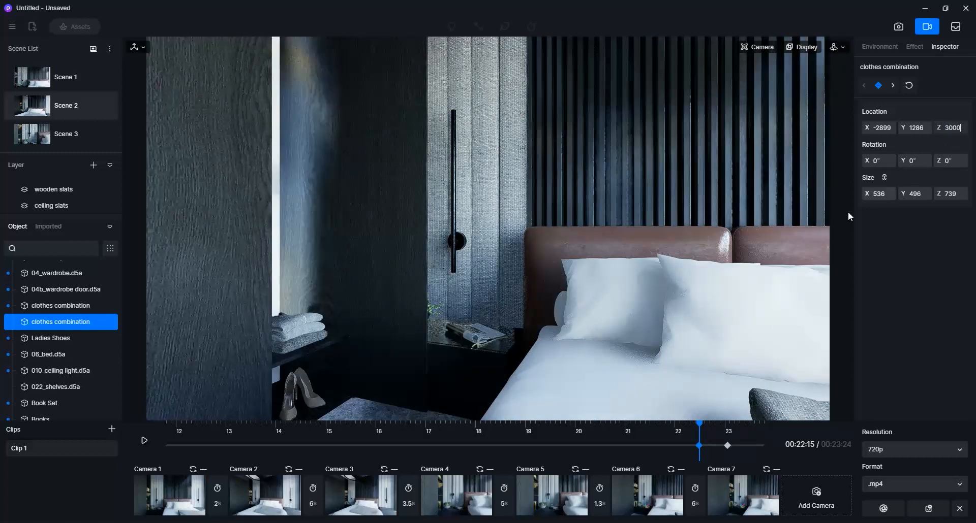
drag(699, 422, 726, 425)
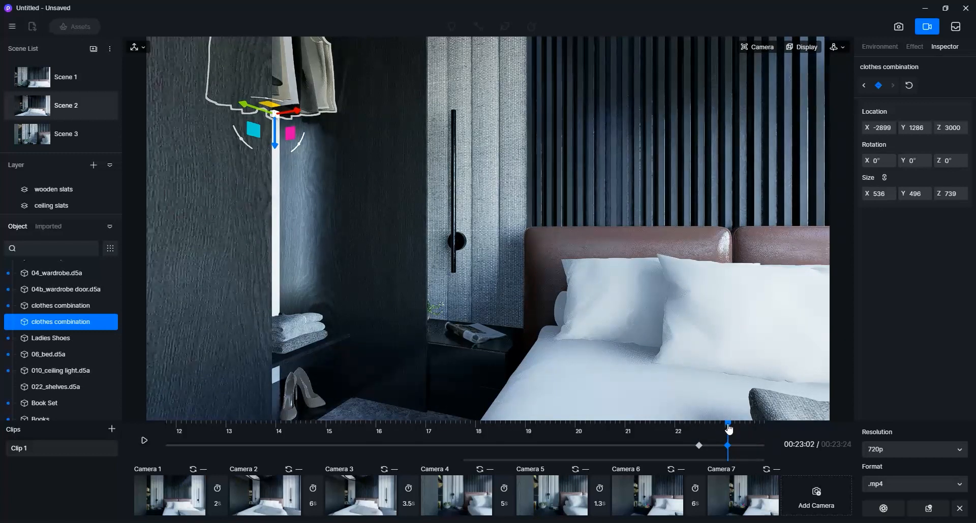
Play the clip from the start to check the wardrobe door and clothes animation, pausing just after 20 seconds.
click(144, 440)
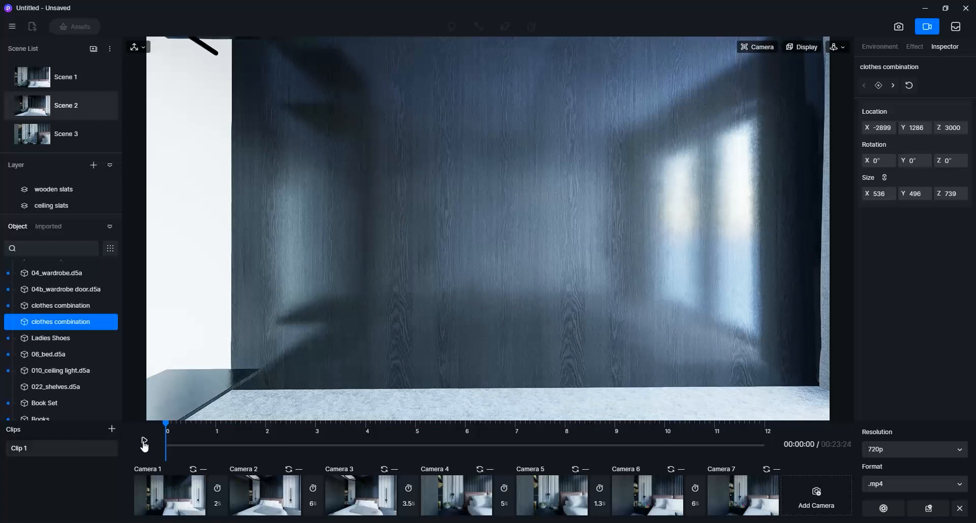
click(144, 442)
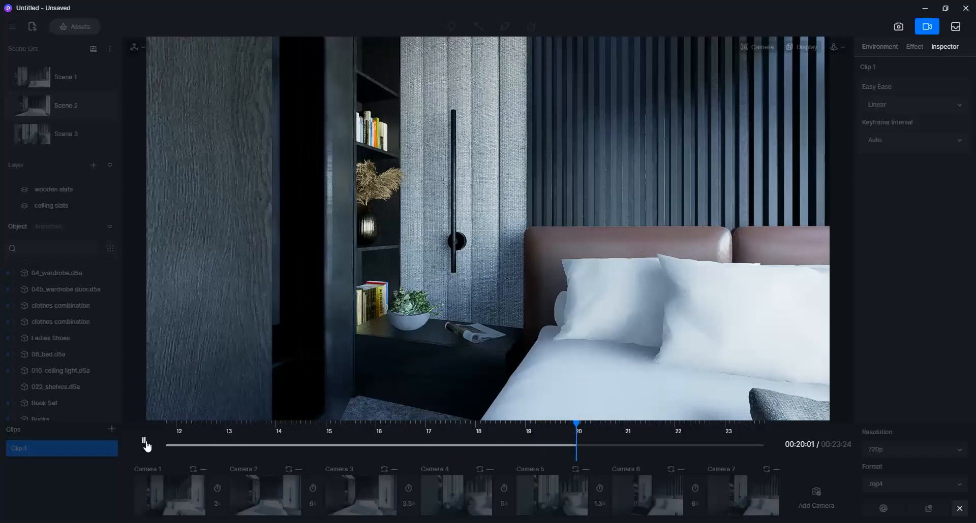
click(144, 442)
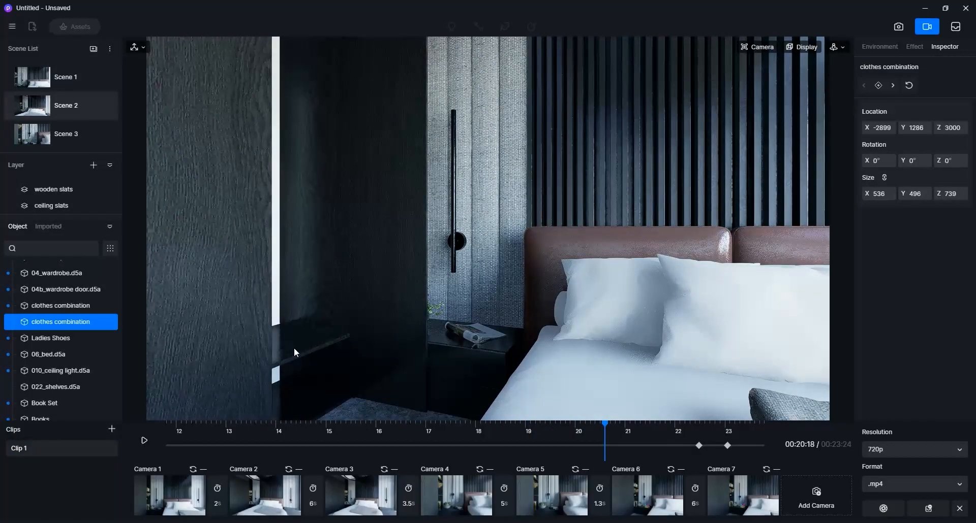
Keyframe the wardrobe's 022_shelves to slide in from X -3663 at 00:20:12, and replay the clip from the start.
click(409, 337)
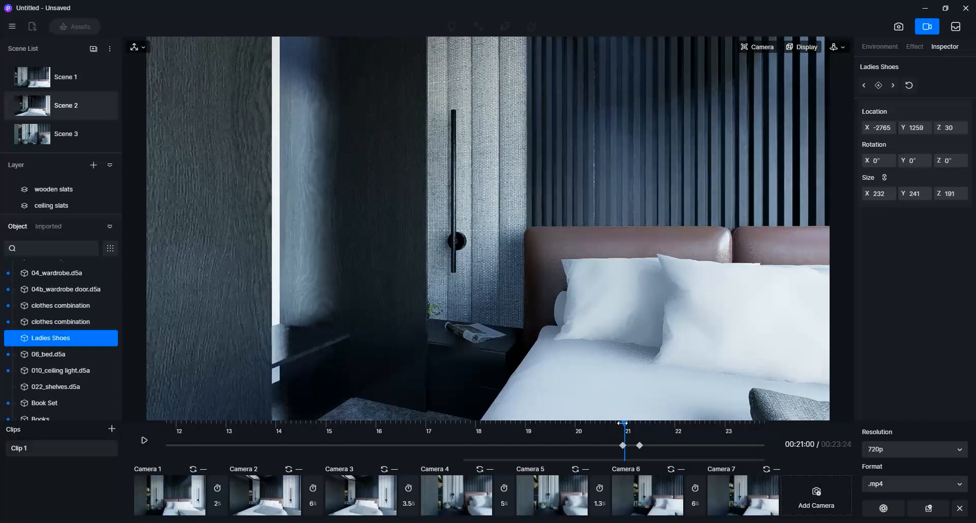
click(396, 354)
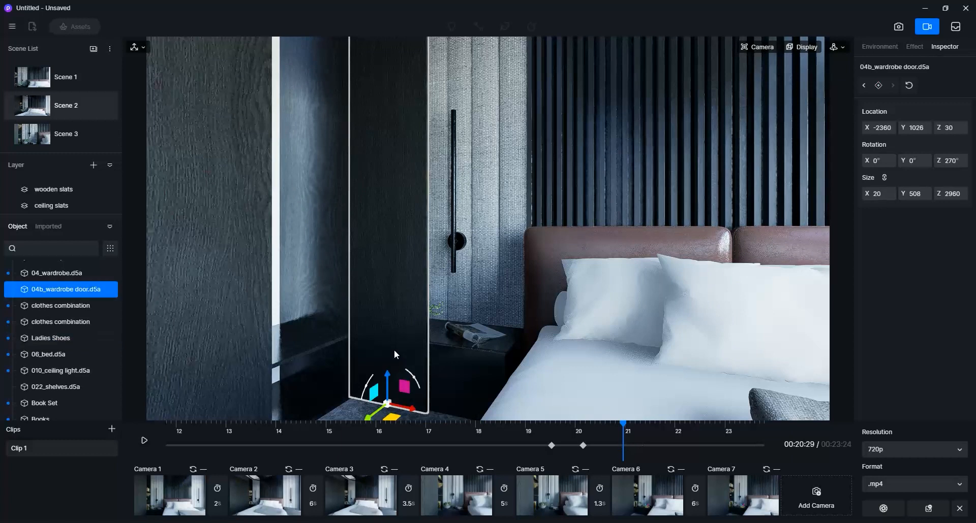
drag(619, 421, 594, 422)
click(324, 402)
click(878, 85)
drag(867, 127, 165, 97)
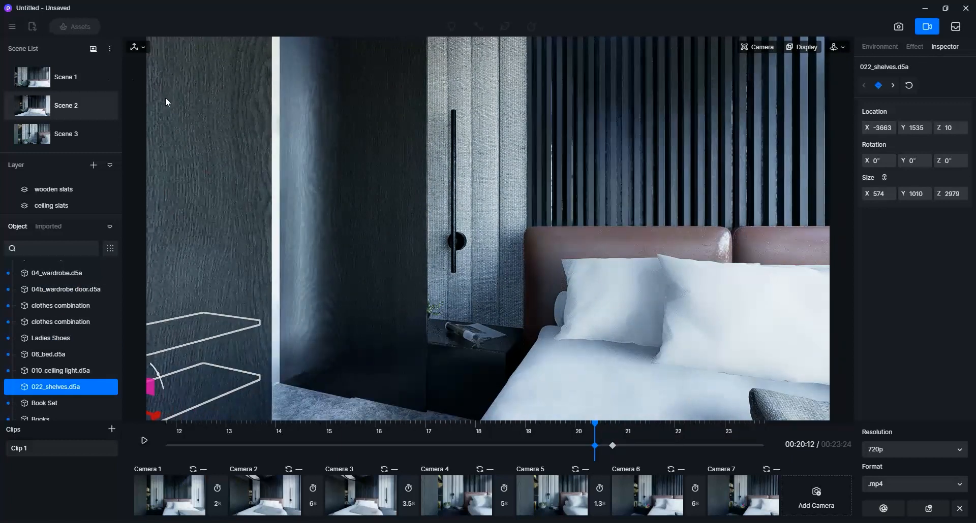
drag(595, 427, 132, 444)
click(145, 440)
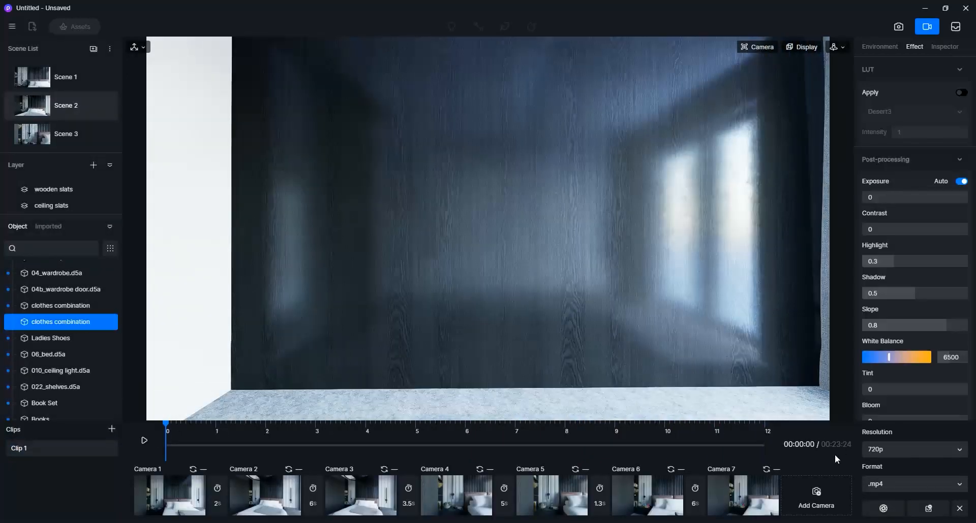
Set the clip resolution to 1080p and render it as an mp4 named D5_Book Bedroom Animation in the export folder.
click(880, 451)
click(889, 502)
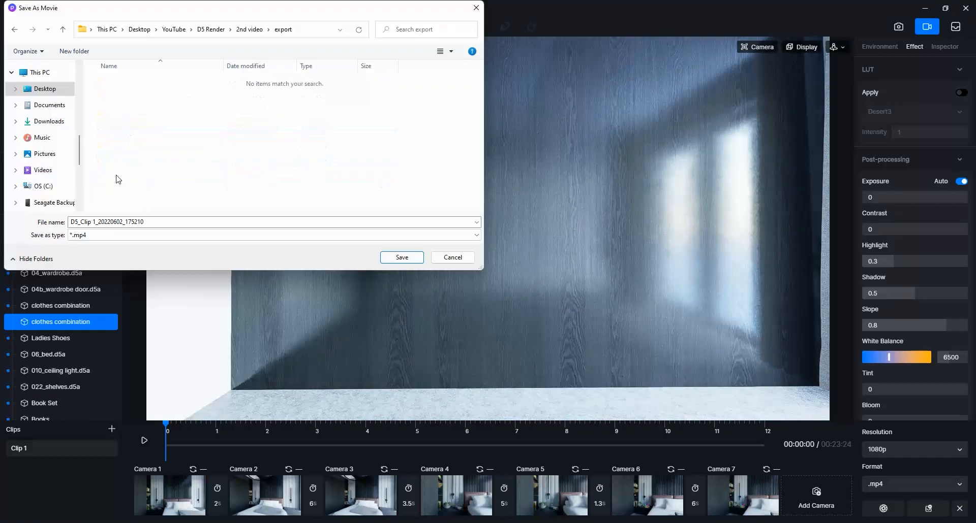
click(92, 223)
drag(80, 222, 179, 222)
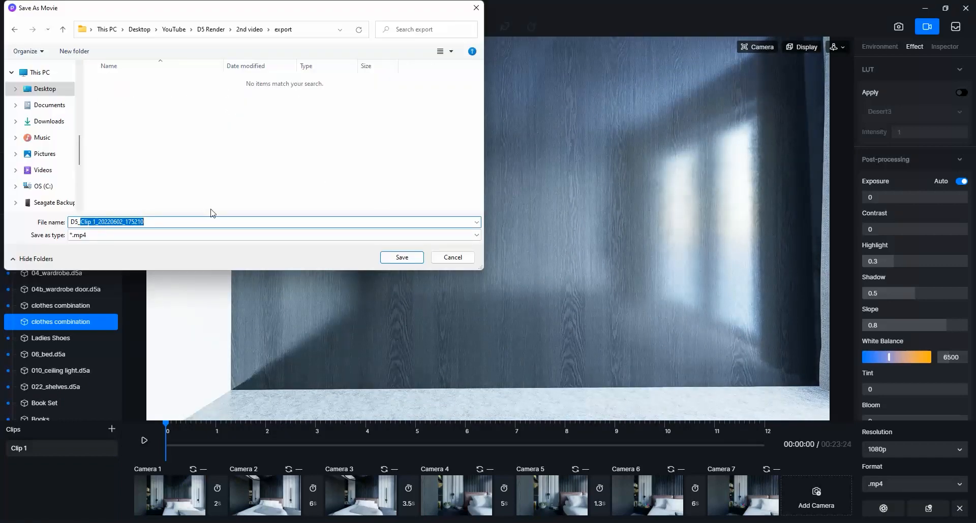
text(Book Be)
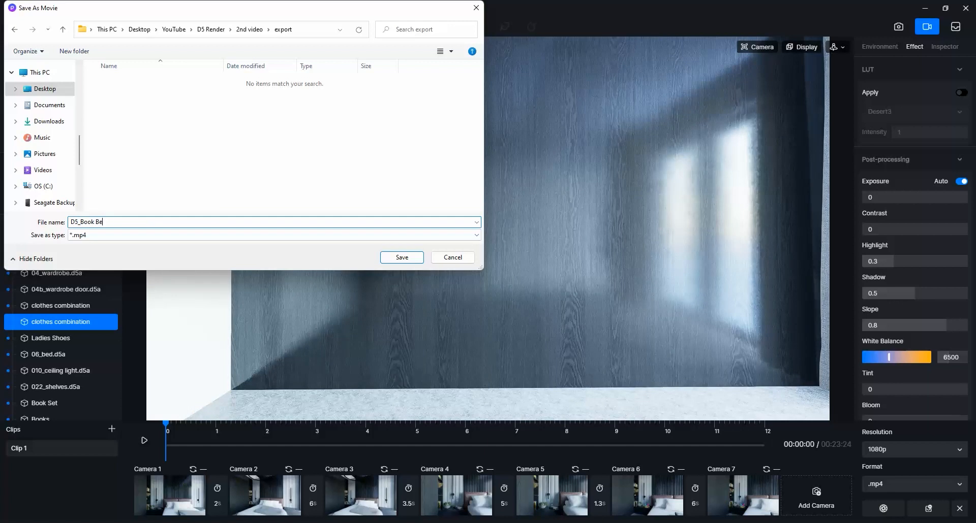
text(droom Animation)
key(Return)
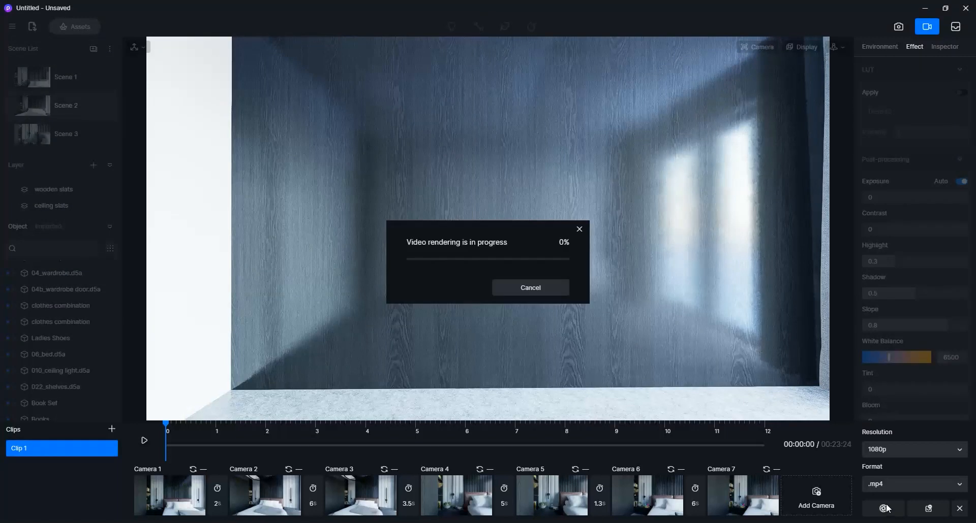